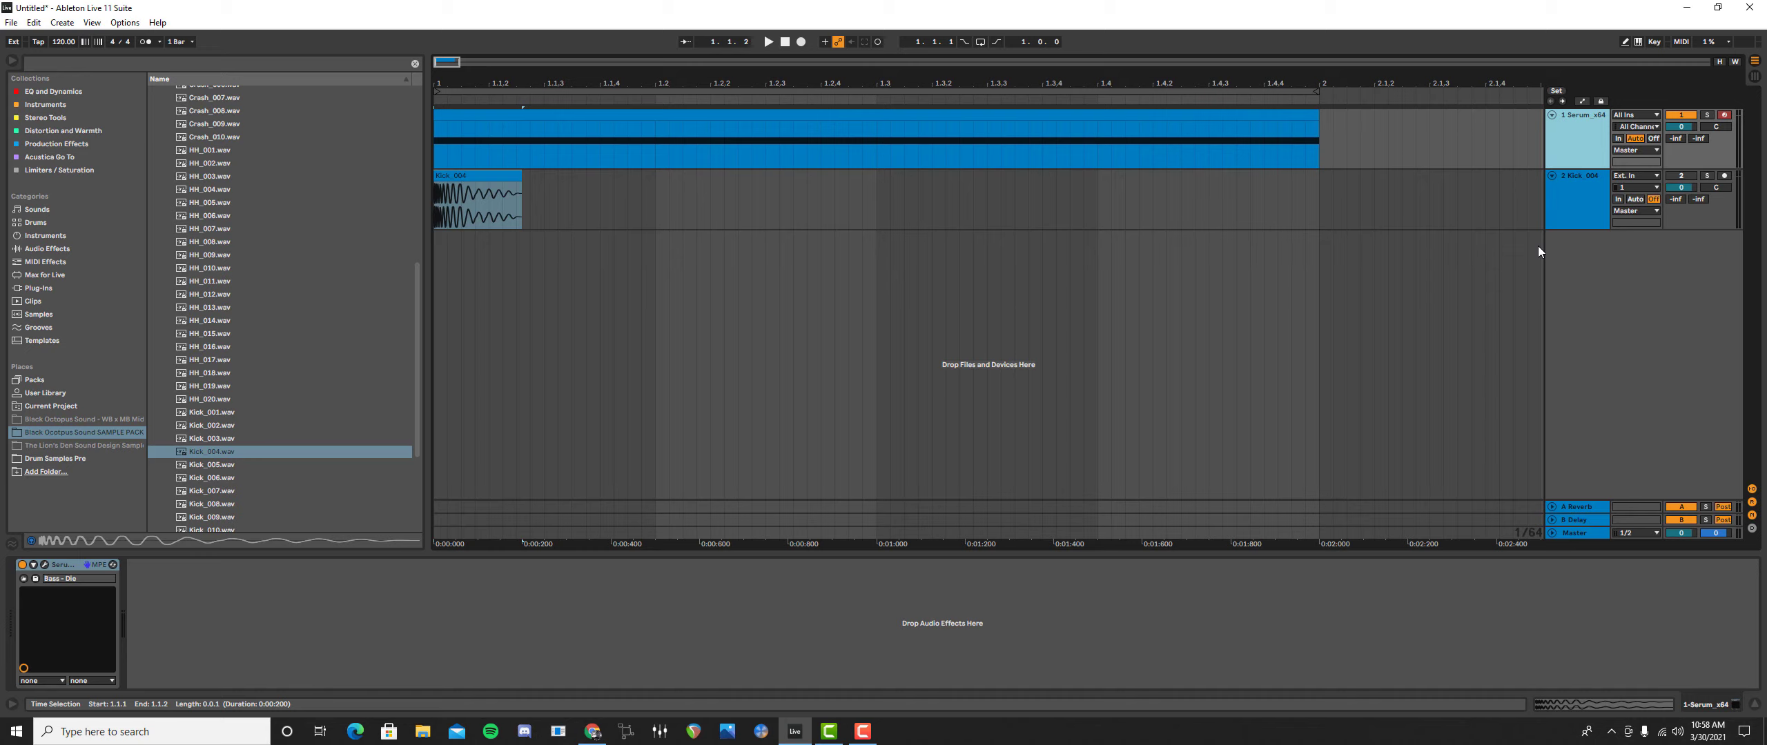
- Open the SPAN analyzer on the Master track, move its window clear of the arrangement and select the Serum track
{"action": "left_click", "coordinate": [1576, 533]}
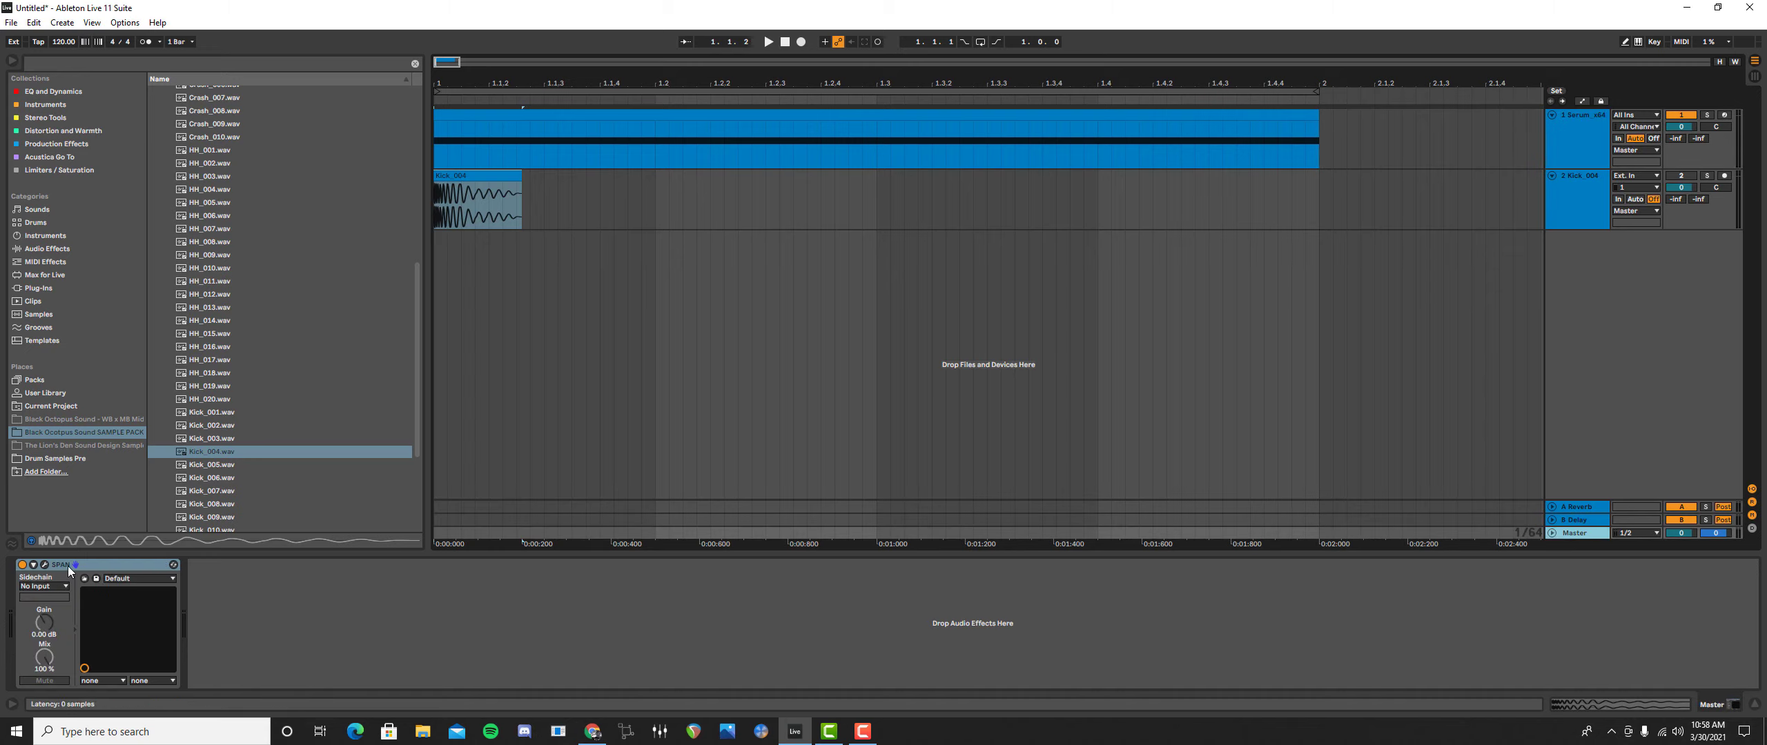
{"action": "left_click", "coordinate": [33, 564]}
{"action": "left_click", "coordinate": [45, 565]}
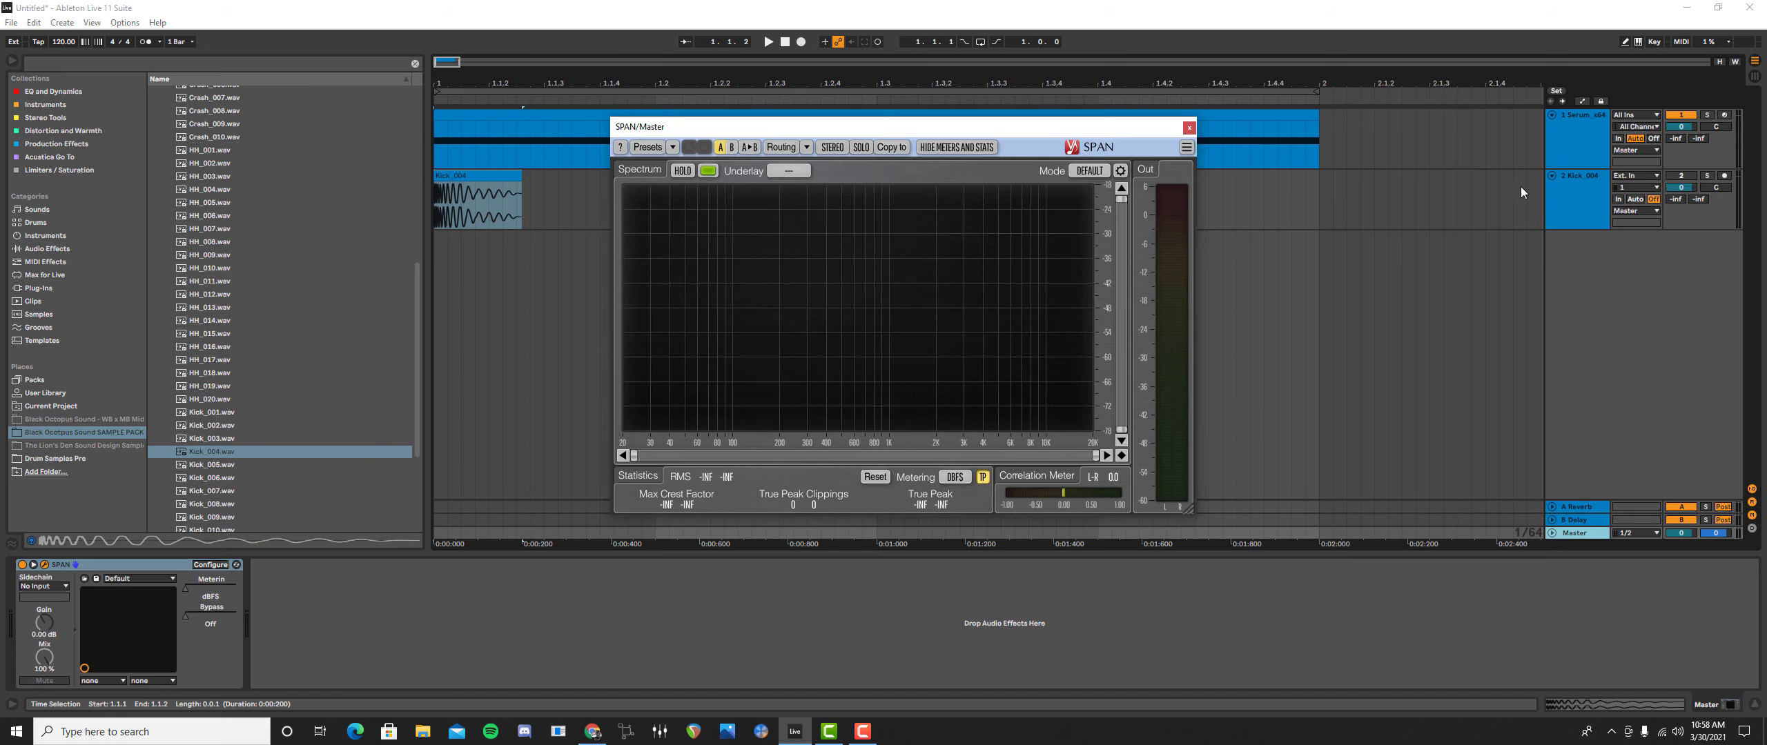
{"action": "left_click", "coordinate": [1588, 130]}
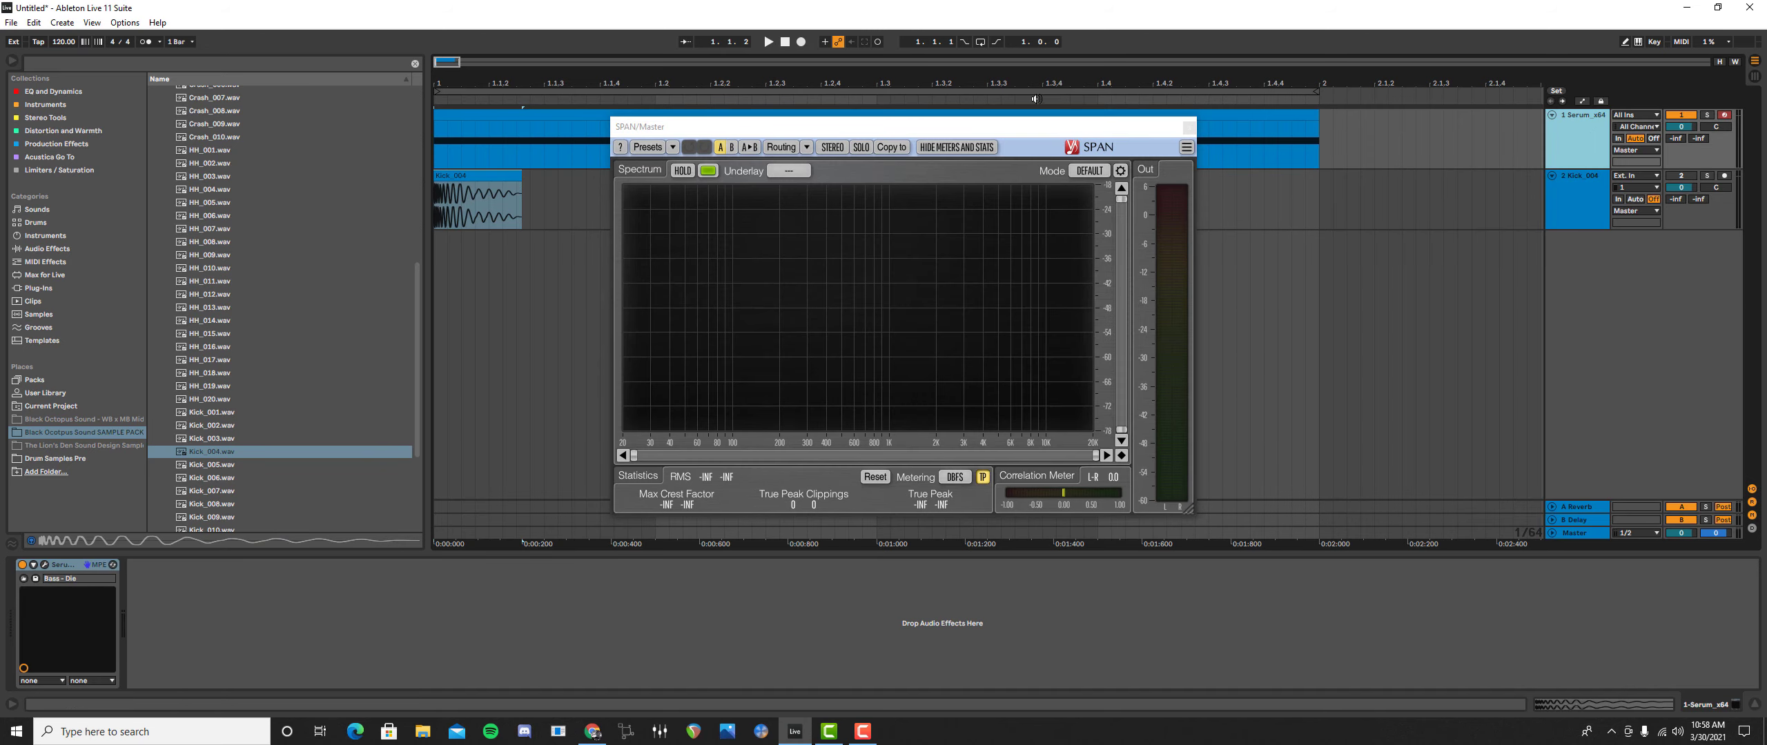
{"action": "left_click_drag", "start_coordinate": [1020, 127], "coordinate": [1461, 182]}
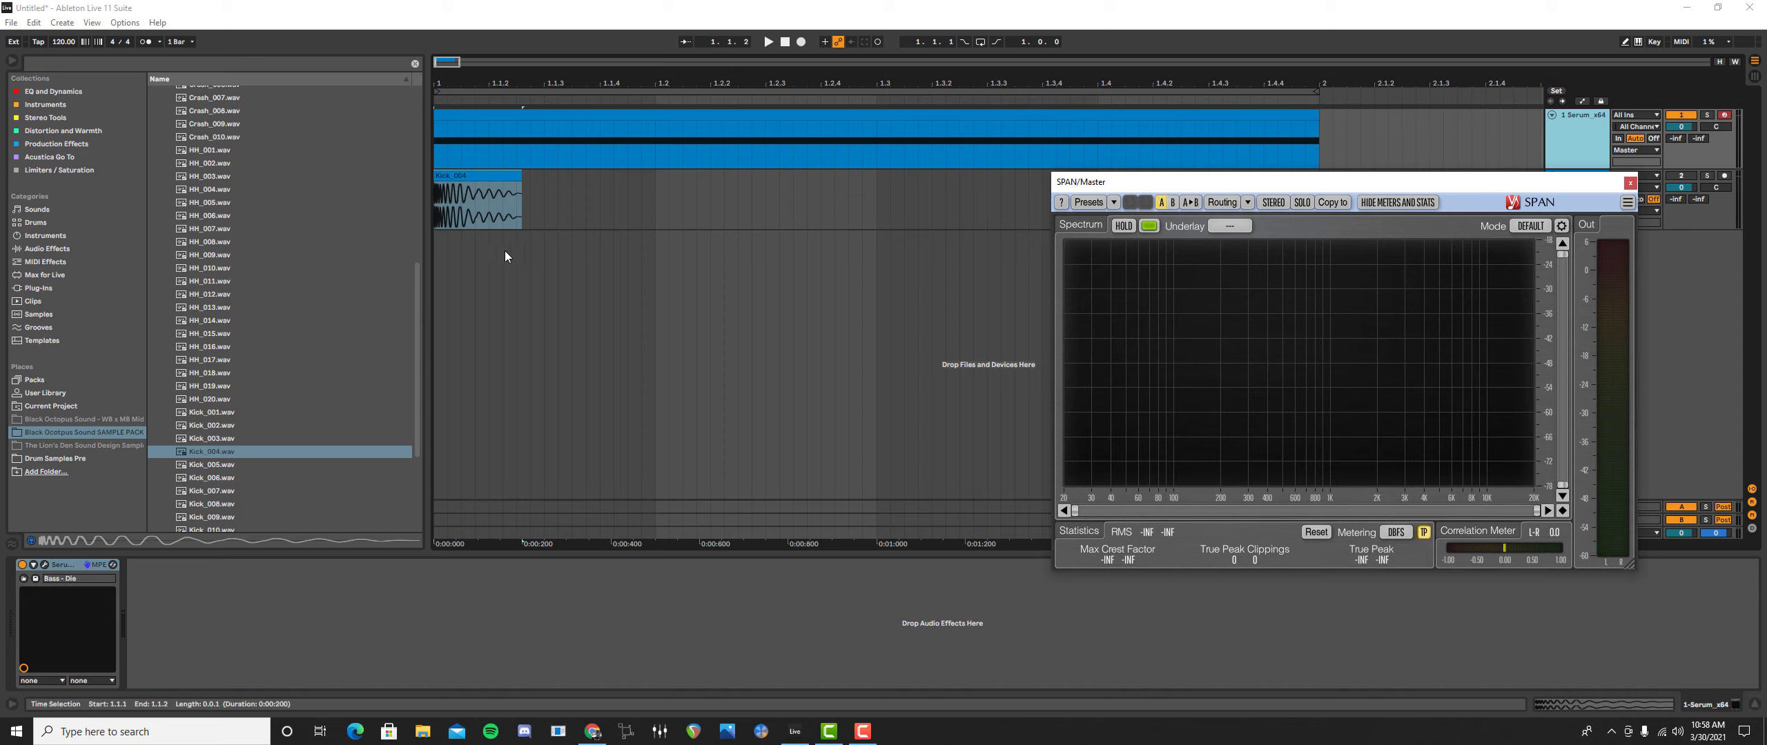
- Play the bass clip from its start, open the Serum synth window and examine the sound's spectrum in SPAN
{"action": "left_click", "coordinate": [434, 149]}
{"action": "key", "text": "space"}
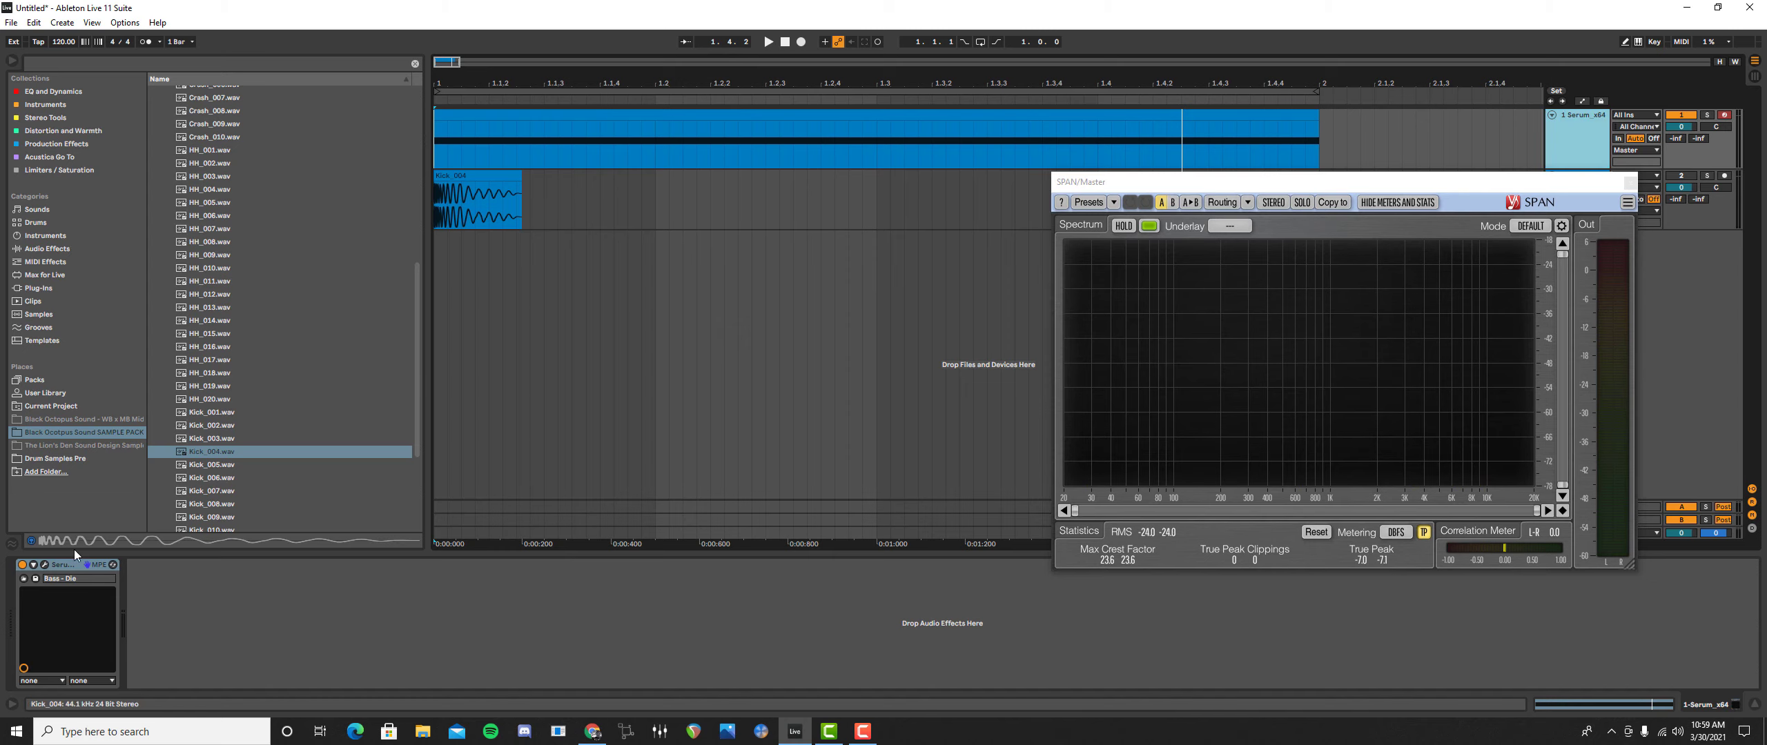
{"action": "left_click", "coordinate": [41, 566]}
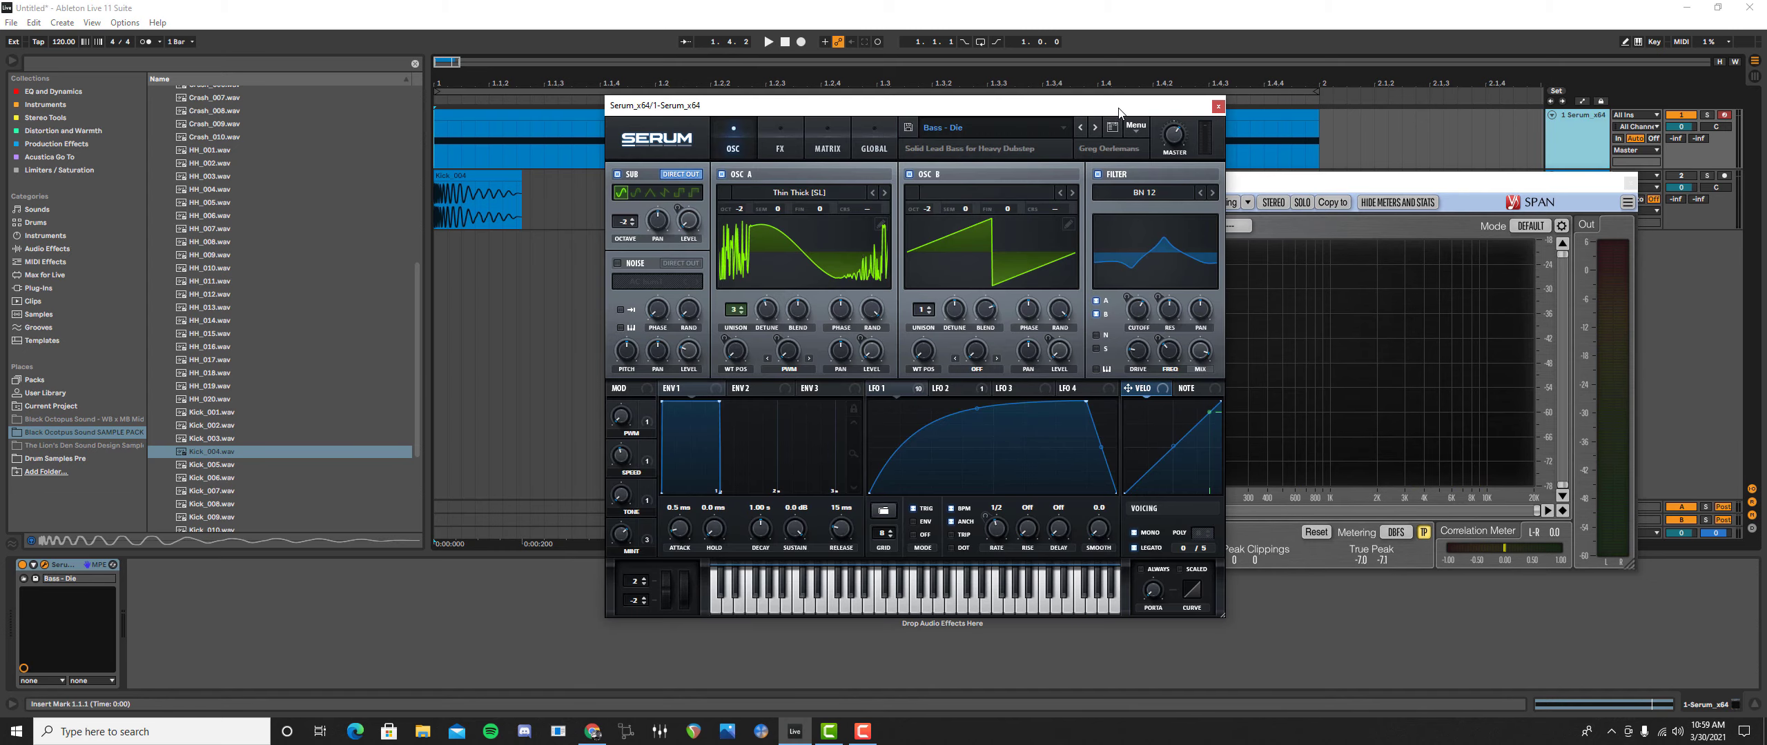
{"action": "left_click_drag", "start_coordinate": [1118, 112], "coordinate": [1009, 151]}
{"action": "key", "text": "space"}
{"action": "key", "text": "space"}
{"action": "key", "text": "space"}
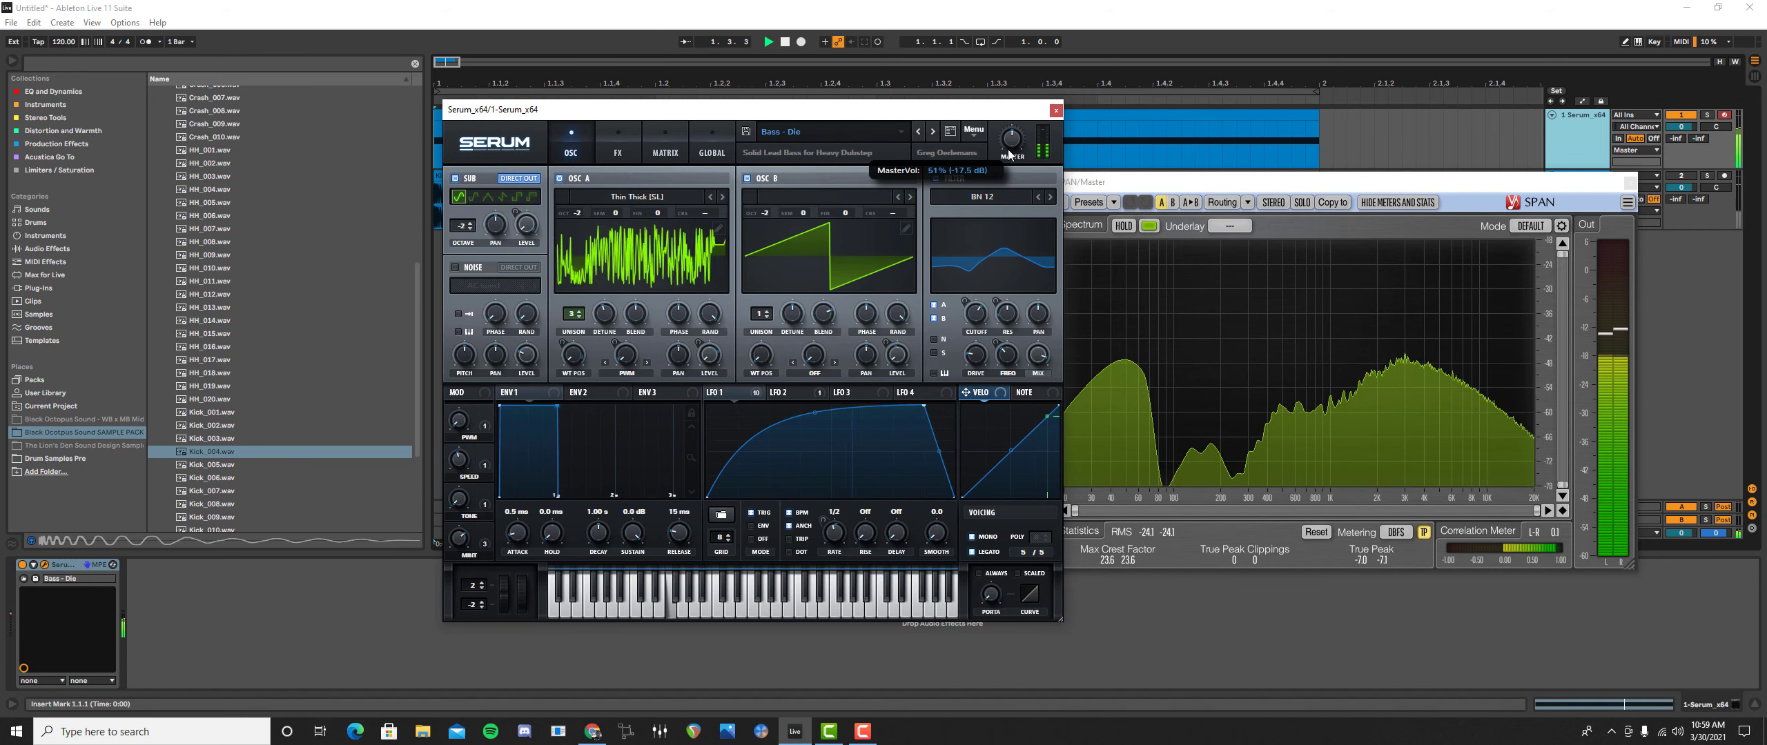
- Add EQ Eight after Serum and set its first band to a steep low cut at 100 Hz
{"action": "left_click_drag", "start_coordinate": [177, 91], "coordinate": [178, 90]}
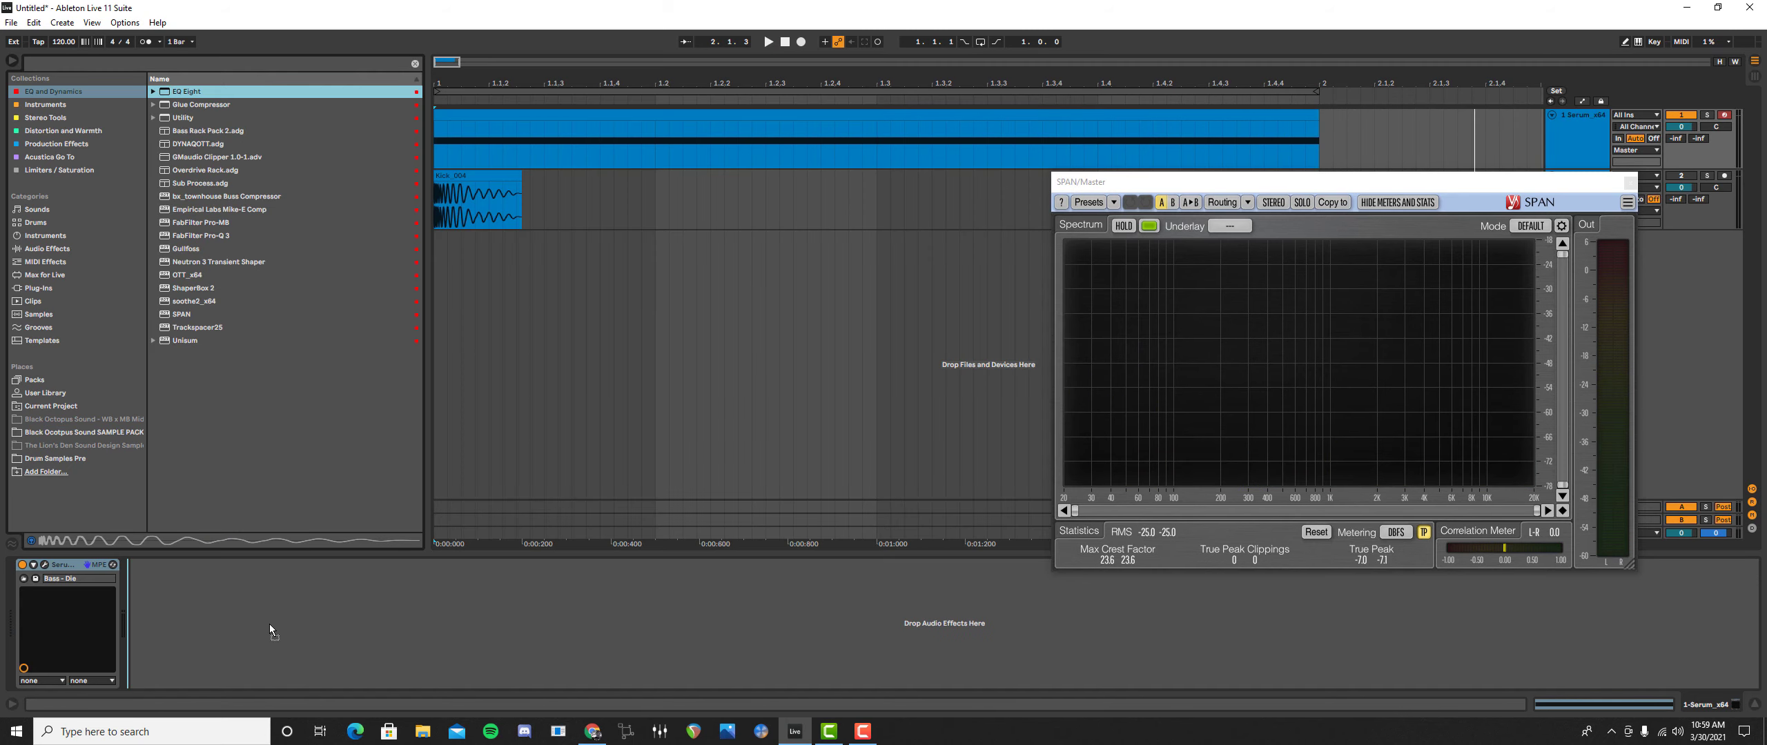
{"action": "left_click_drag", "start_coordinate": [270, 628], "coordinate": [262, 635]}
{"action": "left_click", "coordinate": [178, 670]}
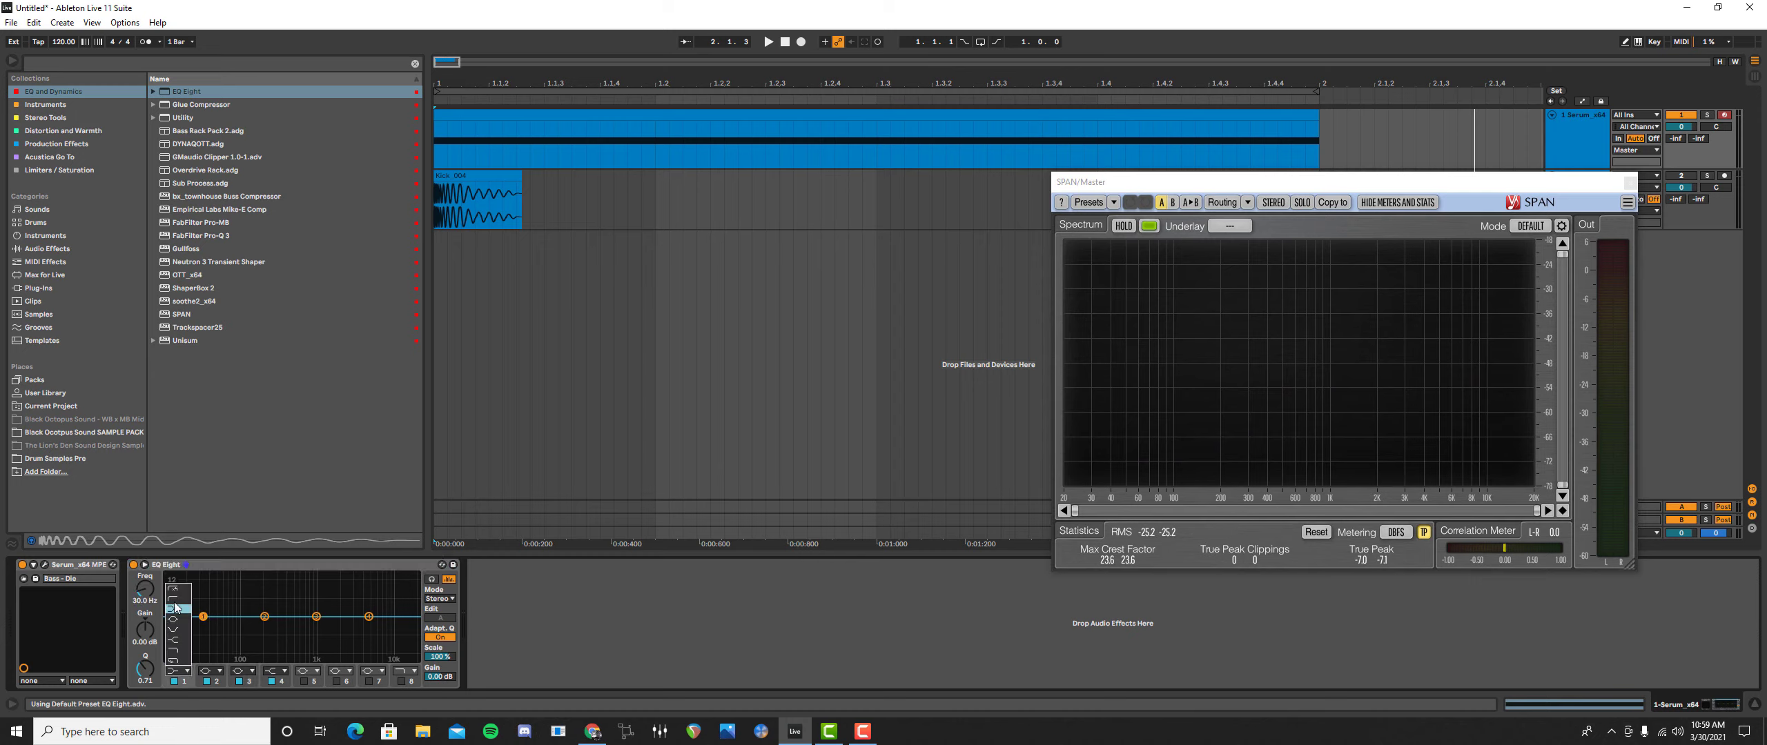
{"action": "left_click", "coordinate": [175, 608]}
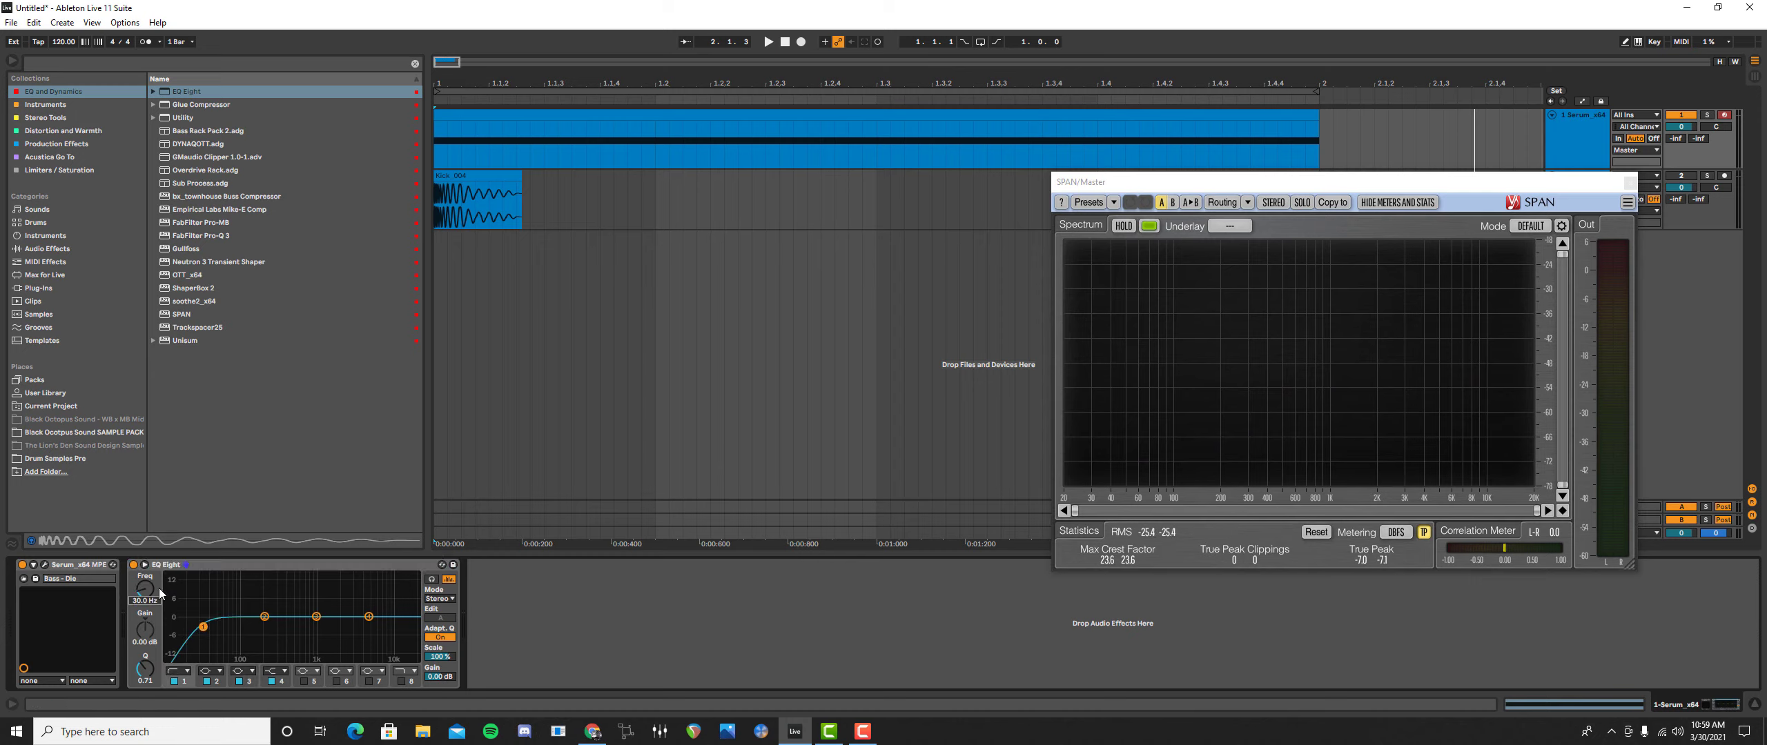
{"action": "type", "text": "100"}
{"action": "key", "text": "Return"}
{"action": "key", "text": "space"}
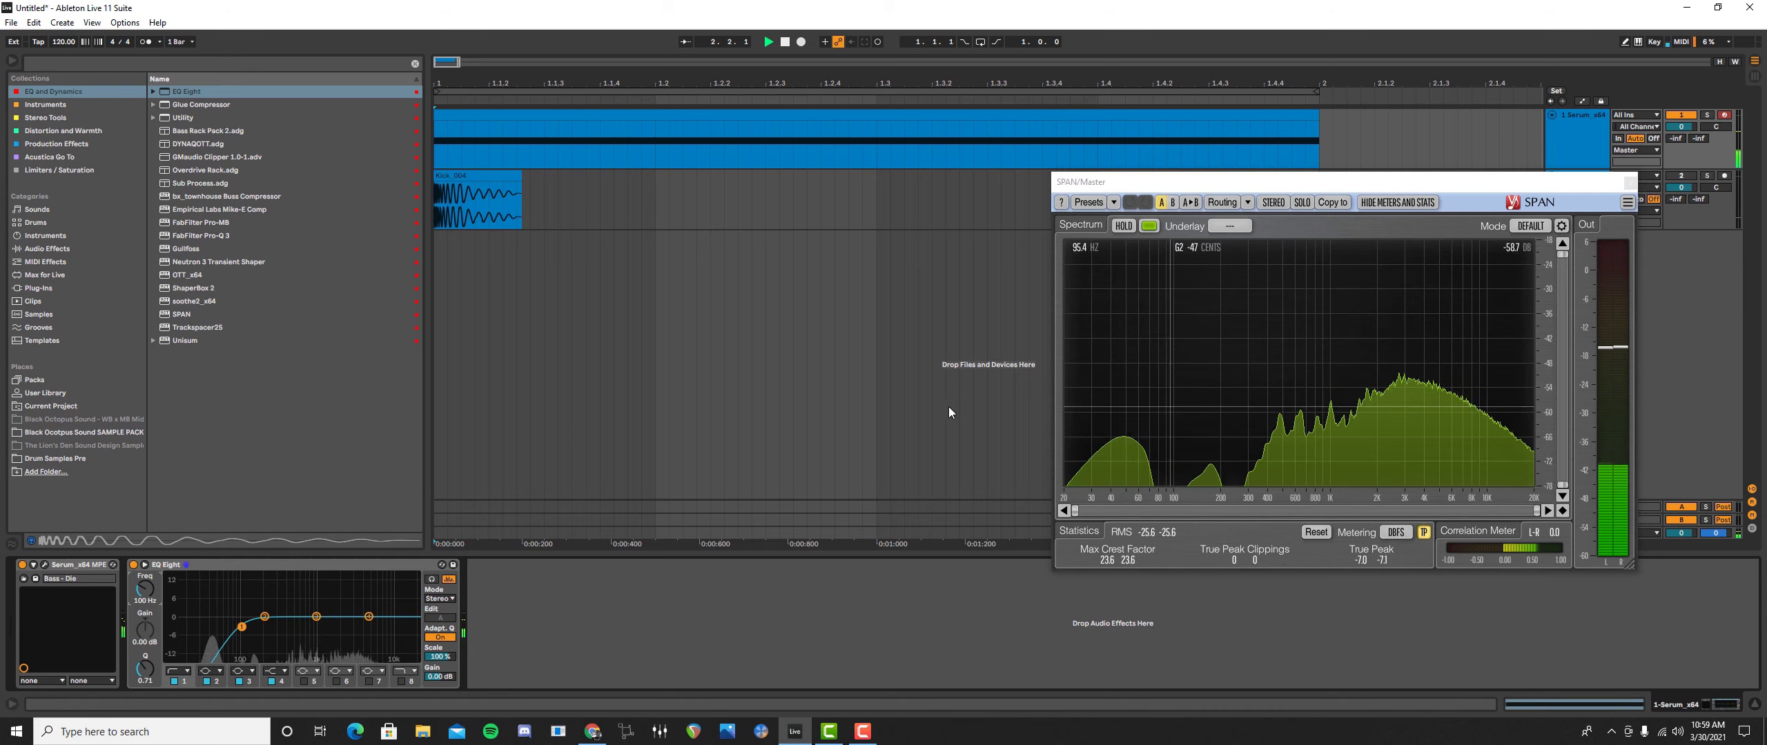
{"action": "left_click", "coordinate": [174, 671]}
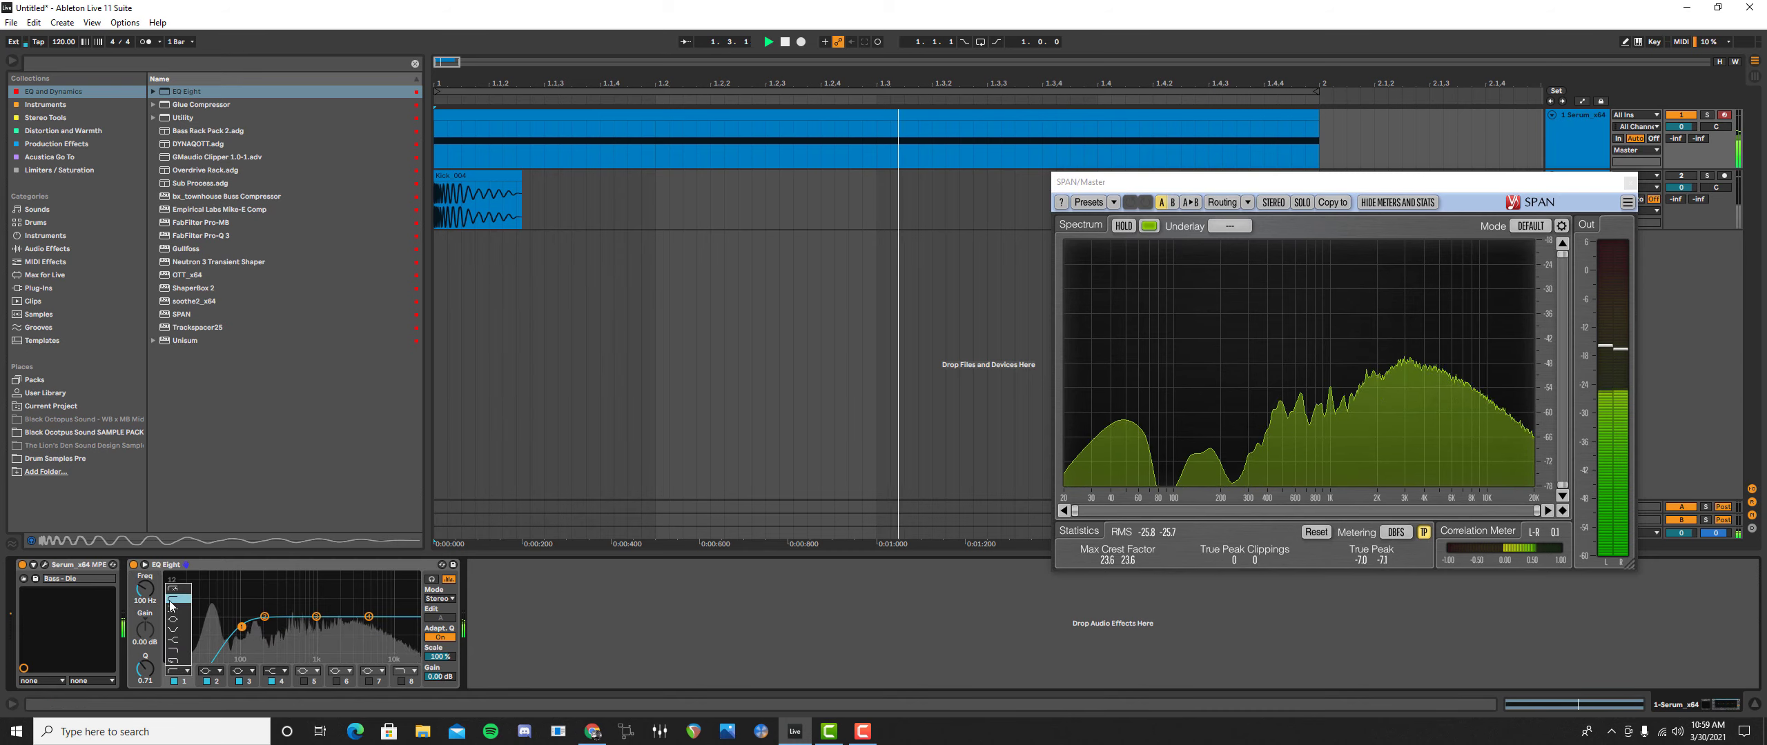
{"action": "left_click", "coordinate": [172, 600]}
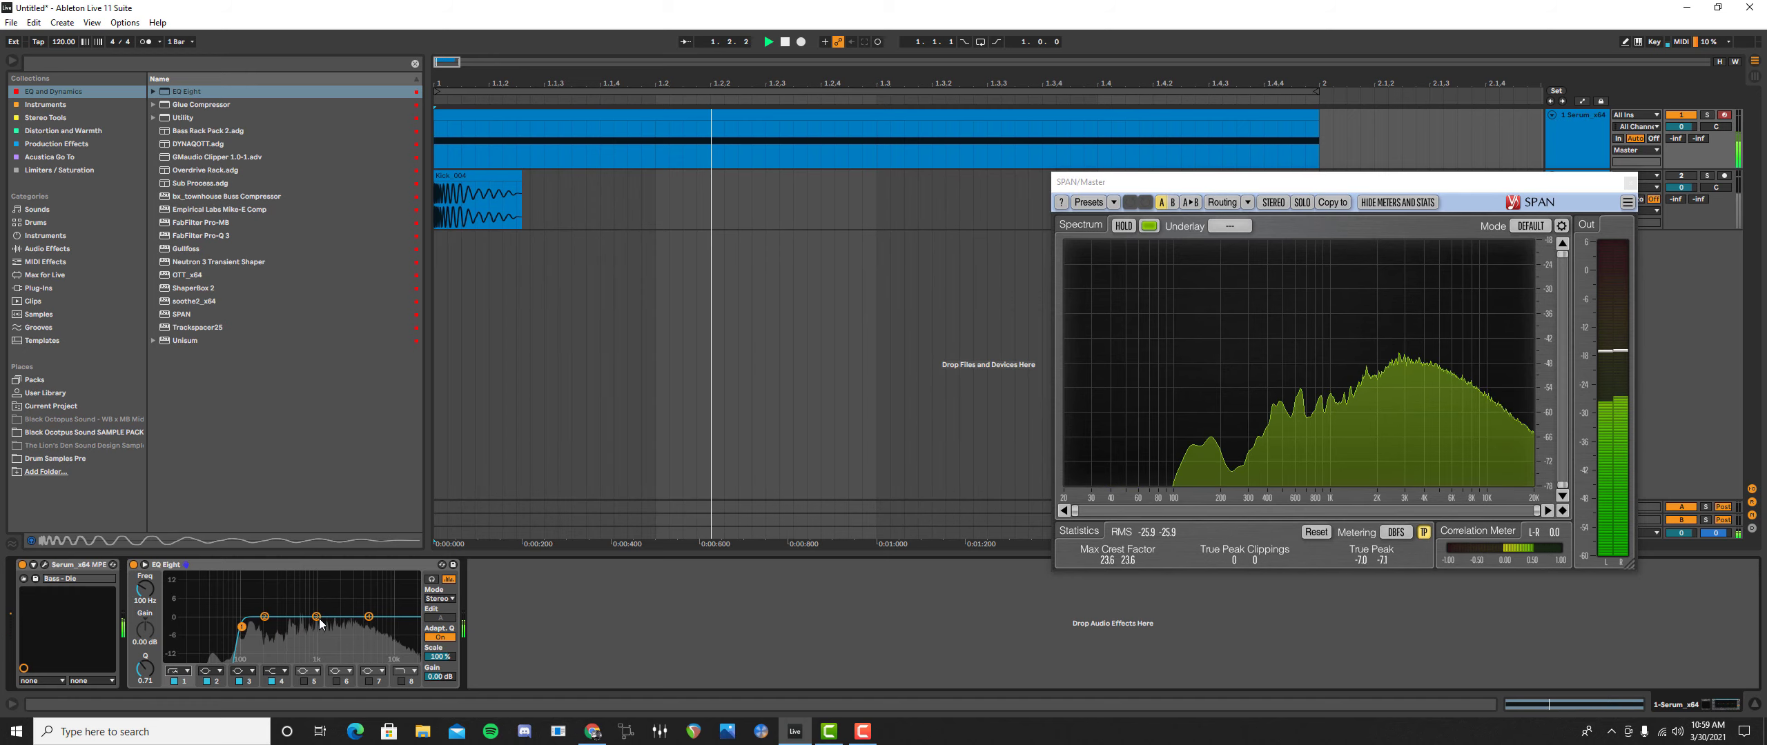
- Shape the EQ Eight curve with a slight upper-mid dip, a treble boost and a band 5 boost at about 198 Hz
{"action": "left_click_drag", "start_coordinate": [320, 625], "coordinate": [384, 607]}
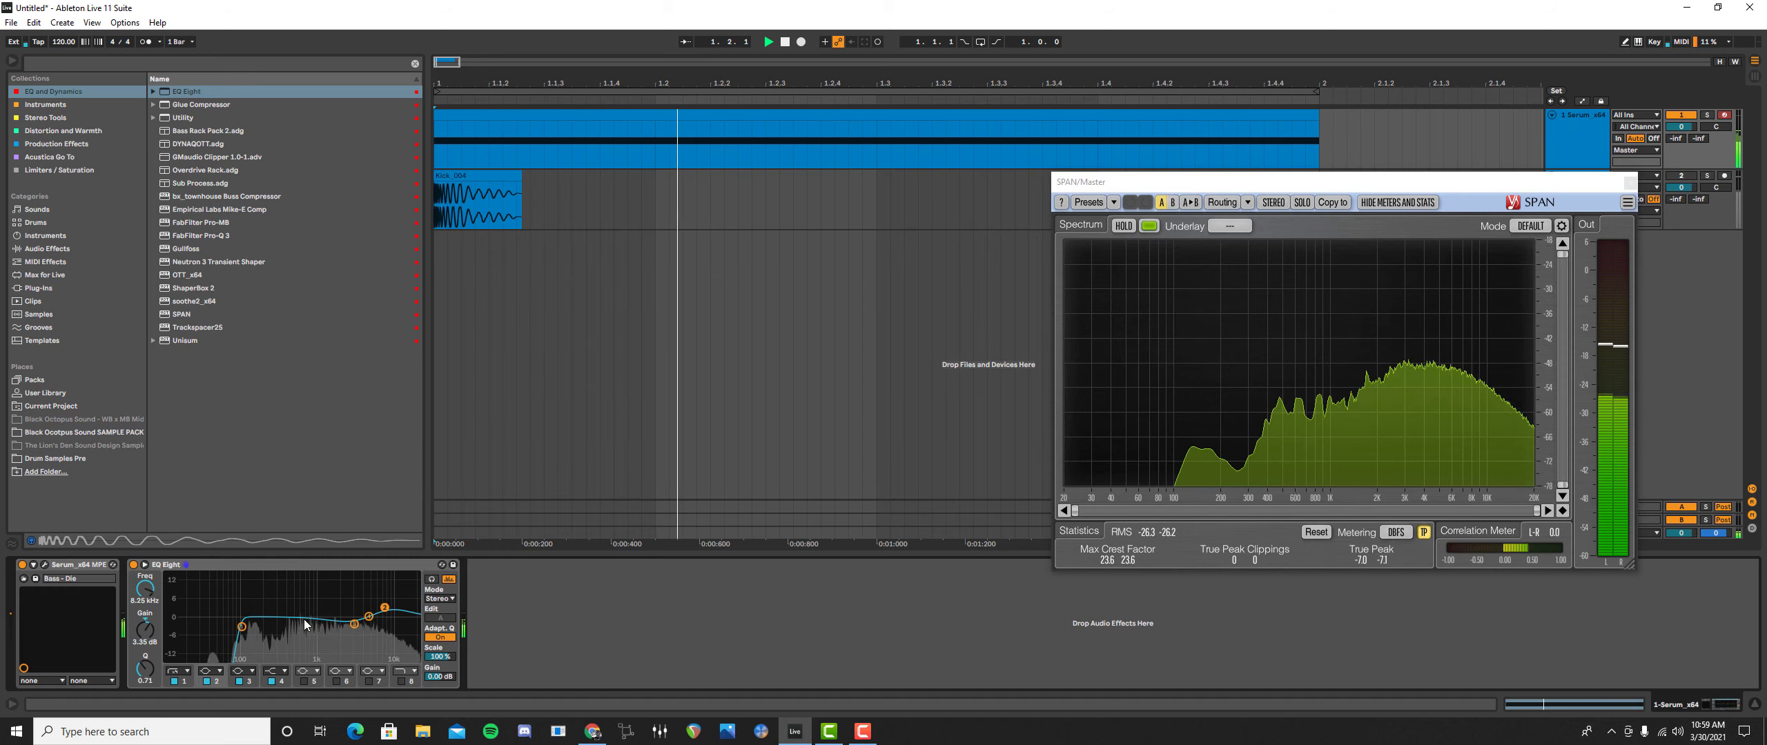
{"action": "left_click", "coordinate": [307, 682]}
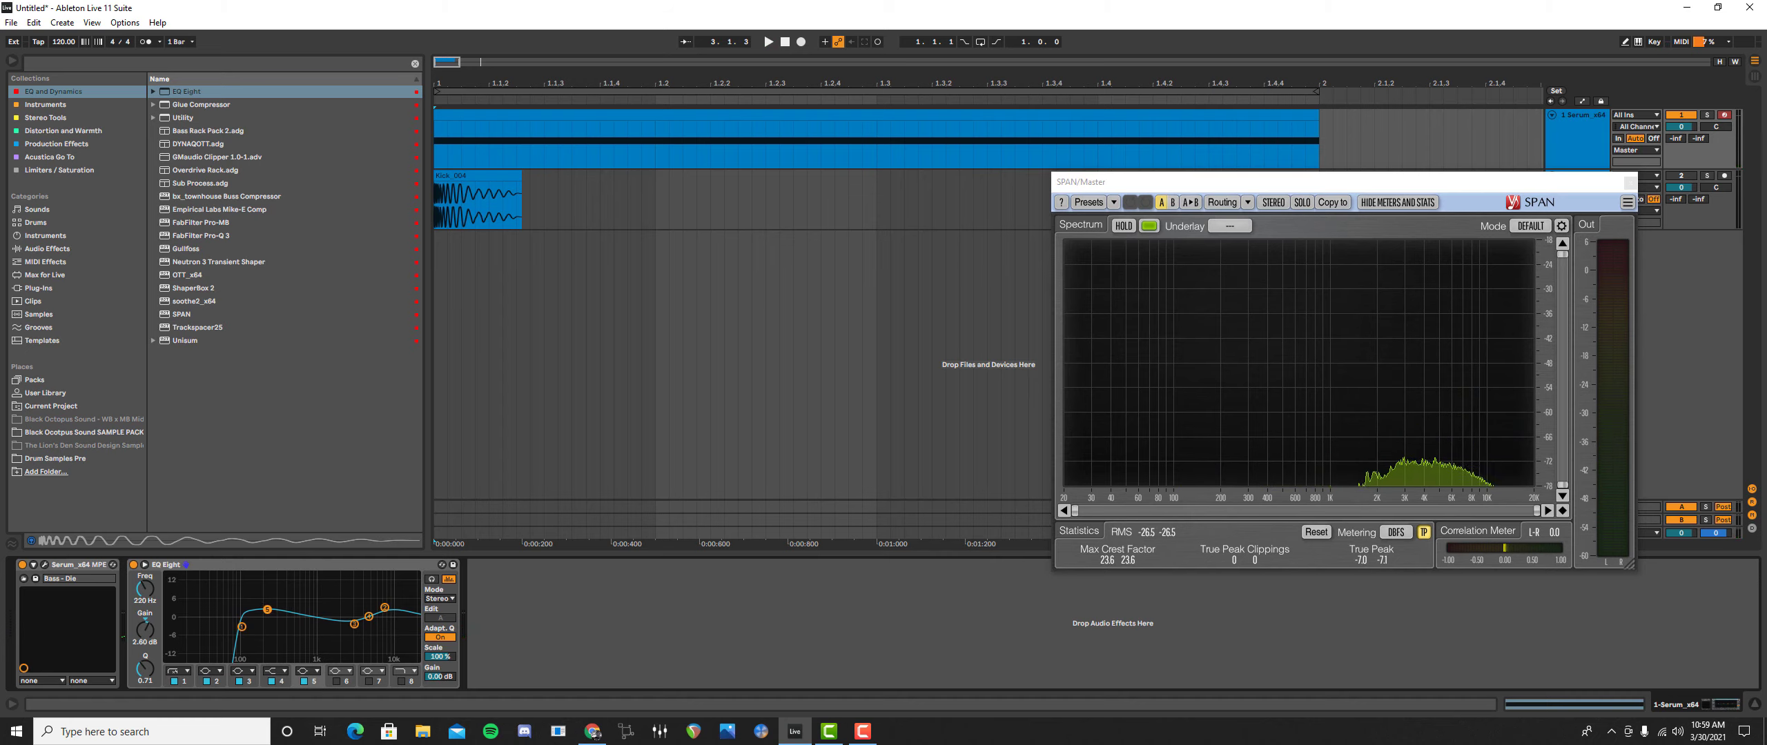
{"action": "key", "text": "space"}
{"action": "left_click_drag", "start_coordinate": [267, 610], "coordinate": [263, 606]}
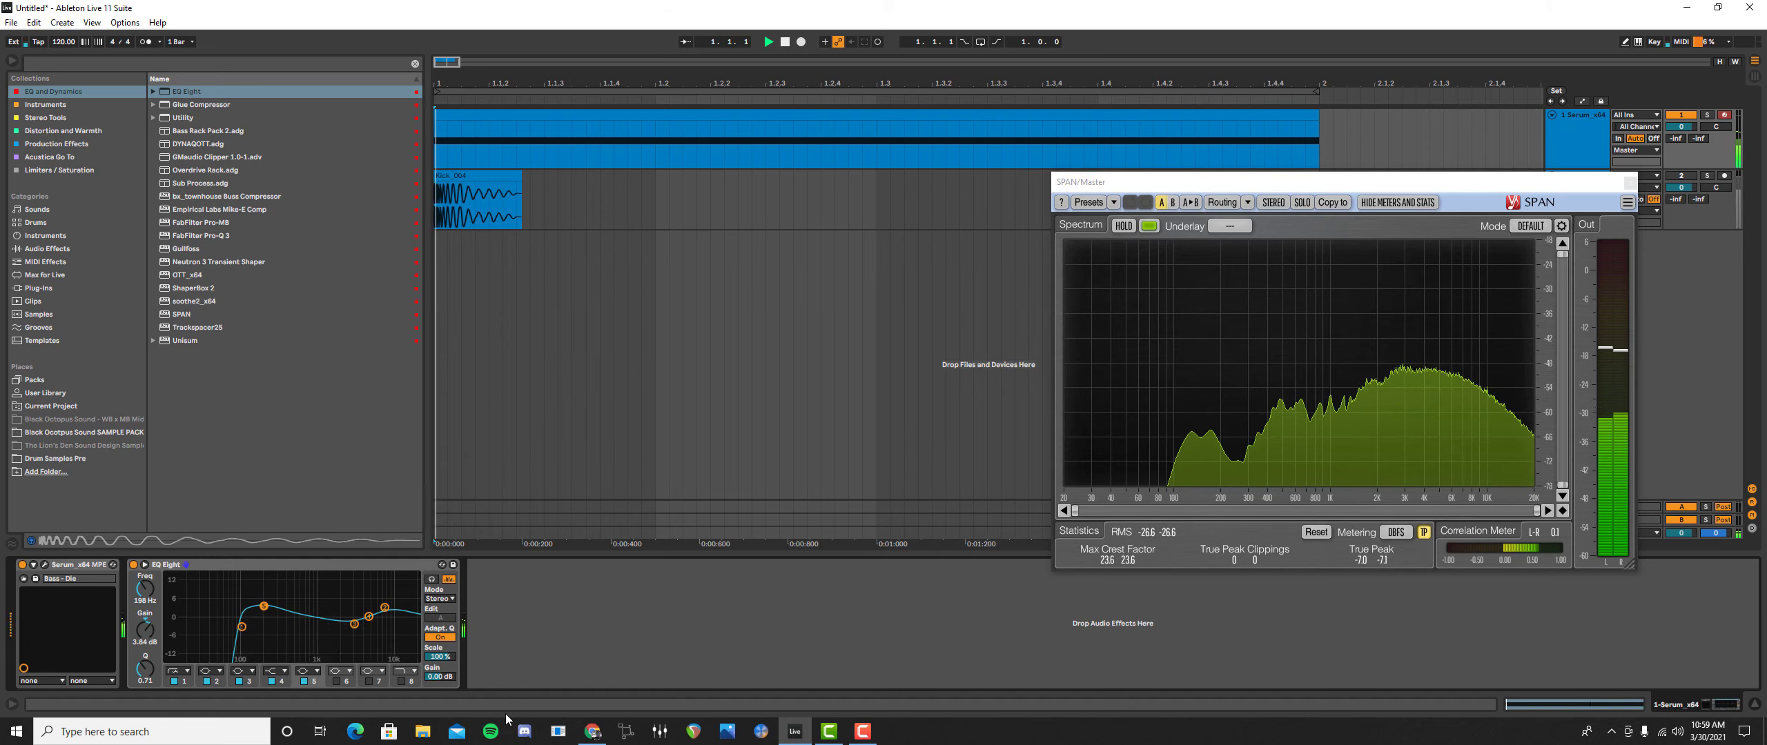
- Raise EQ Eight's output gain to 3.38 dB and play the bass to check its level
{"action": "left_click_drag", "start_coordinate": [444, 679], "coordinate": [445, 658]}
{"action": "key", "text": "space"}
{"action": "key", "text": "space"}
{"action": "key", "text": "space"}
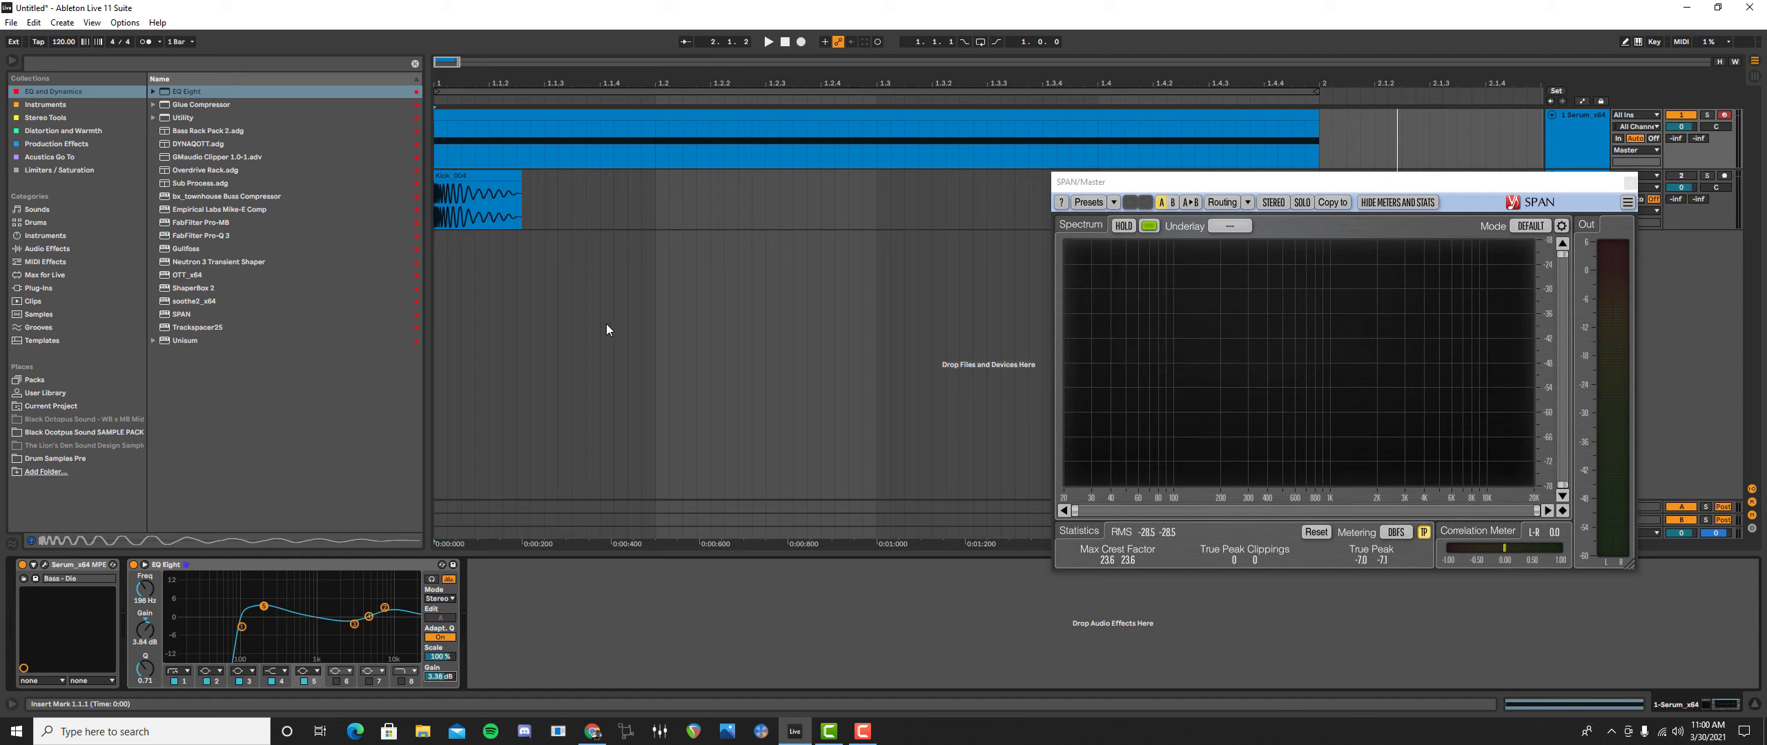
{"action": "key", "text": "space"}
- Add a Phaser-Flanger from the Pitch & Modulation audio effects after EQ Eight on the Serum track
{"action": "left_click", "coordinate": [44, 104]}
{"action": "left_click", "coordinate": [47, 248]}
{"action": "left_click", "coordinate": [154, 144]}
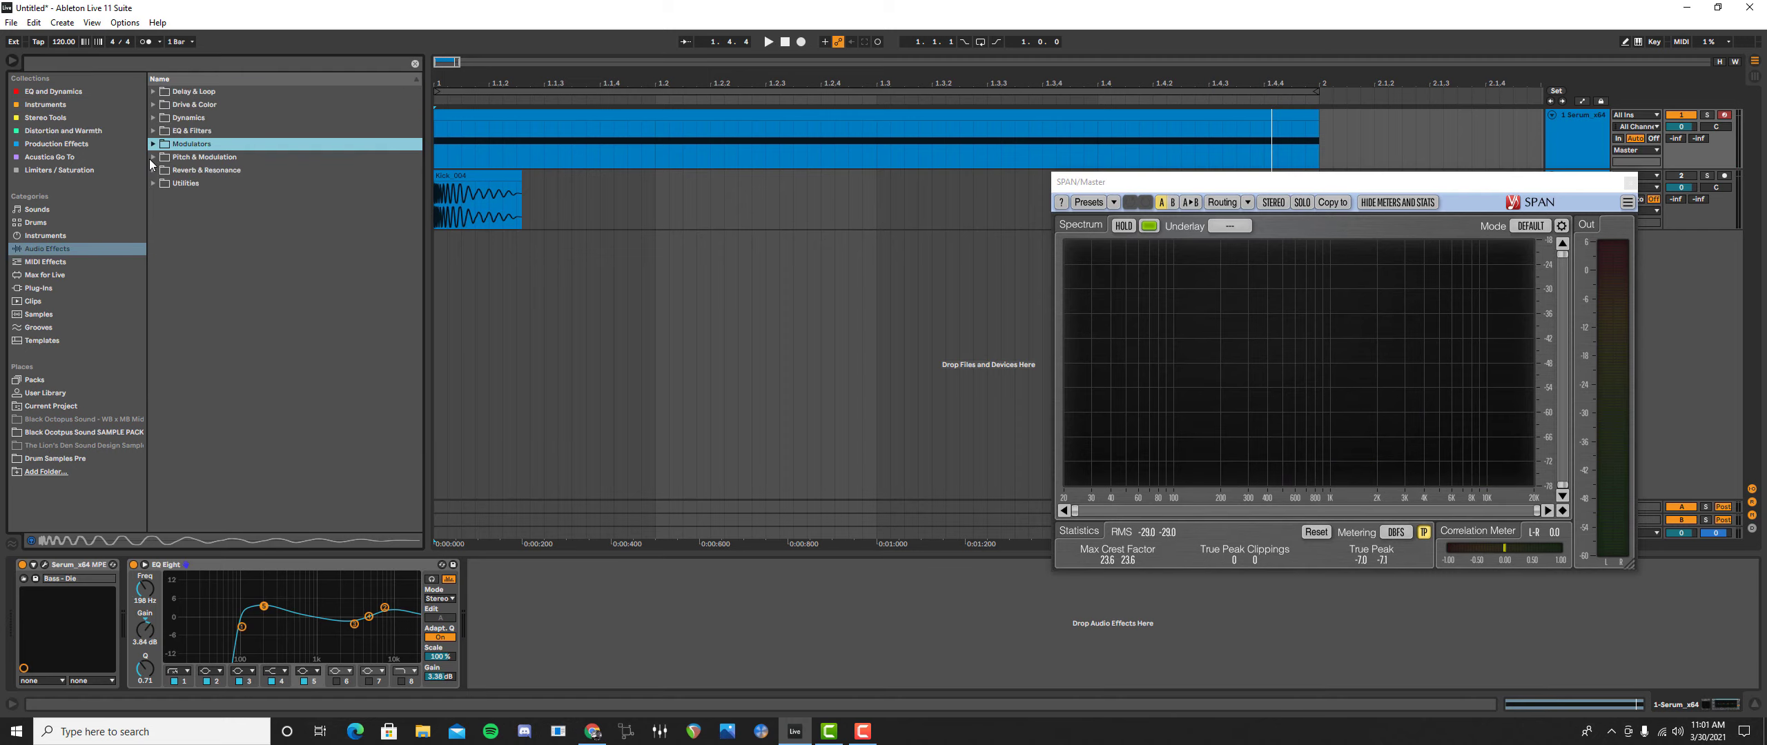
{"action": "left_click", "coordinate": [153, 158]}
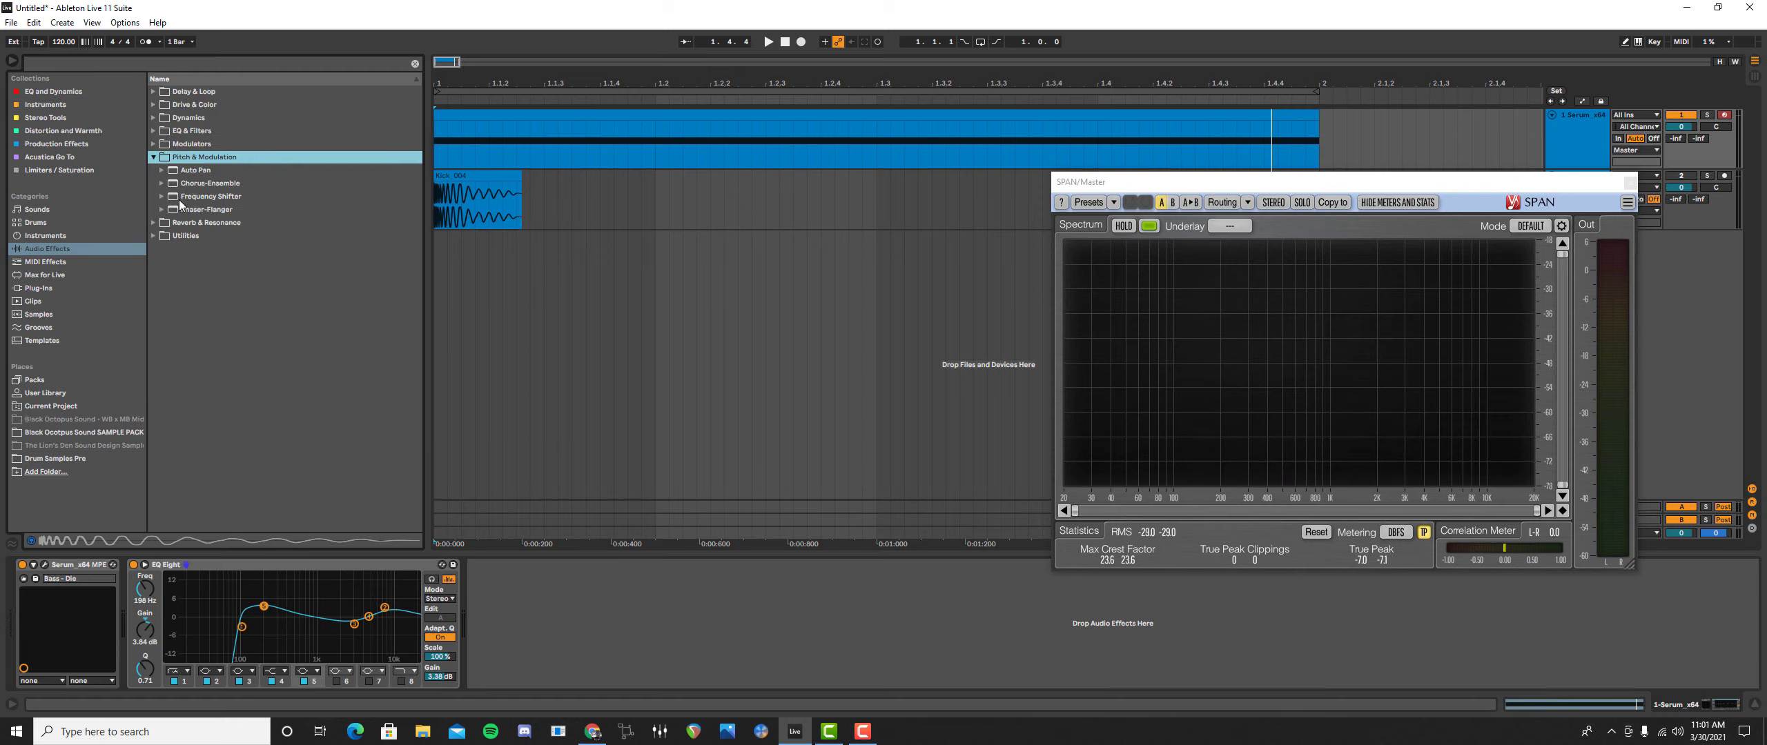
{"action": "left_click_drag", "start_coordinate": [182, 208], "coordinate": [572, 654]}
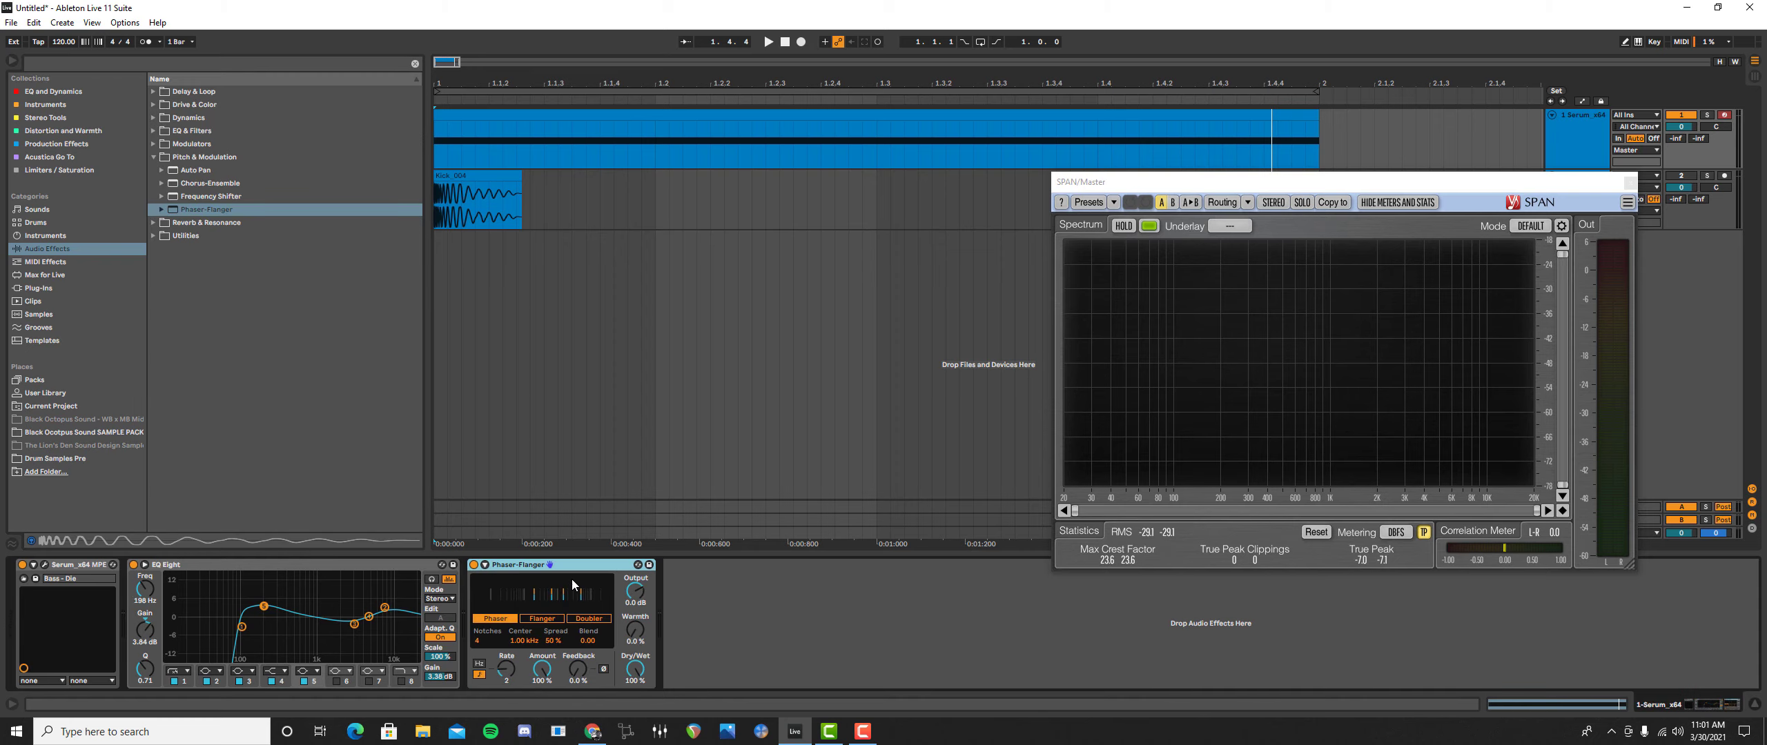
- Set the Phaser-Flanger's spread to 0% and center to about 135 Hz, and reduce its amount while auditioning the bass
{"action": "key", "text": "space"}
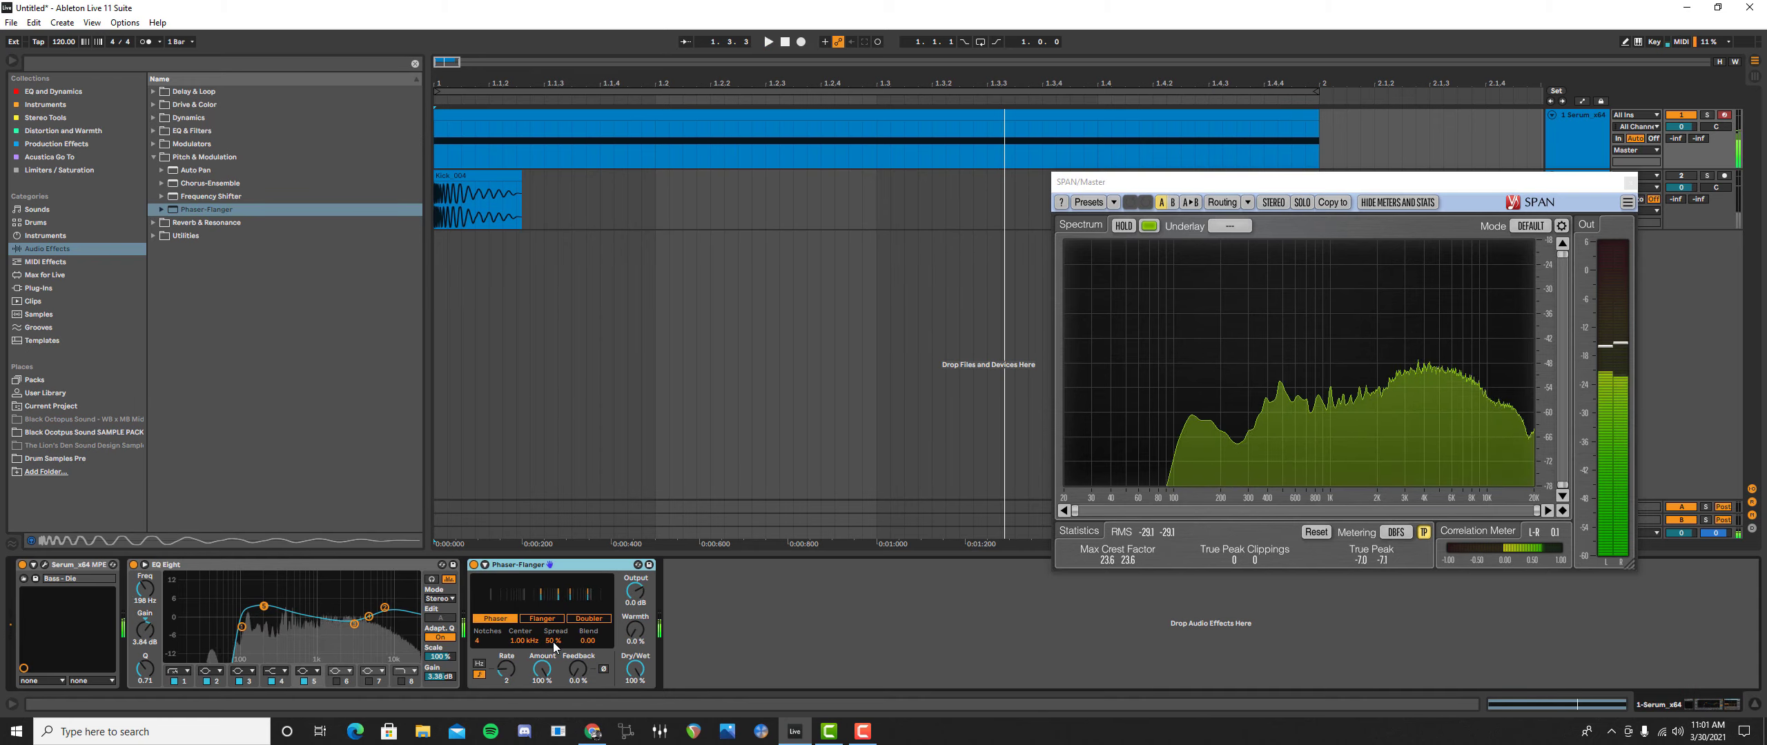
{"action": "left_click_drag", "start_coordinate": [553, 644], "coordinate": [553, 697]}
{"action": "left_click_drag", "start_coordinate": [524, 642], "coordinate": [524, 707]}
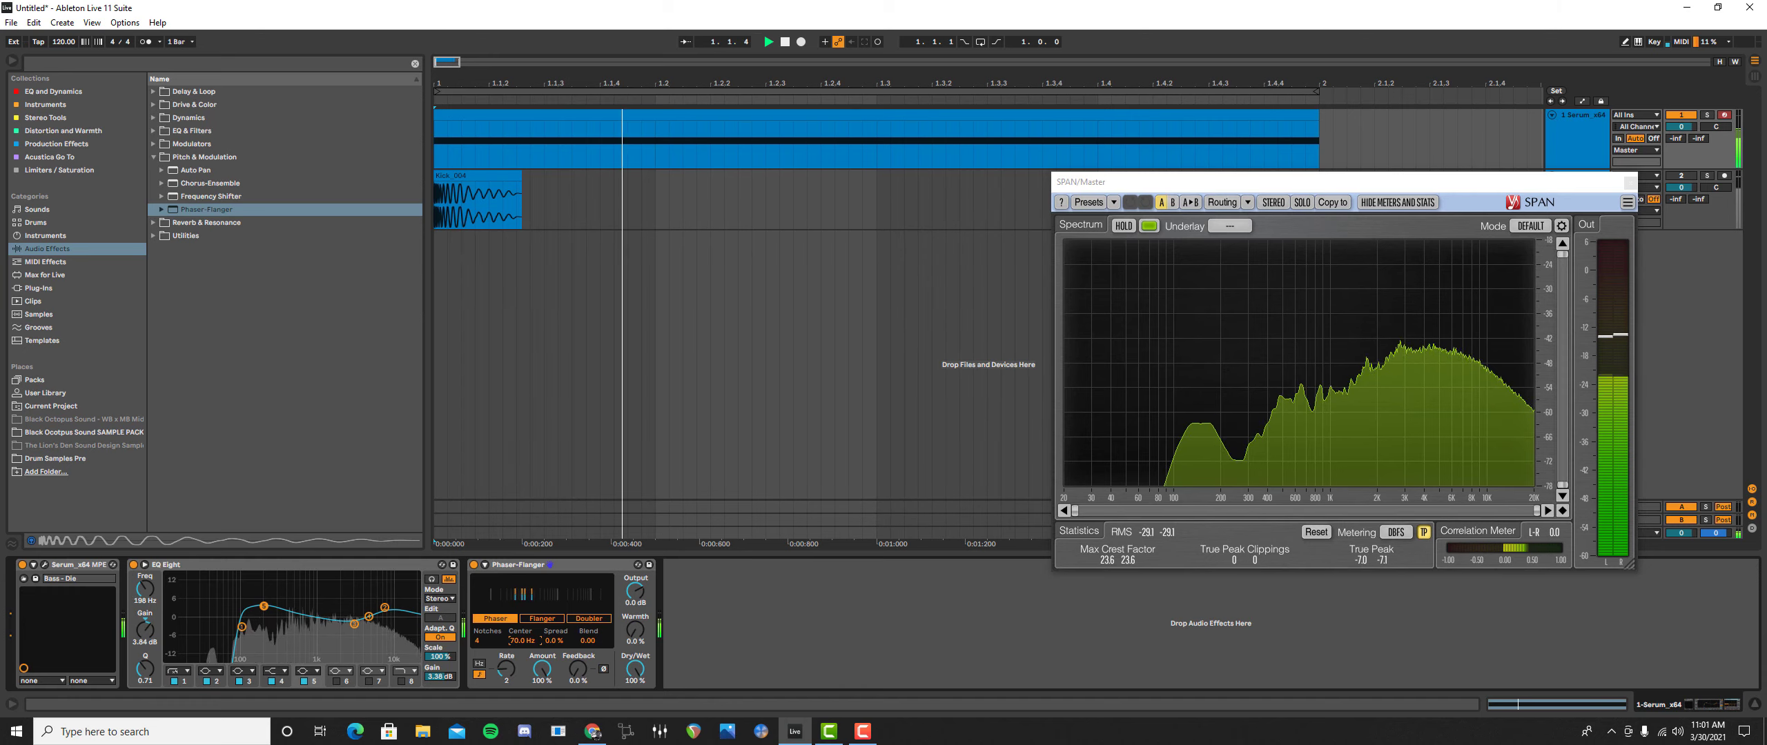
{"action": "mouse_move", "coordinate": [524, 641]}
{"action": "left_mouse_down"}
{"action": "mouse_move", "coordinate": [524, 627]}
{"action": "mouse_move", "coordinate": [506, 656]}
{"action": "left_mouse_up"}
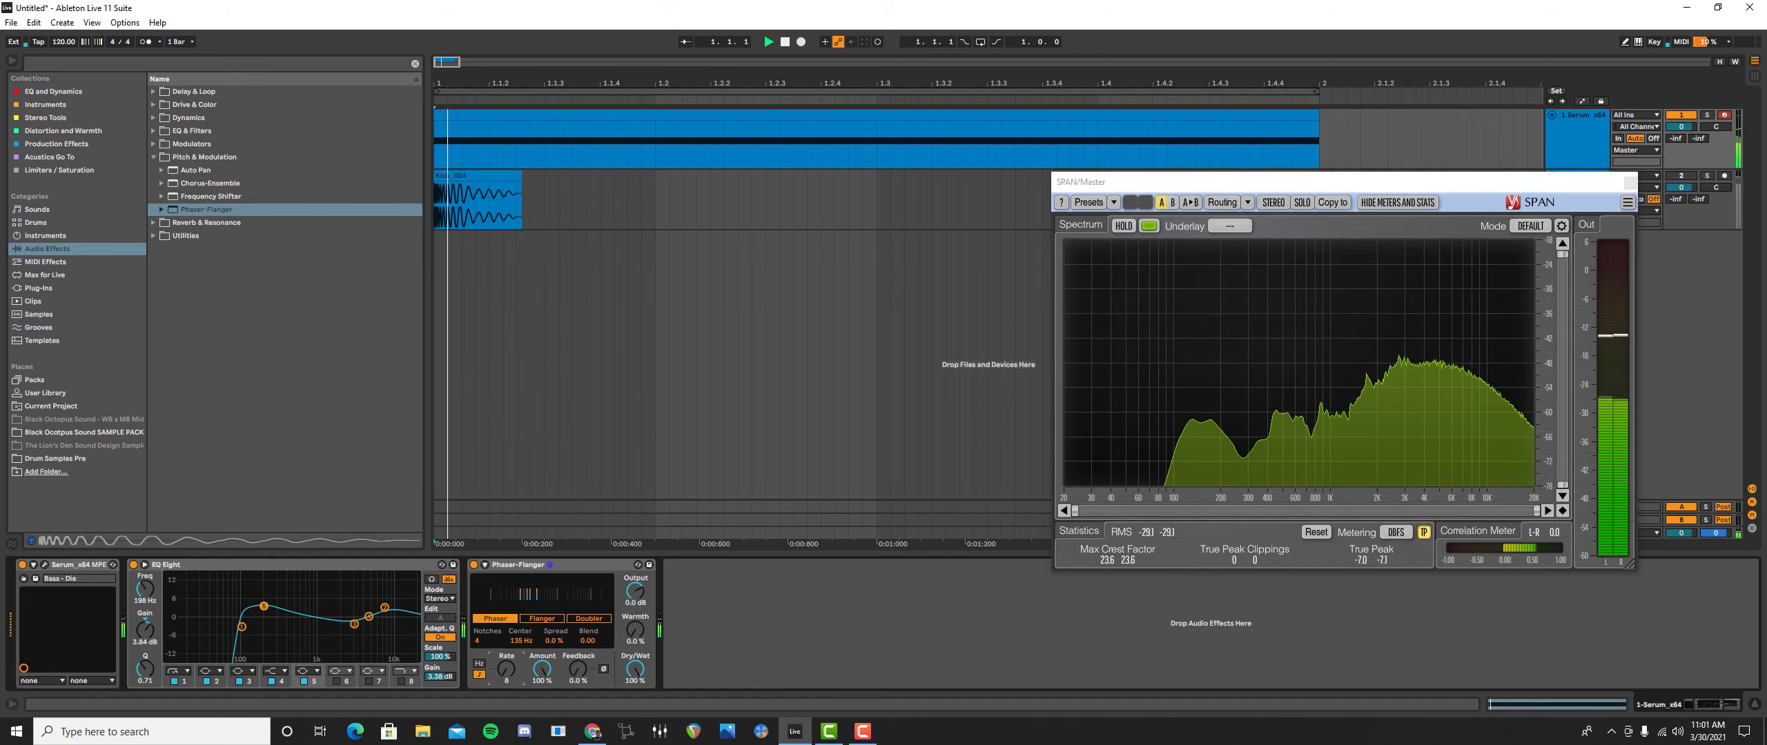
{"action": "left_click_drag", "start_coordinate": [542, 668], "coordinate": [541, 683]}
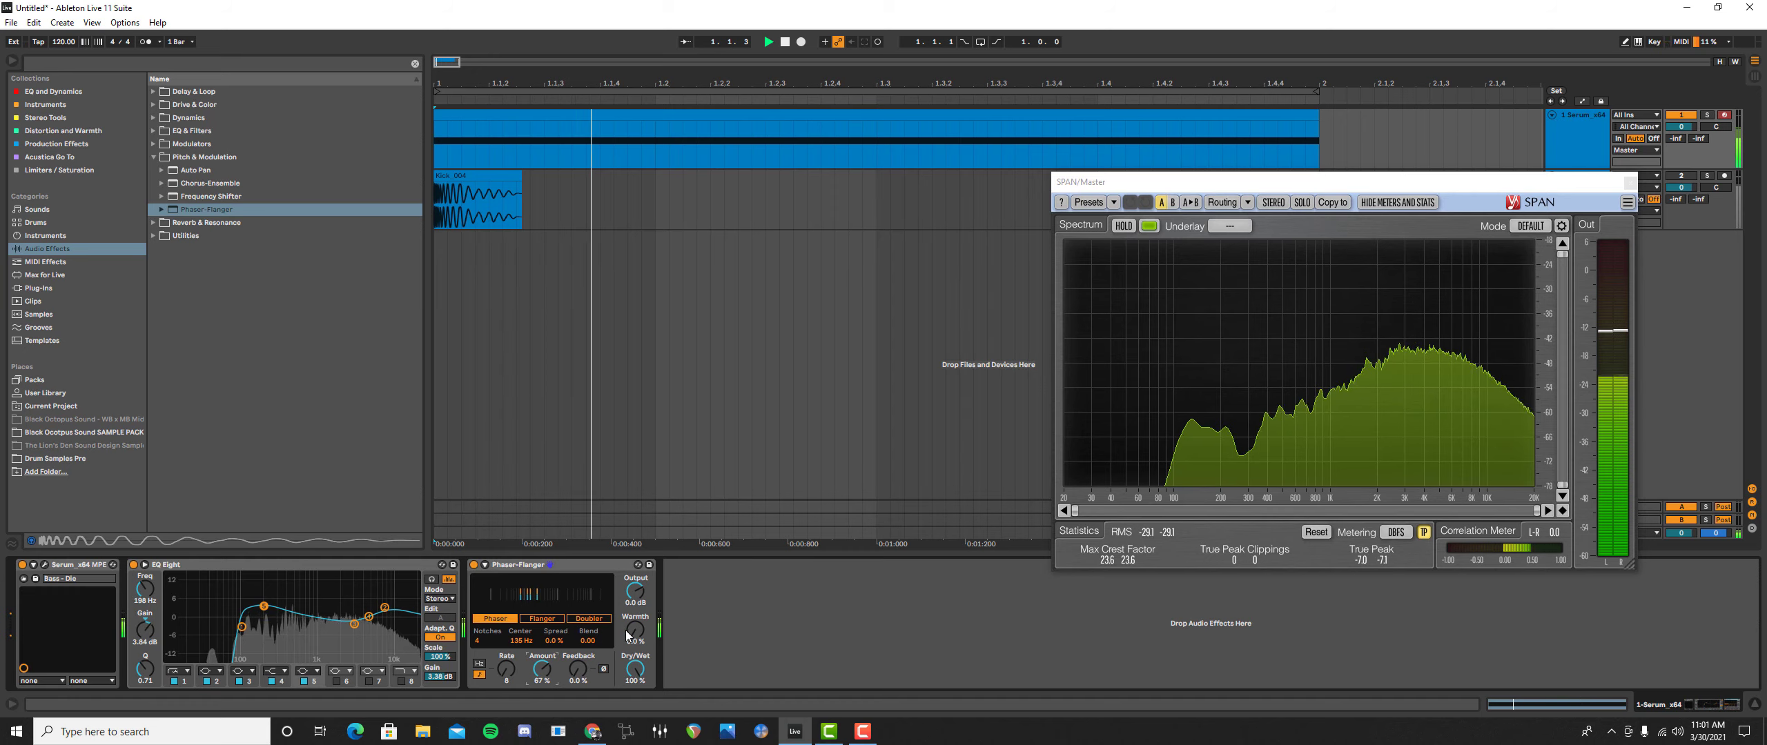
{"action": "mouse_move", "coordinate": [627, 636]}
{"action": "left_mouse_down"}
{"action": "mouse_move", "coordinate": [627, 620]}
{"action": "mouse_move", "coordinate": [627, 638]}
{"action": "left_mouse_up"}
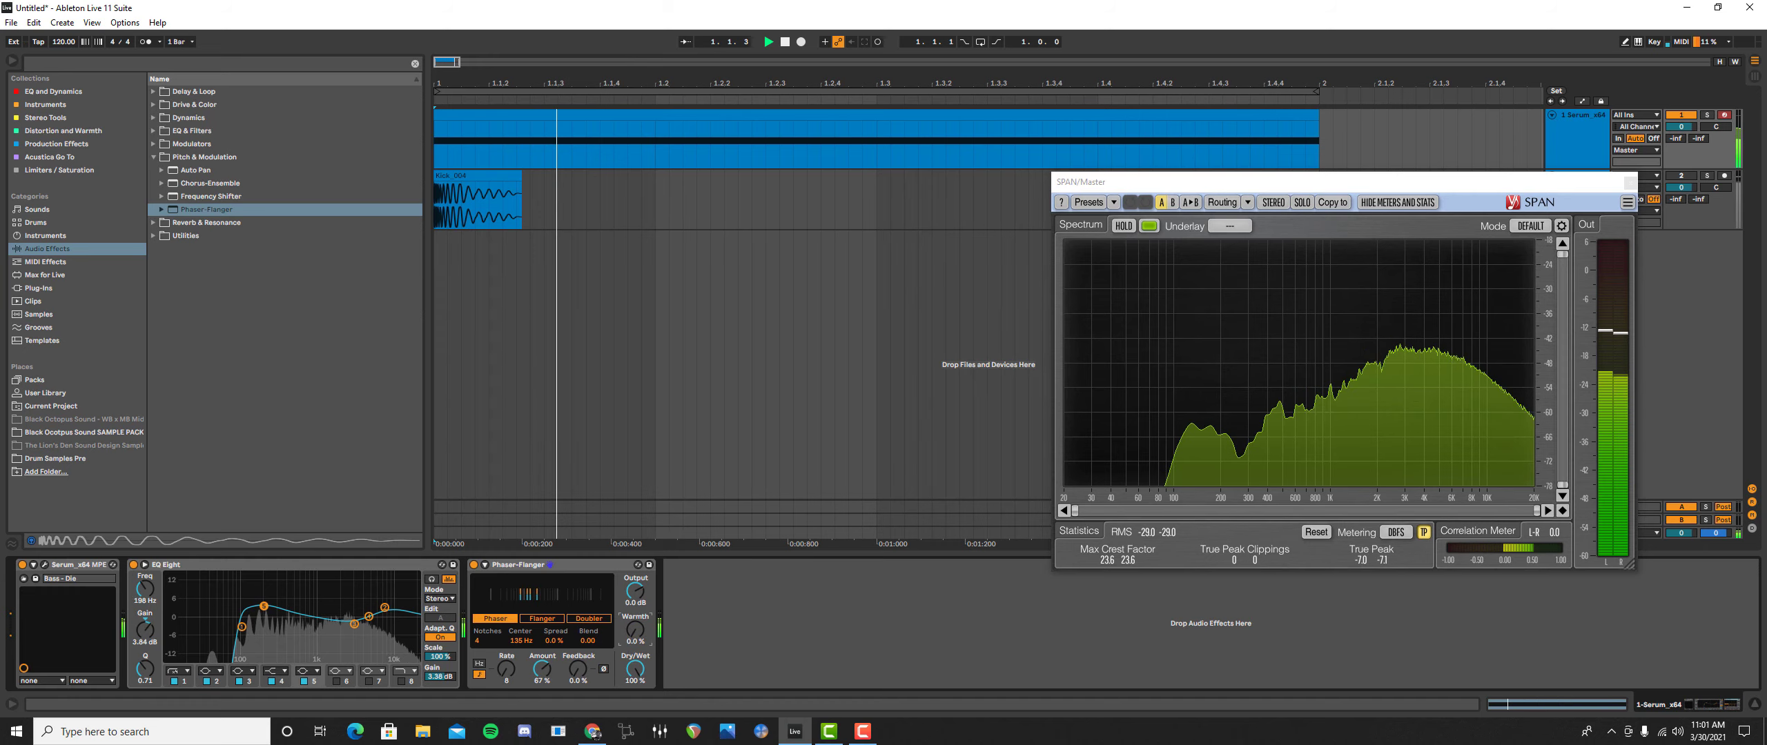
{"action": "key", "text": "space"}
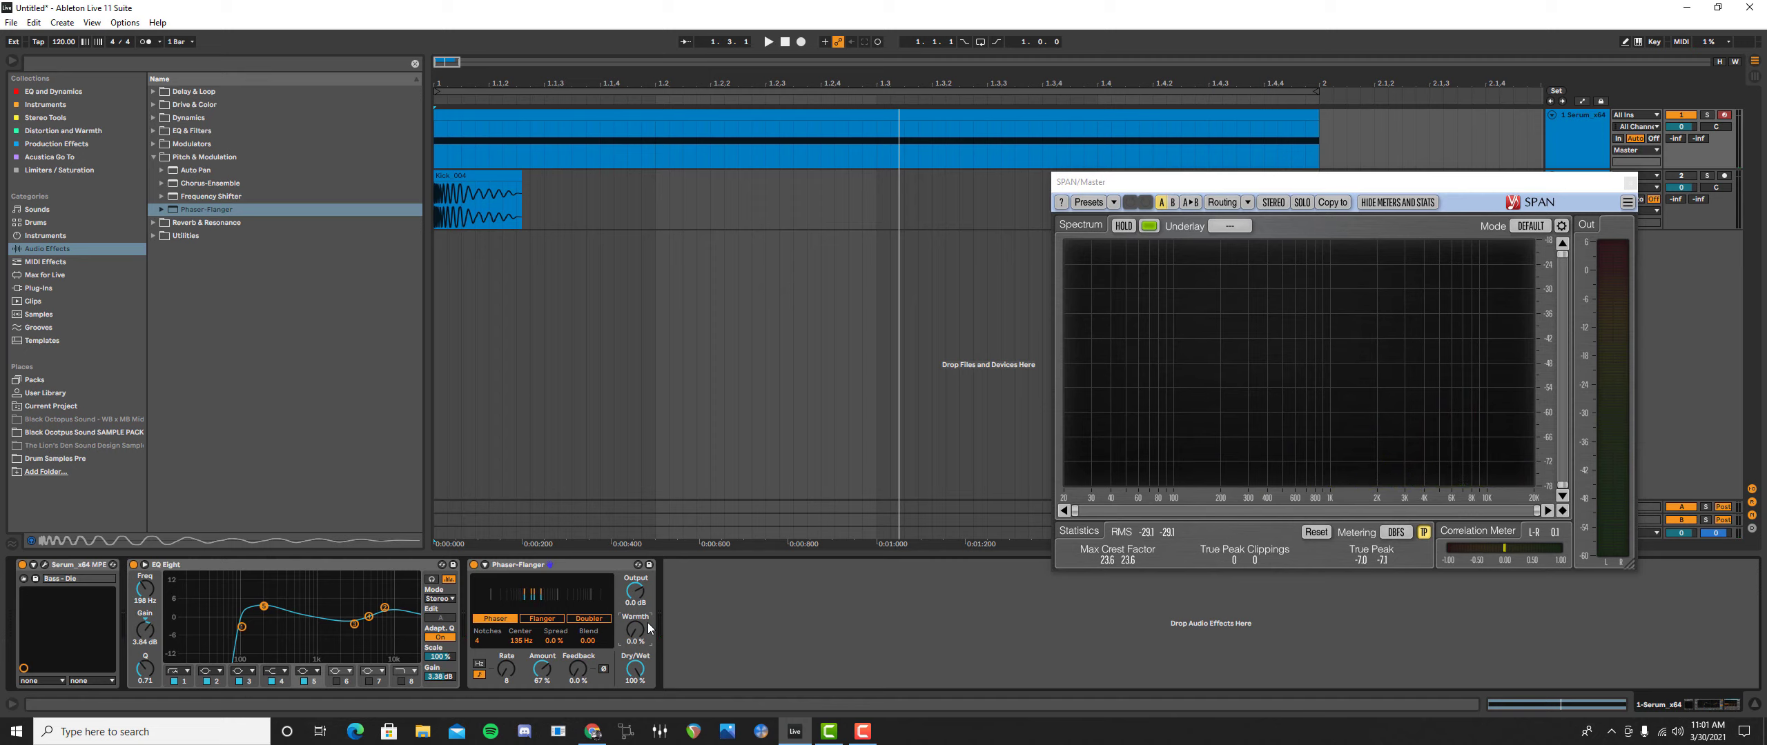
- Add Utility after the Phaser-Flanger and raise its gain to 2.23 dB while auditioning the bass
{"action": "left_click", "coordinate": [32, 92]}
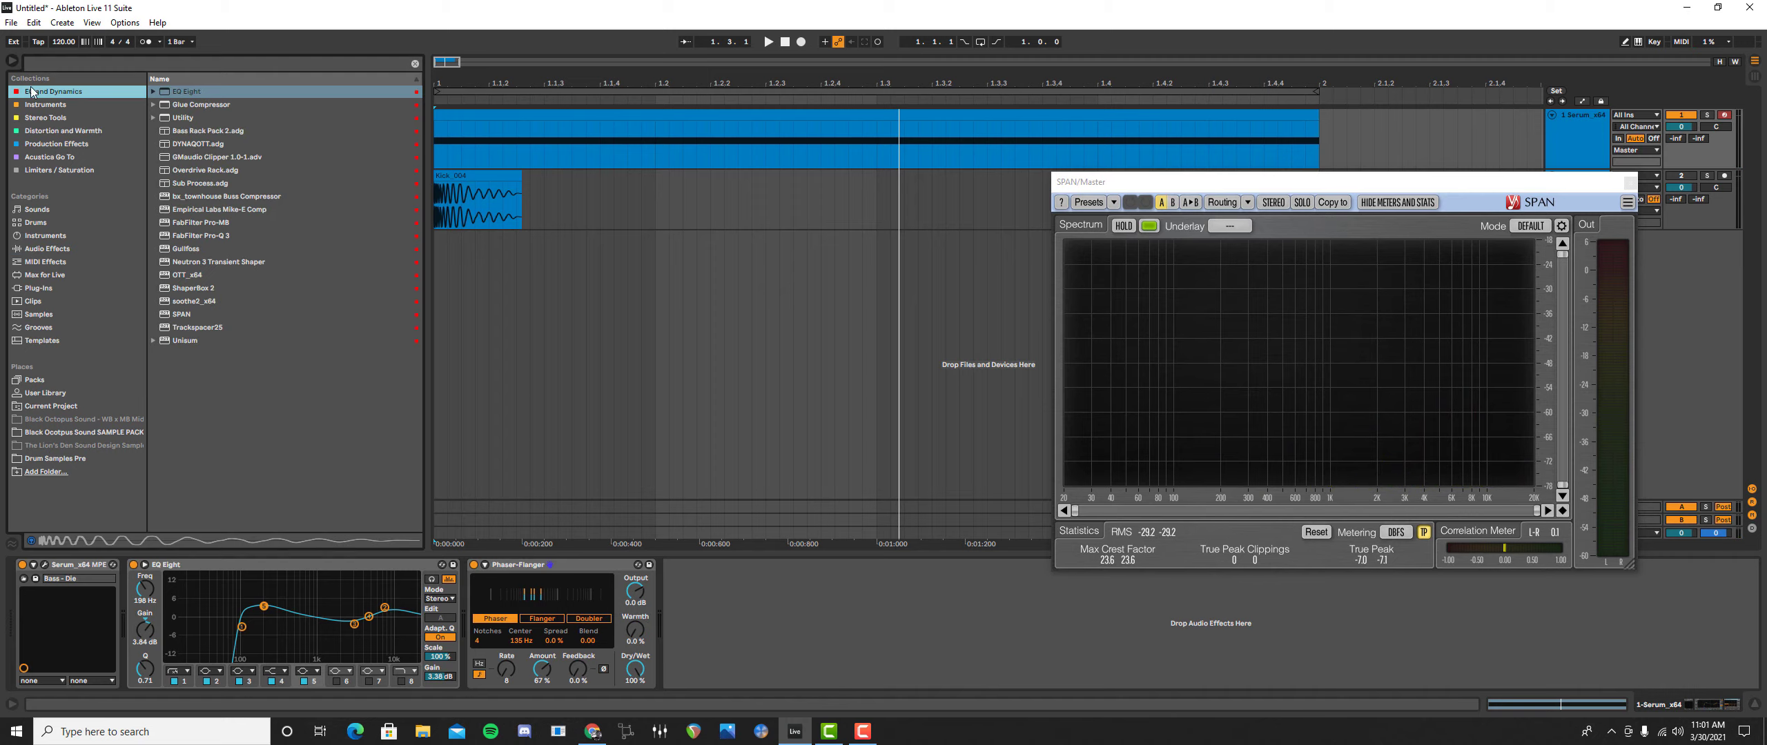
{"action": "left_click_drag", "start_coordinate": [178, 118], "coordinate": [845, 625]}
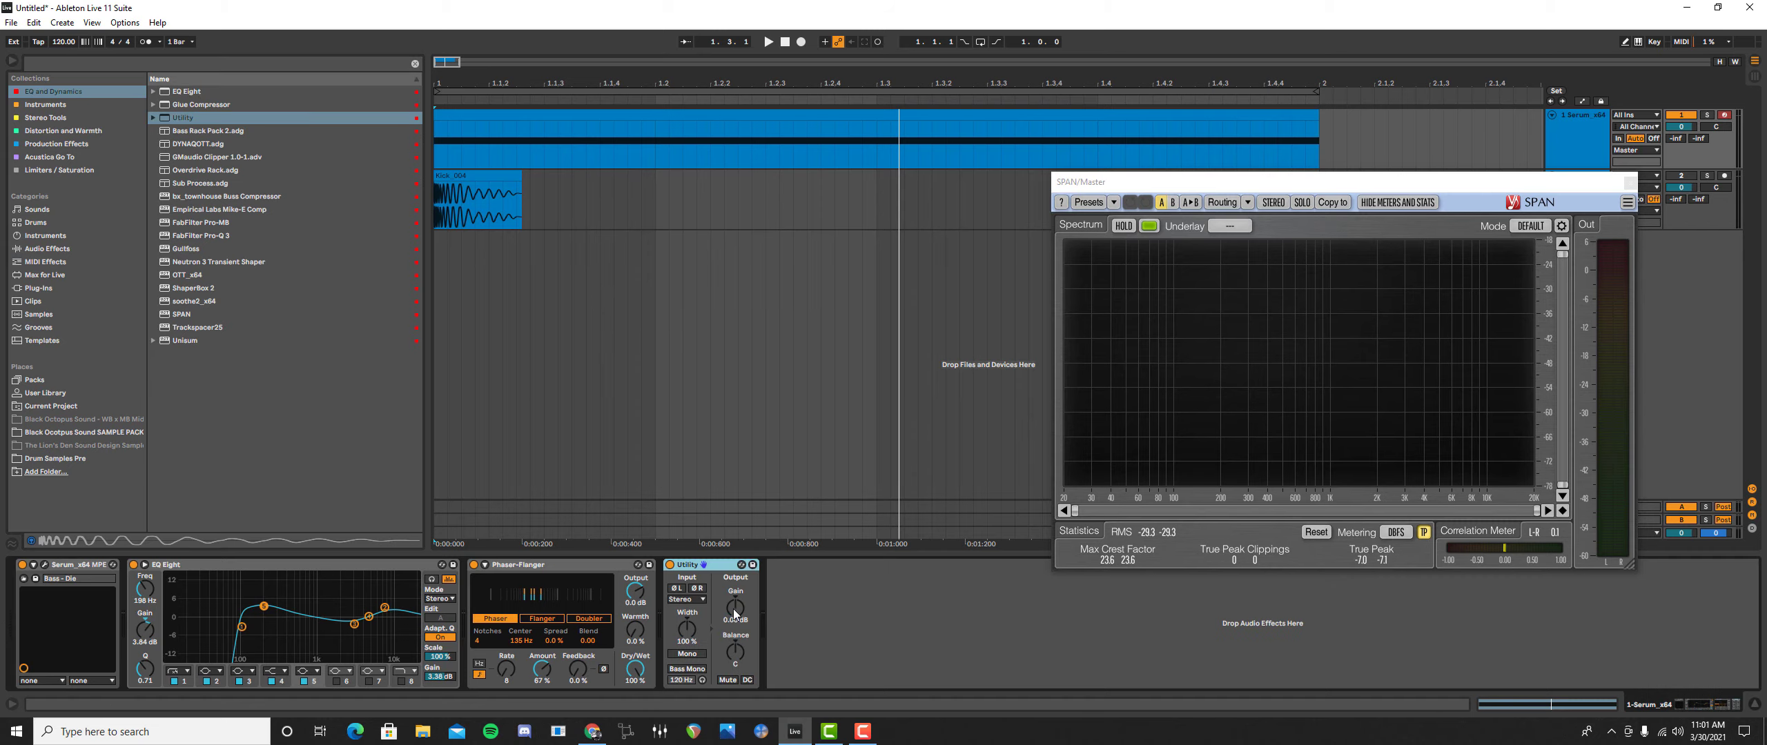
{"action": "key", "text": "space"}
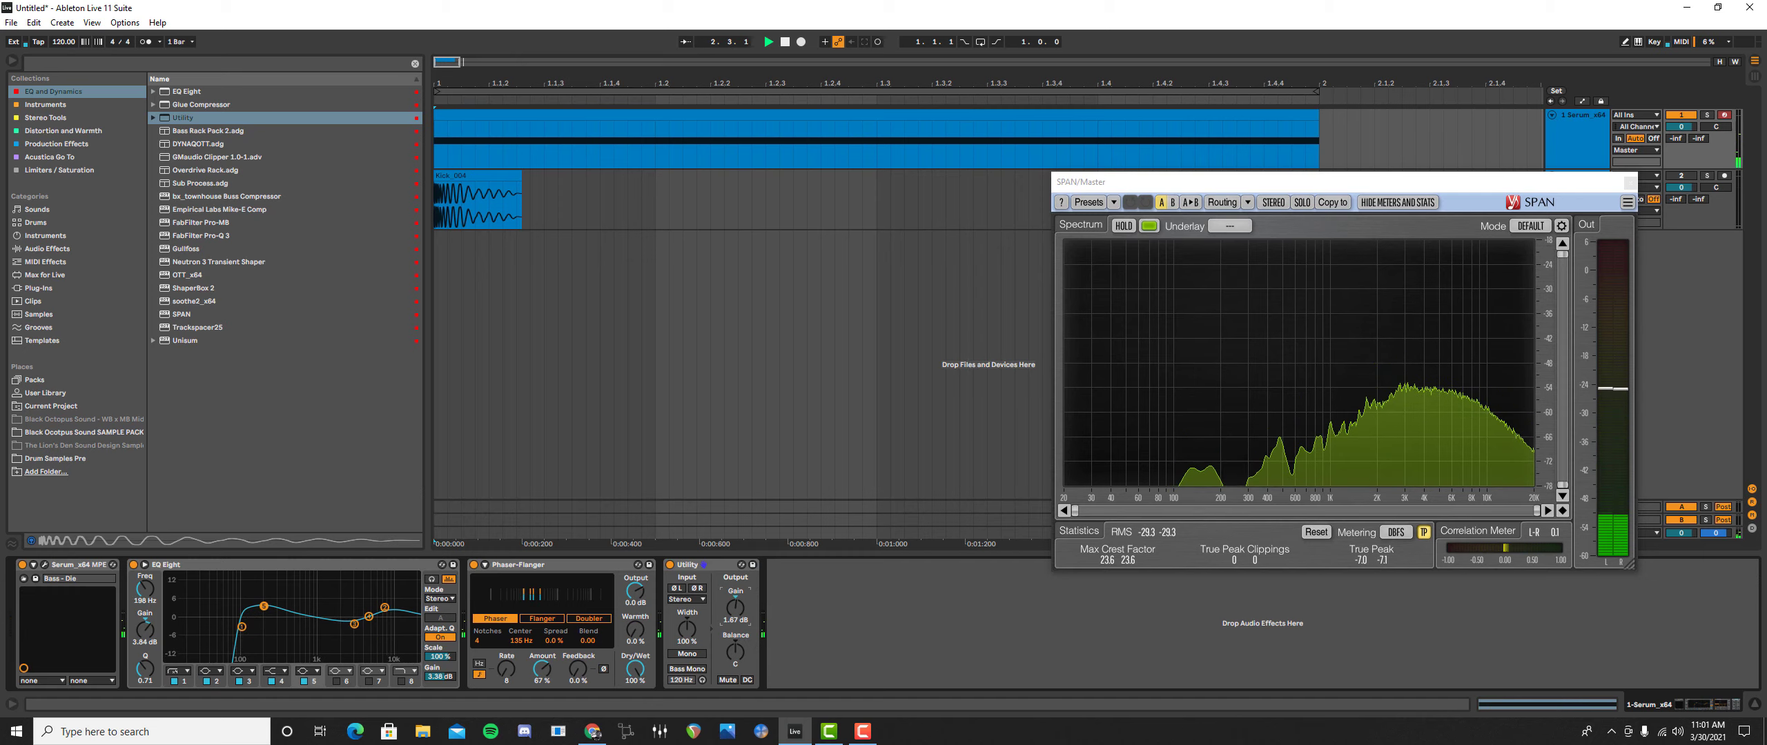
{"action": "key", "text": "space"}
{"action": "left_click_drag", "start_coordinate": [735, 608], "coordinate": [735, 602]}
{"action": "key", "text": "space"}
{"action": "key", "text": "space"}
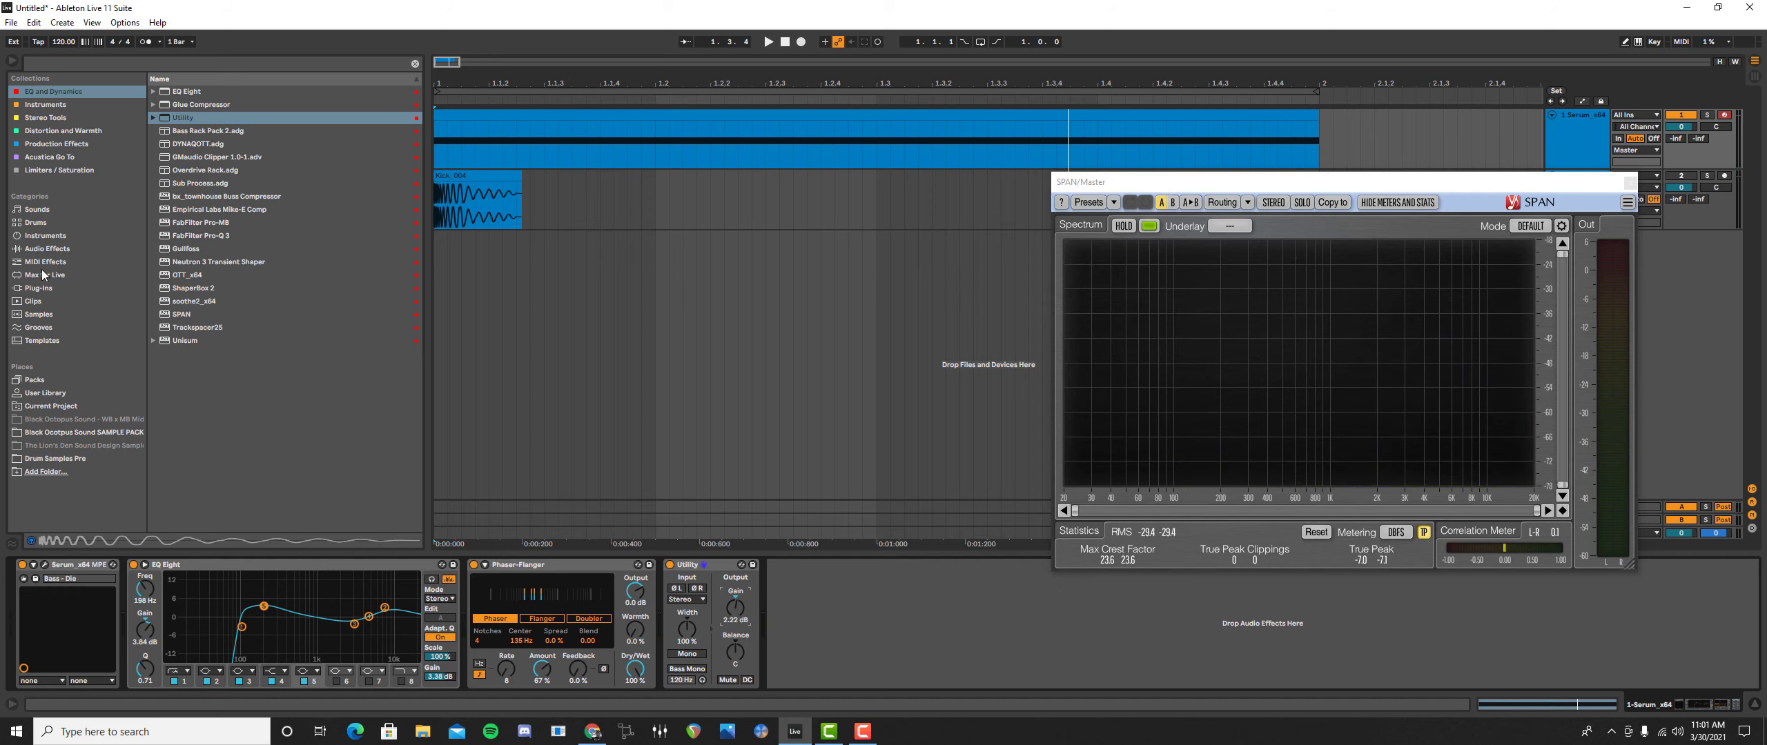
- Add the OTT preset from the Multiband Dynamics audio effect after Utility on the Serum track
{"action": "left_click", "coordinate": [47, 250]}
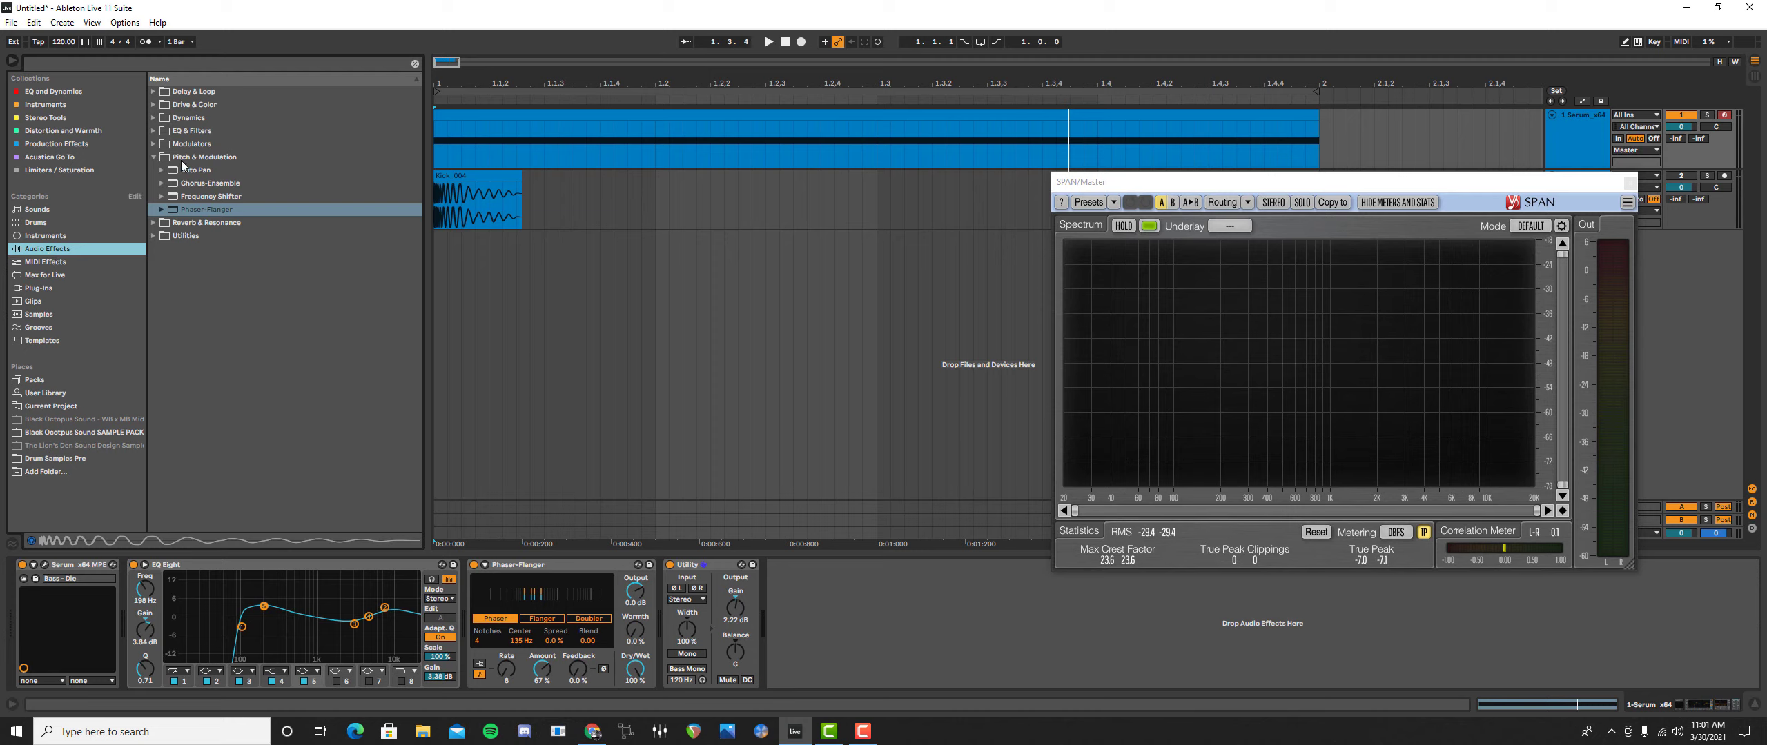
{"action": "left_click", "coordinate": [156, 119]}
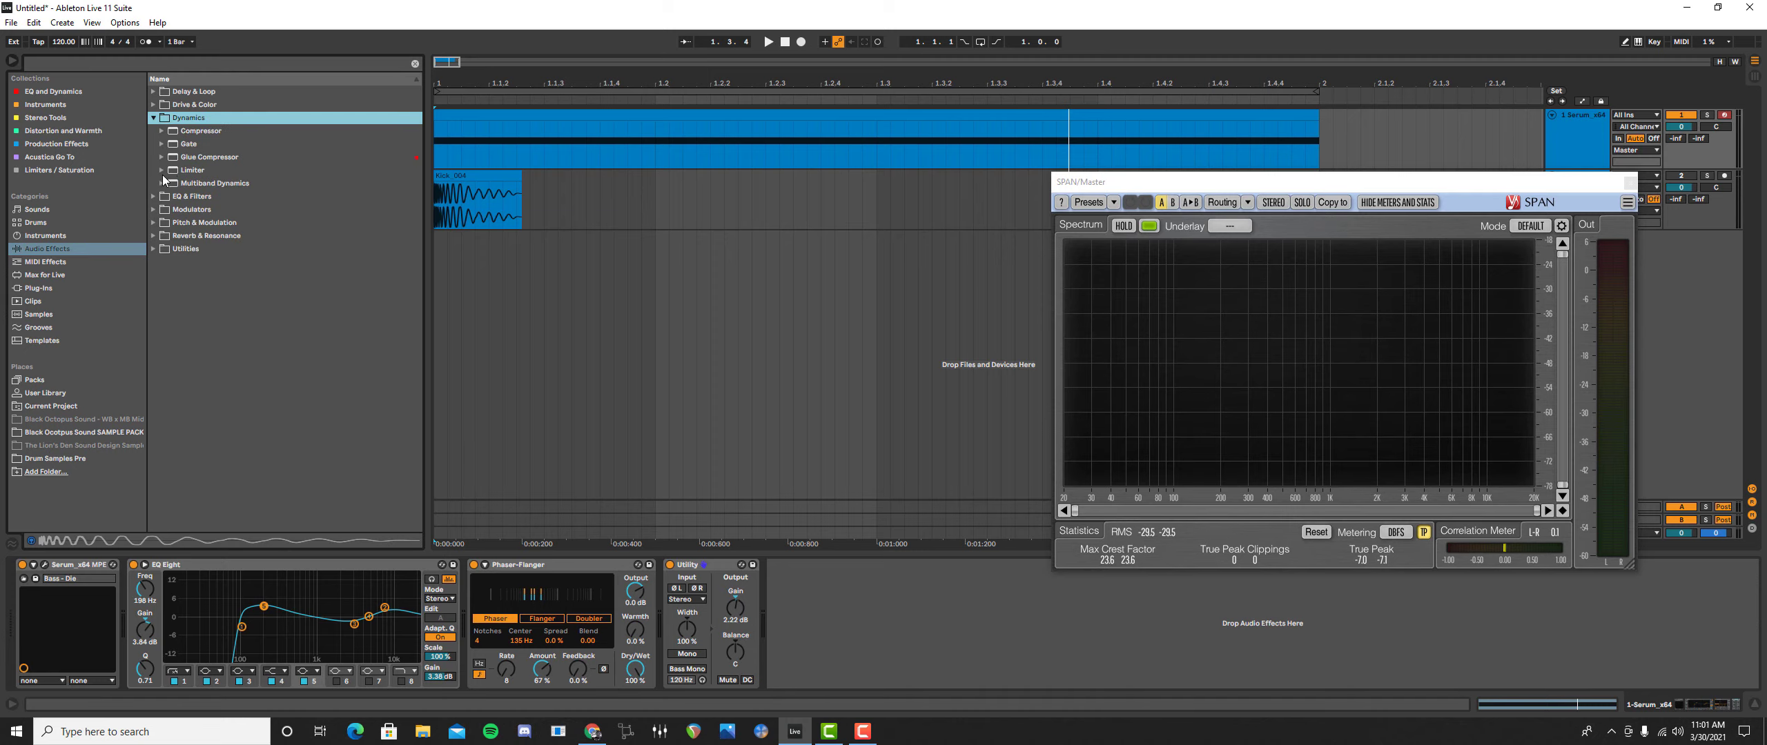
{"action": "left_click", "coordinate": [163, 183]}
{"action": "left_click", "coordinate": [204, 276]}
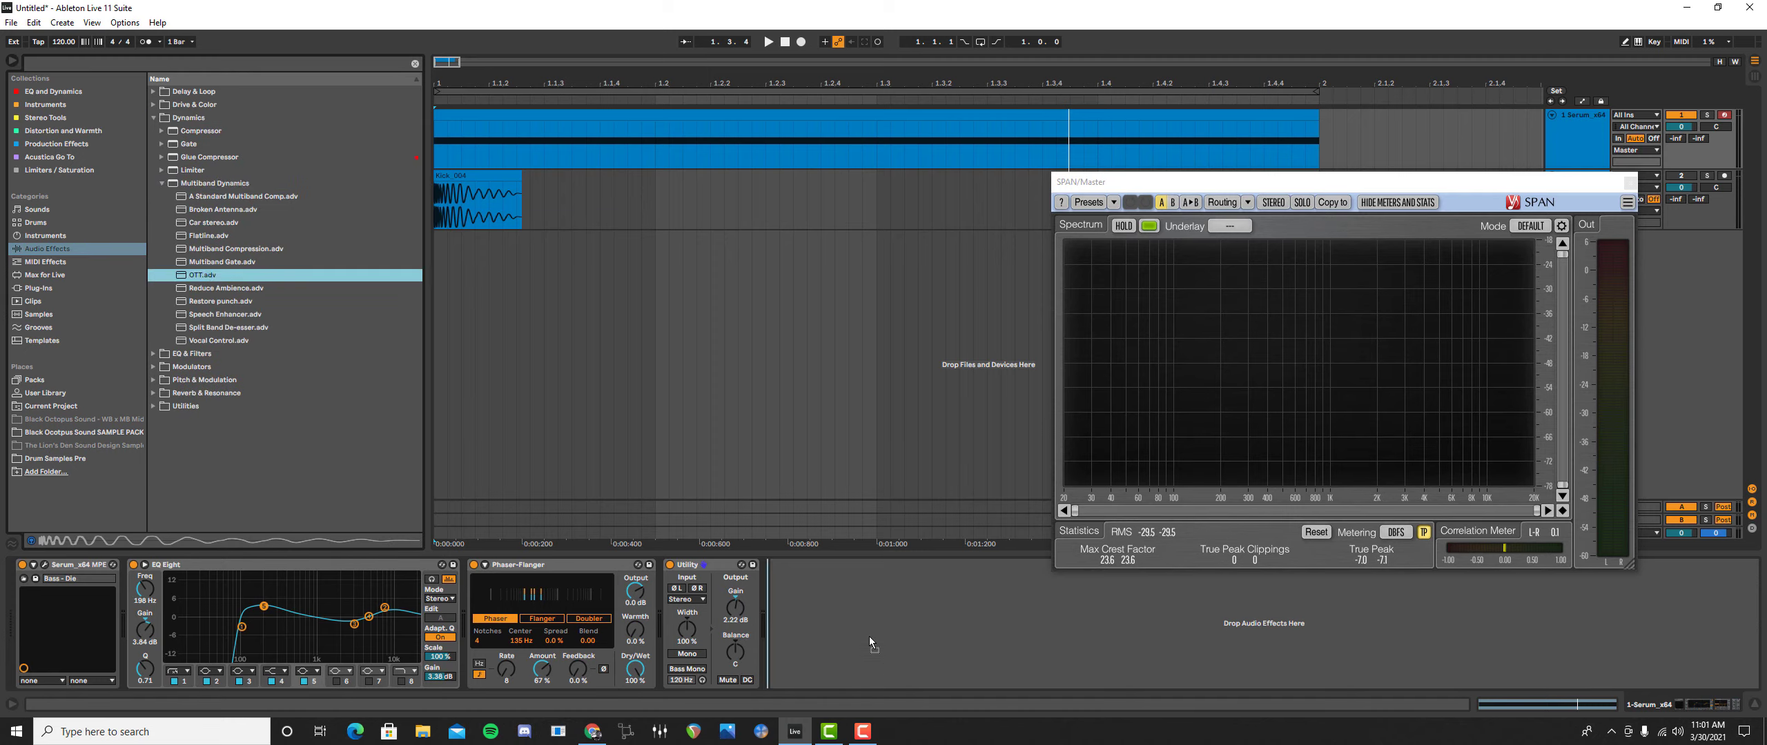
- Raise OTT's time to 1000% and play the bass to hear its effect
{"action": "key", "text": "space"}
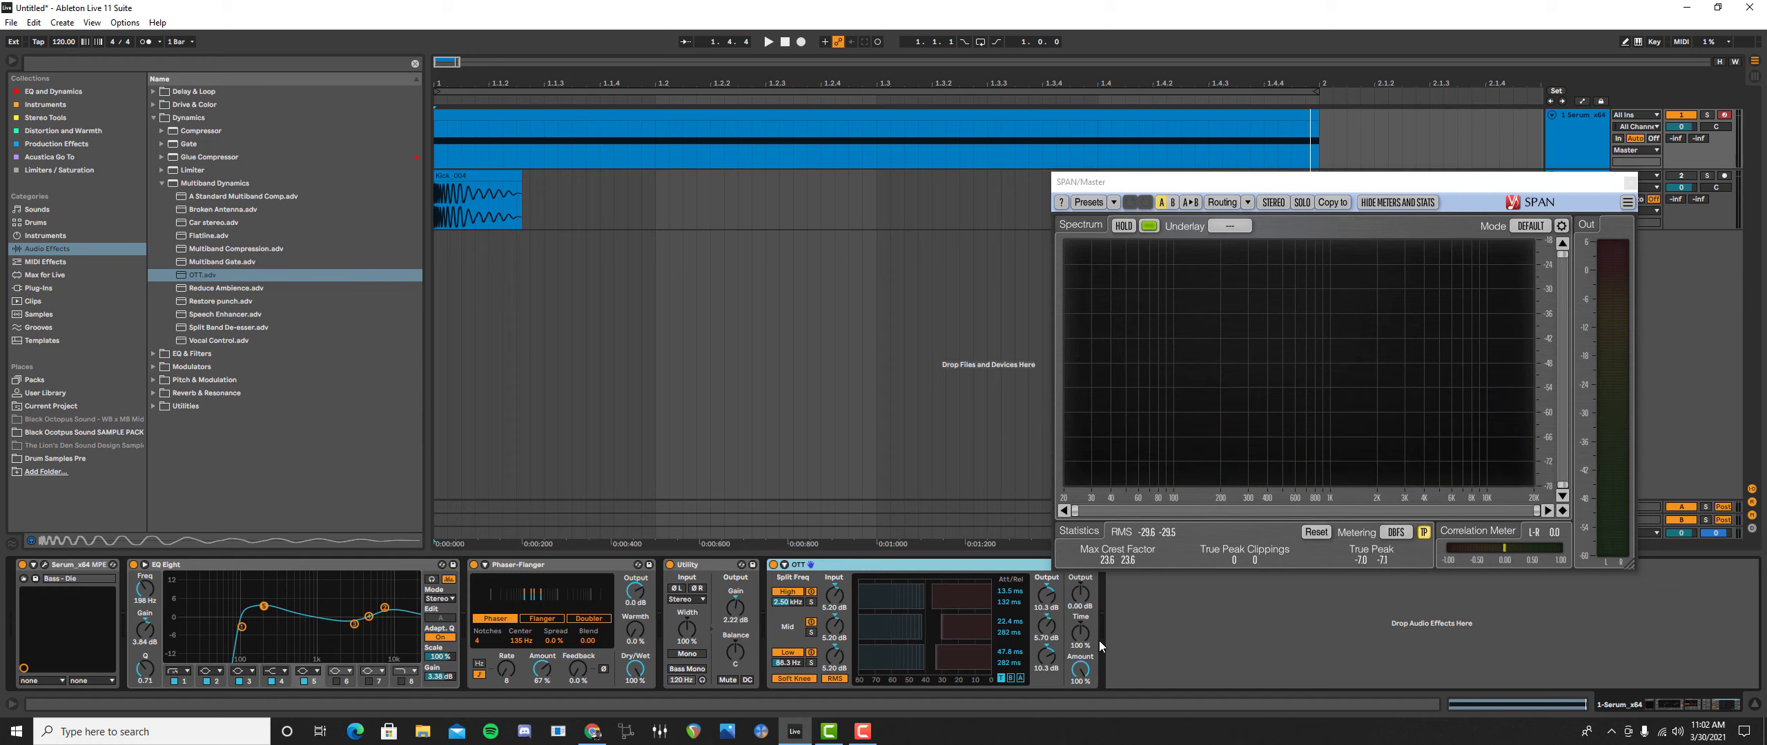
{"action": "left_click", "coordinate": [1080, 634]}
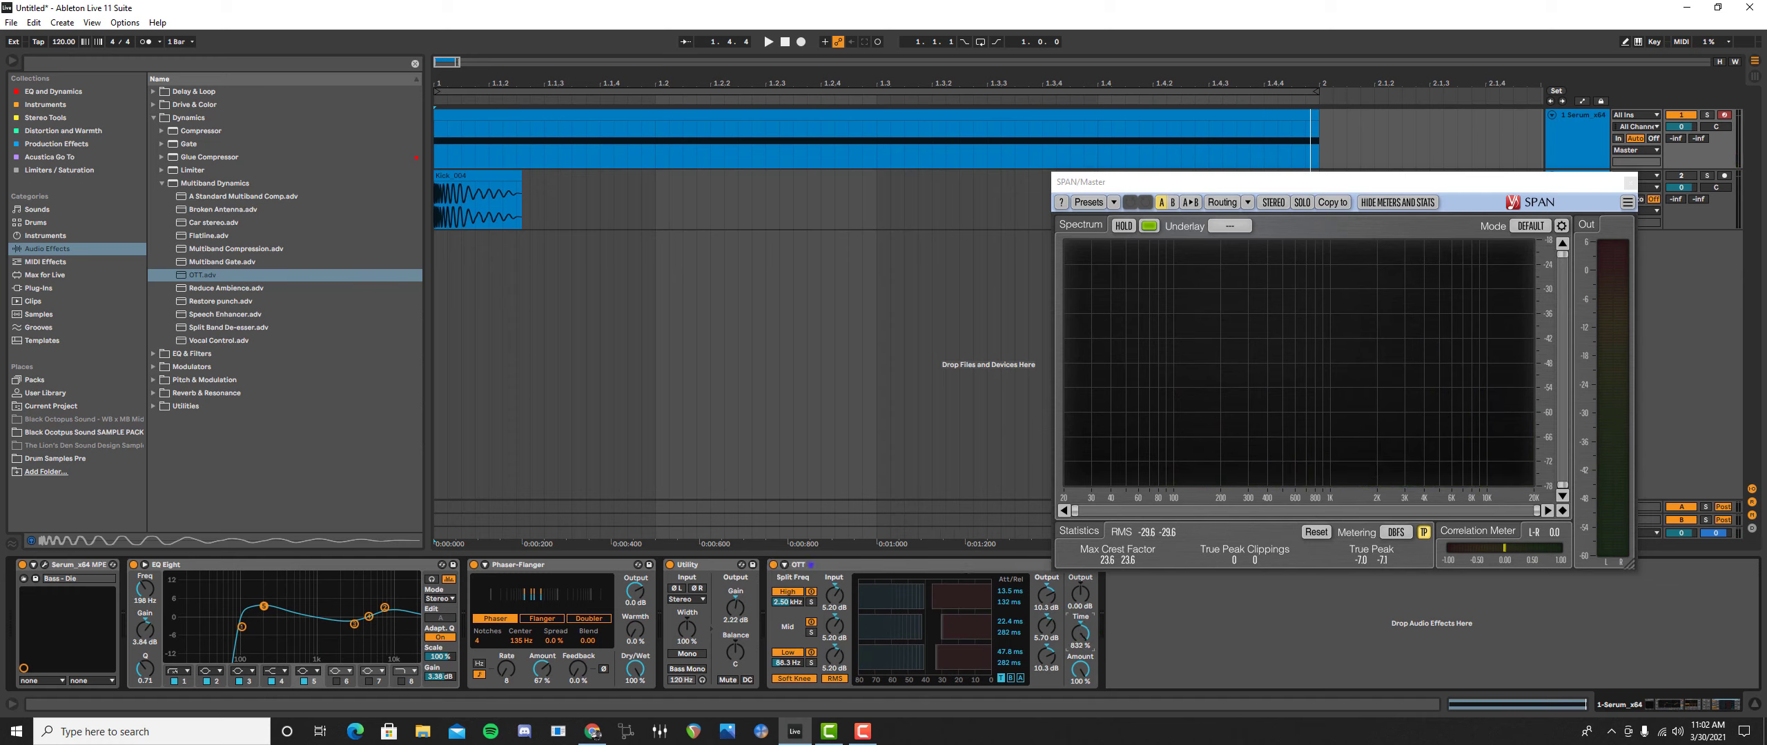
{"action": "key", "text": "space"}
{"action": "key", "text": "space"}
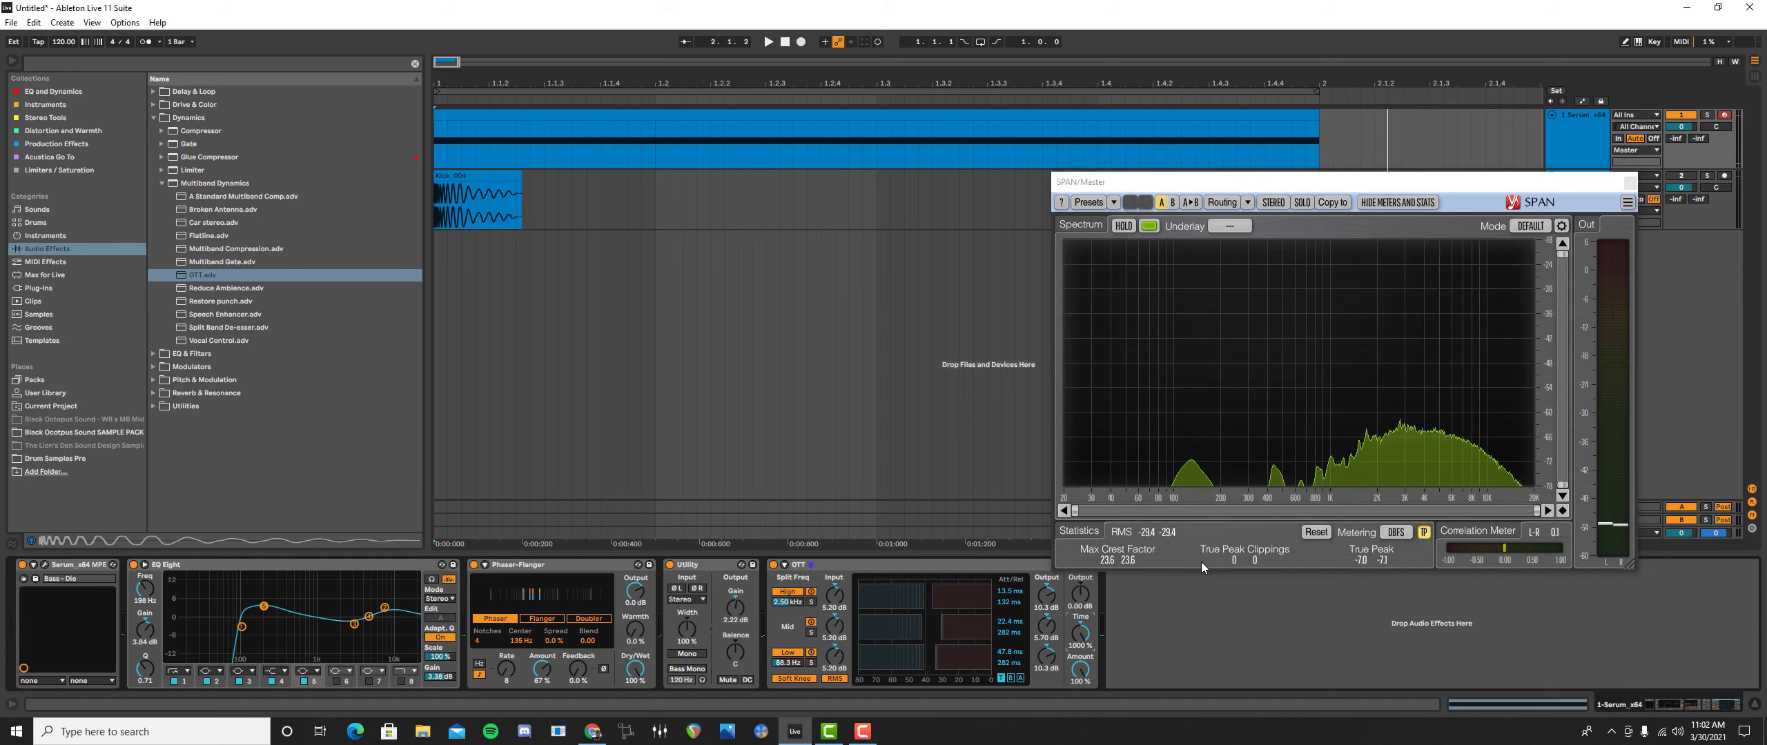
- Turn on looping for the first bar of the arrangement and play the bass to check its level in SPAN
{"action": "left_click", "coordinate": [939, 91]}
{"action": "key", "text": "space"}
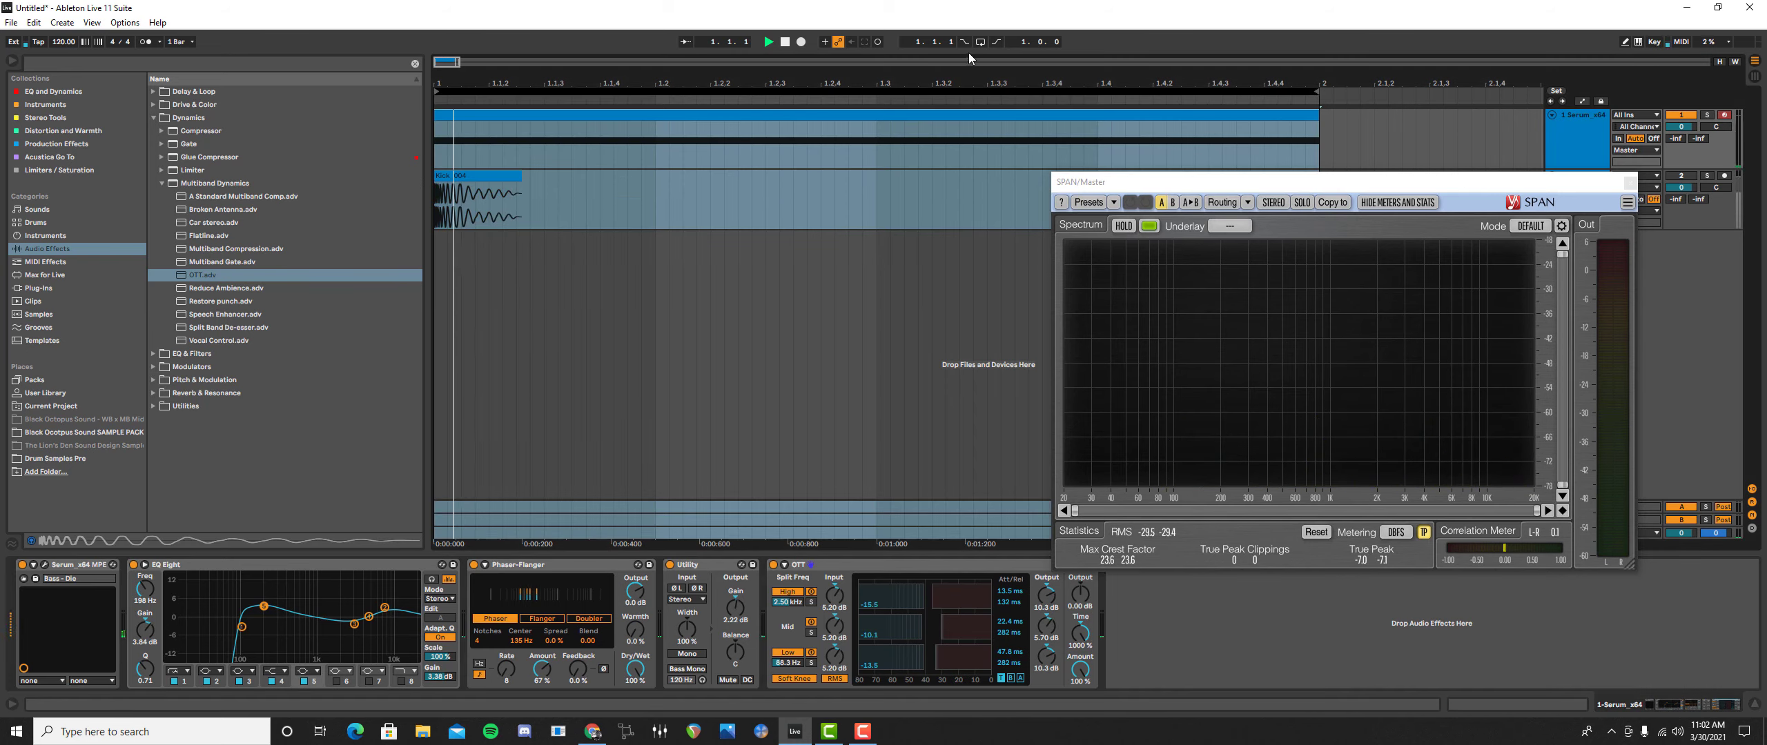
{"action": "left_click", "coordinate": [980, 42]}
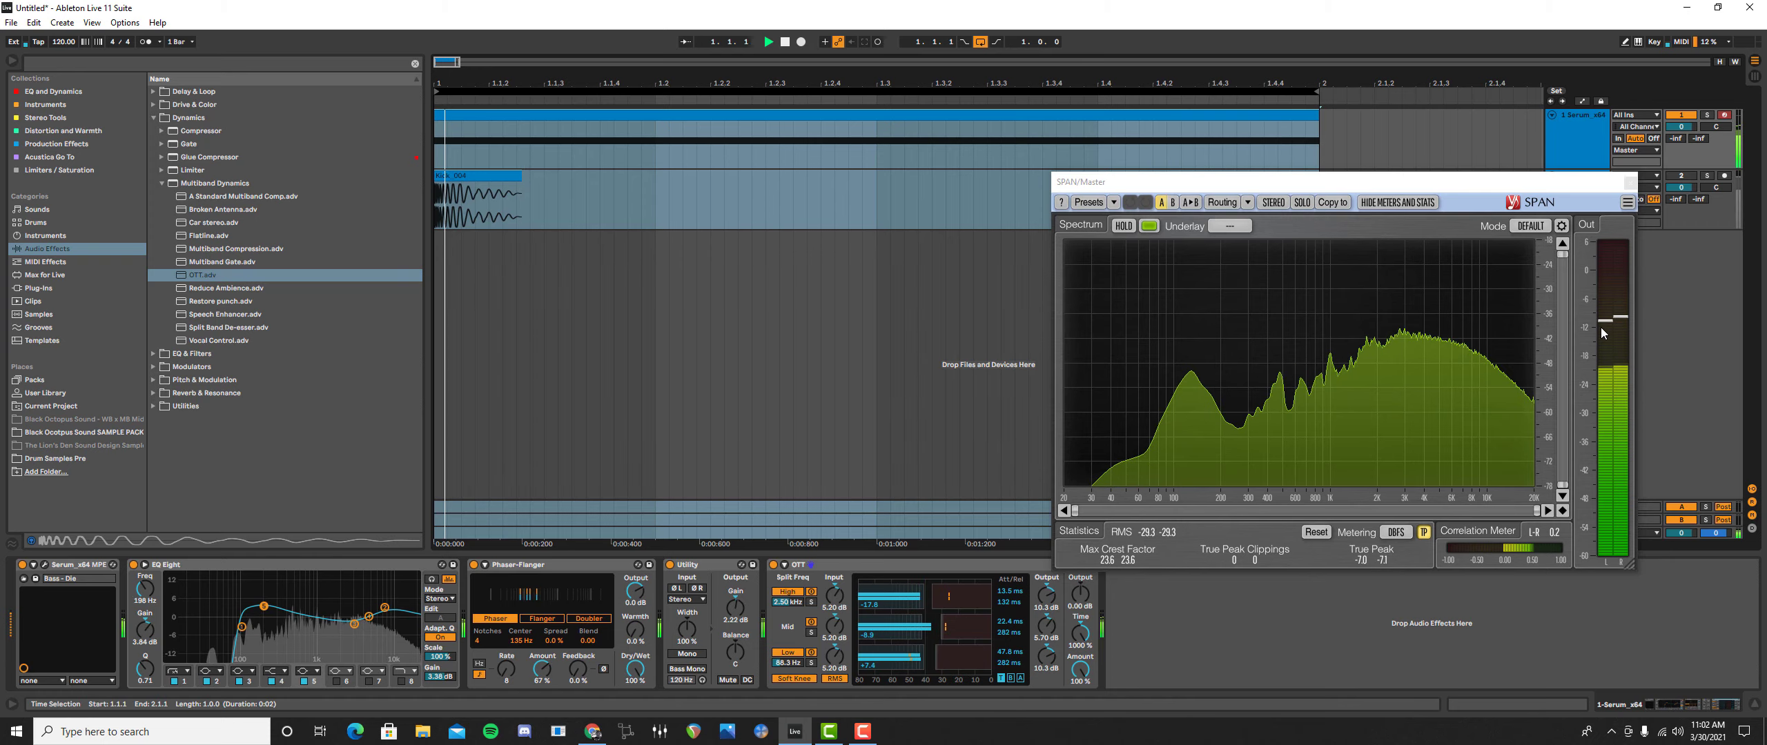
{"action": "key", "text": "space"}
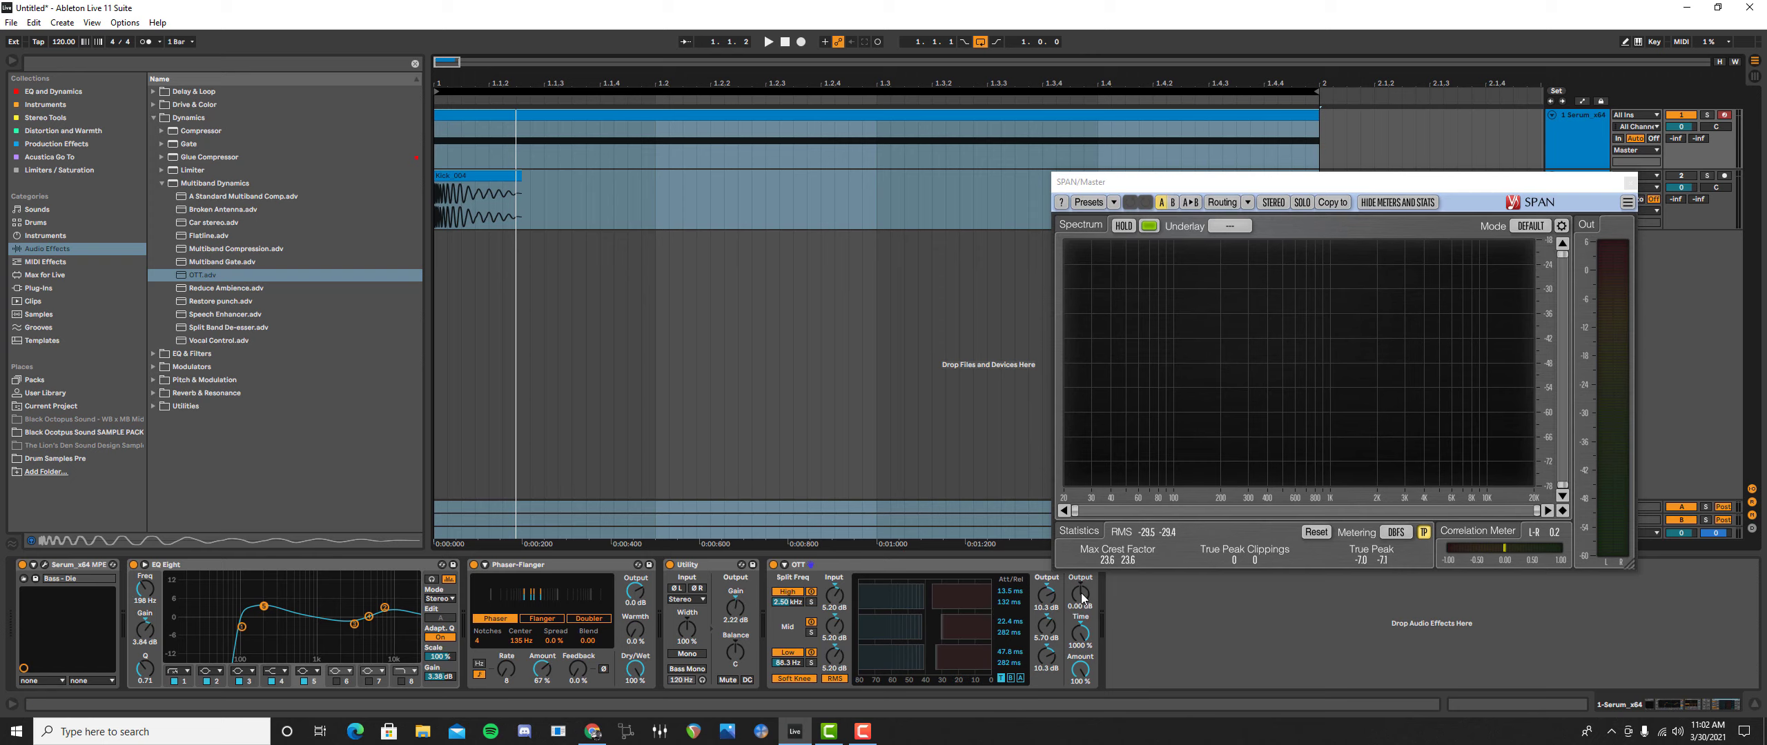
- Lower OTT's output to about -1.5 dB while auditioning the looped bass
{"action": "key", "text": "space"}
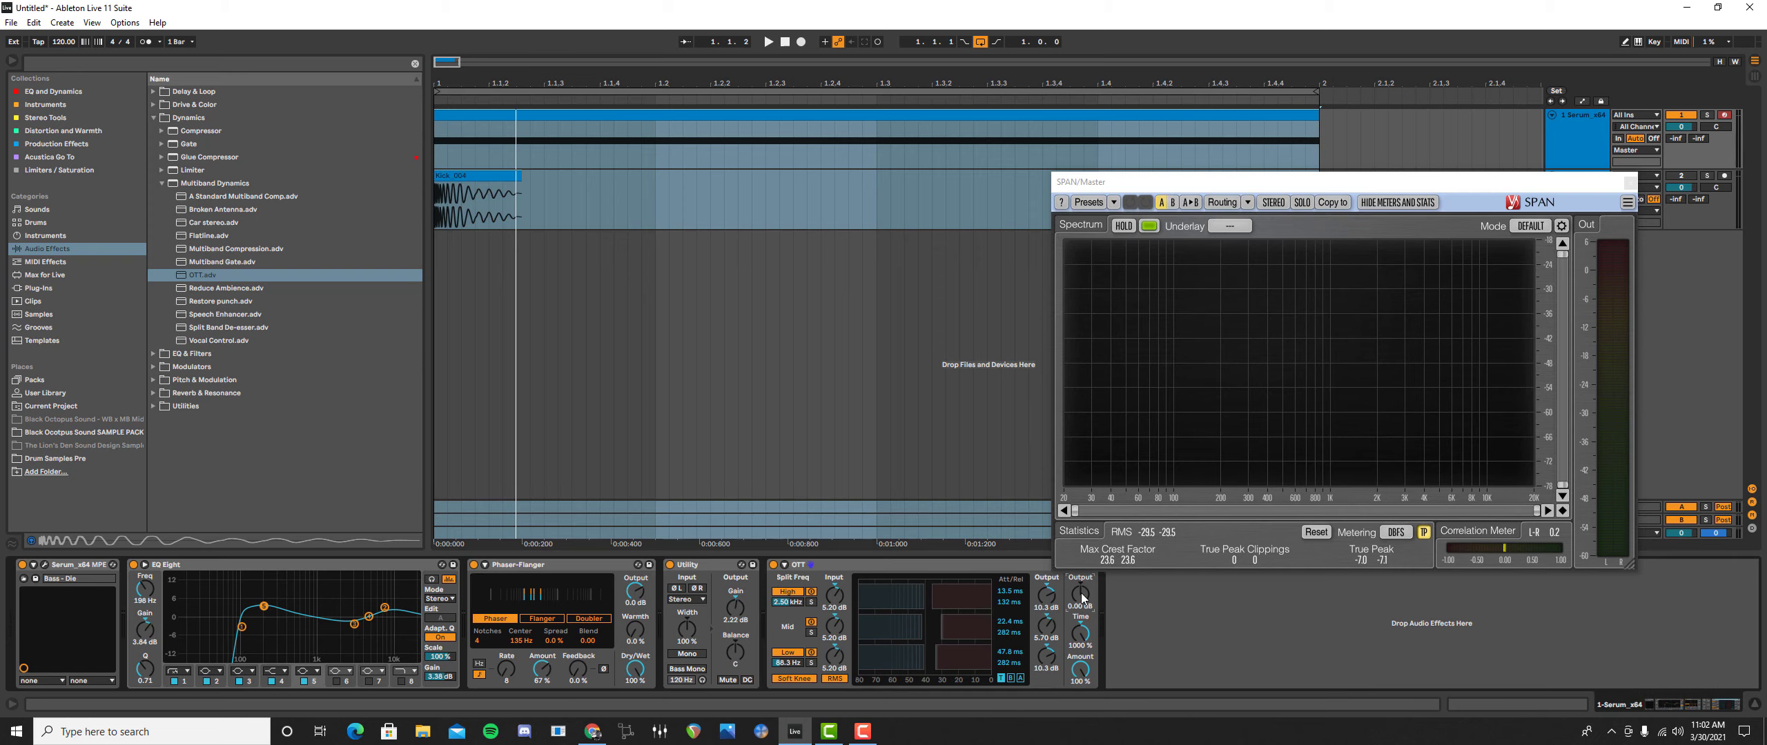
{"action": "left_click_drag", "start_coordinate": [1082, 597], "coordinate": [1082, 617]}
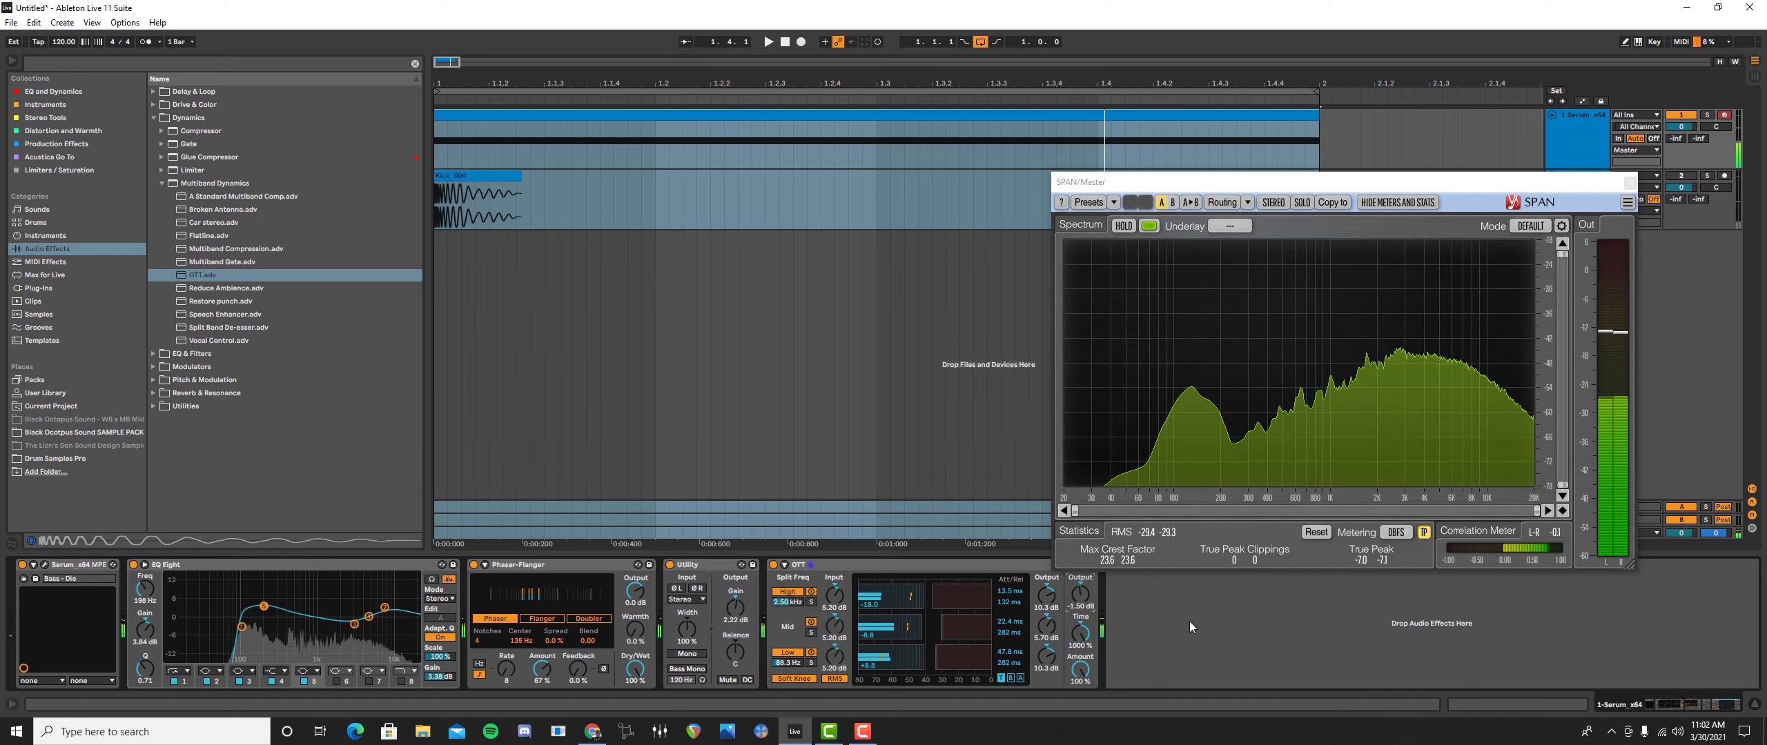
{"action": "key", "text": "space"}
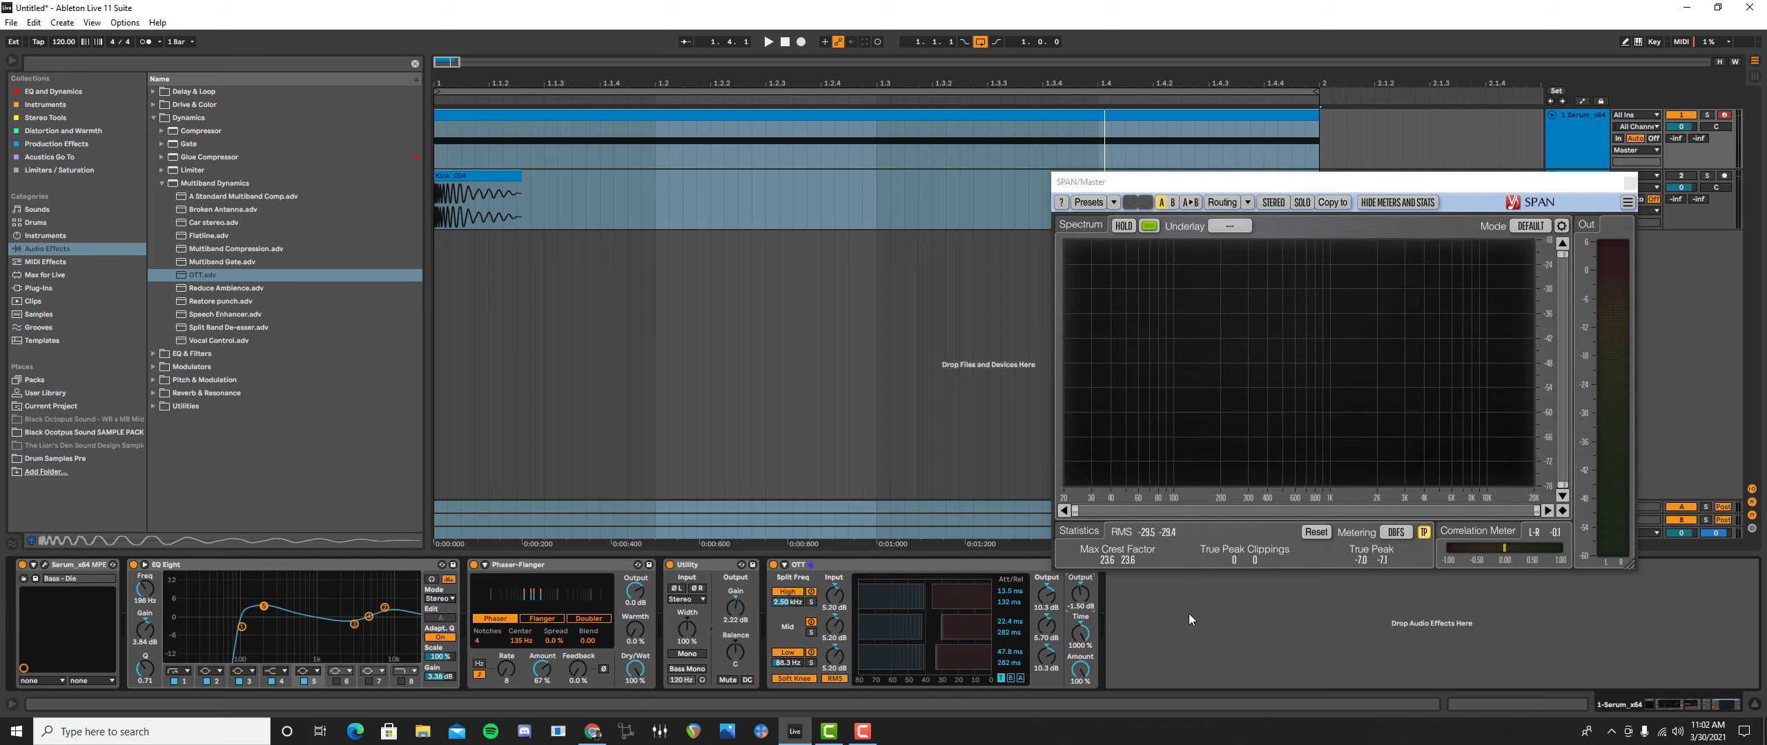
- Add a second Utility after OTT, enable its Bass Mono option and raise the bass mono frequency
{"action": "left_click", "coordinate": [41, 92]}
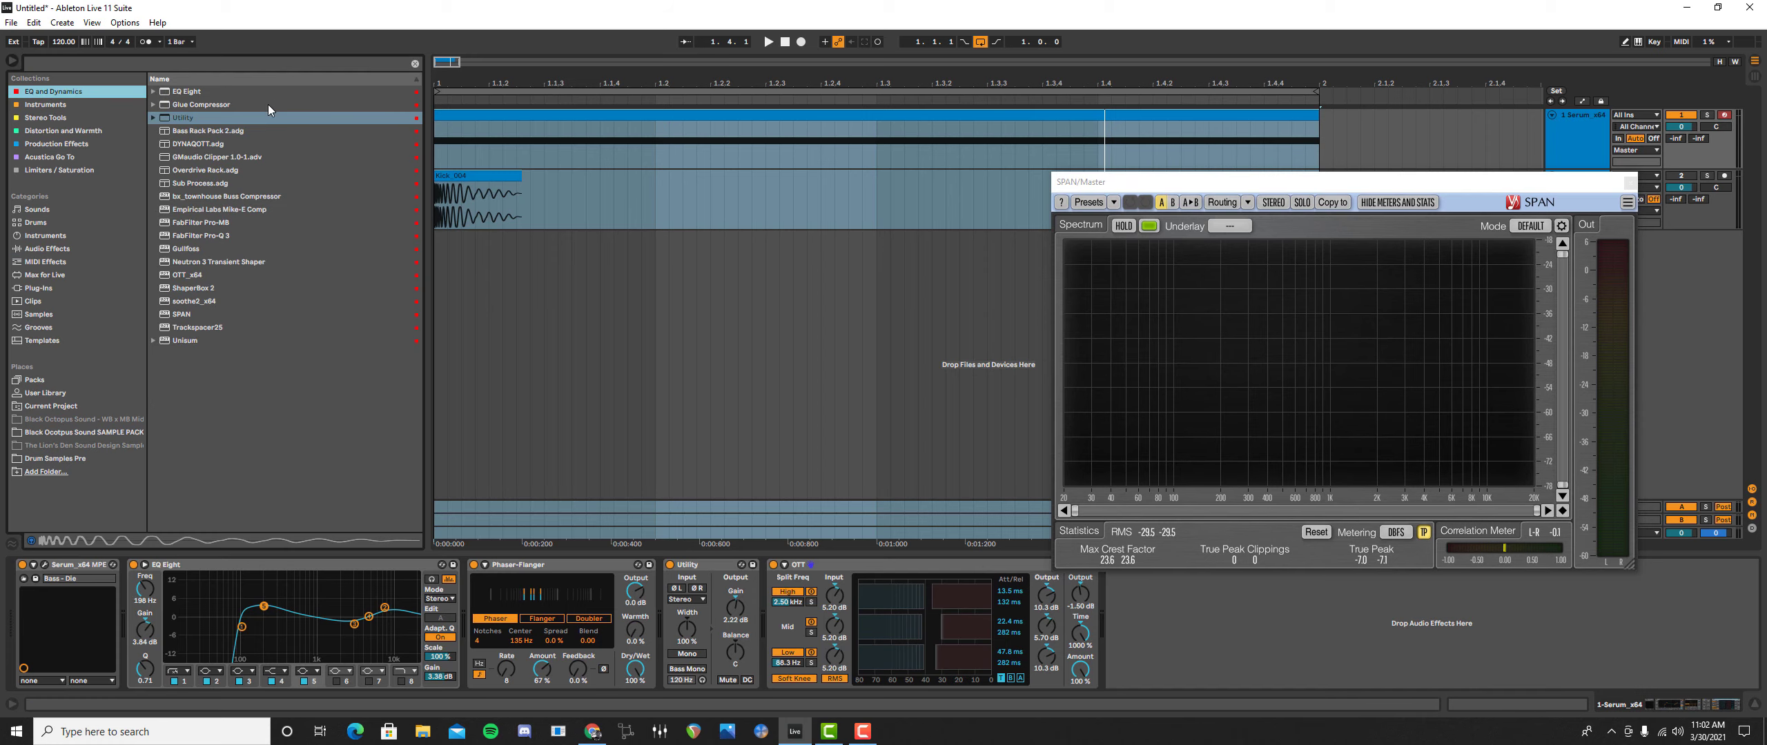
{"action": "mouse_move", "coordinate": [204, 118]}
{"action": "left_mouse_down"}
{"action": "mouse_move", "coordinate": [1303, 648]}
{"action": "mouse_move", "coordinate": [1162, 621]}
{"action": "left_mouse_up"}
{"action": "left_click", "coordinate": [1129, 669]}
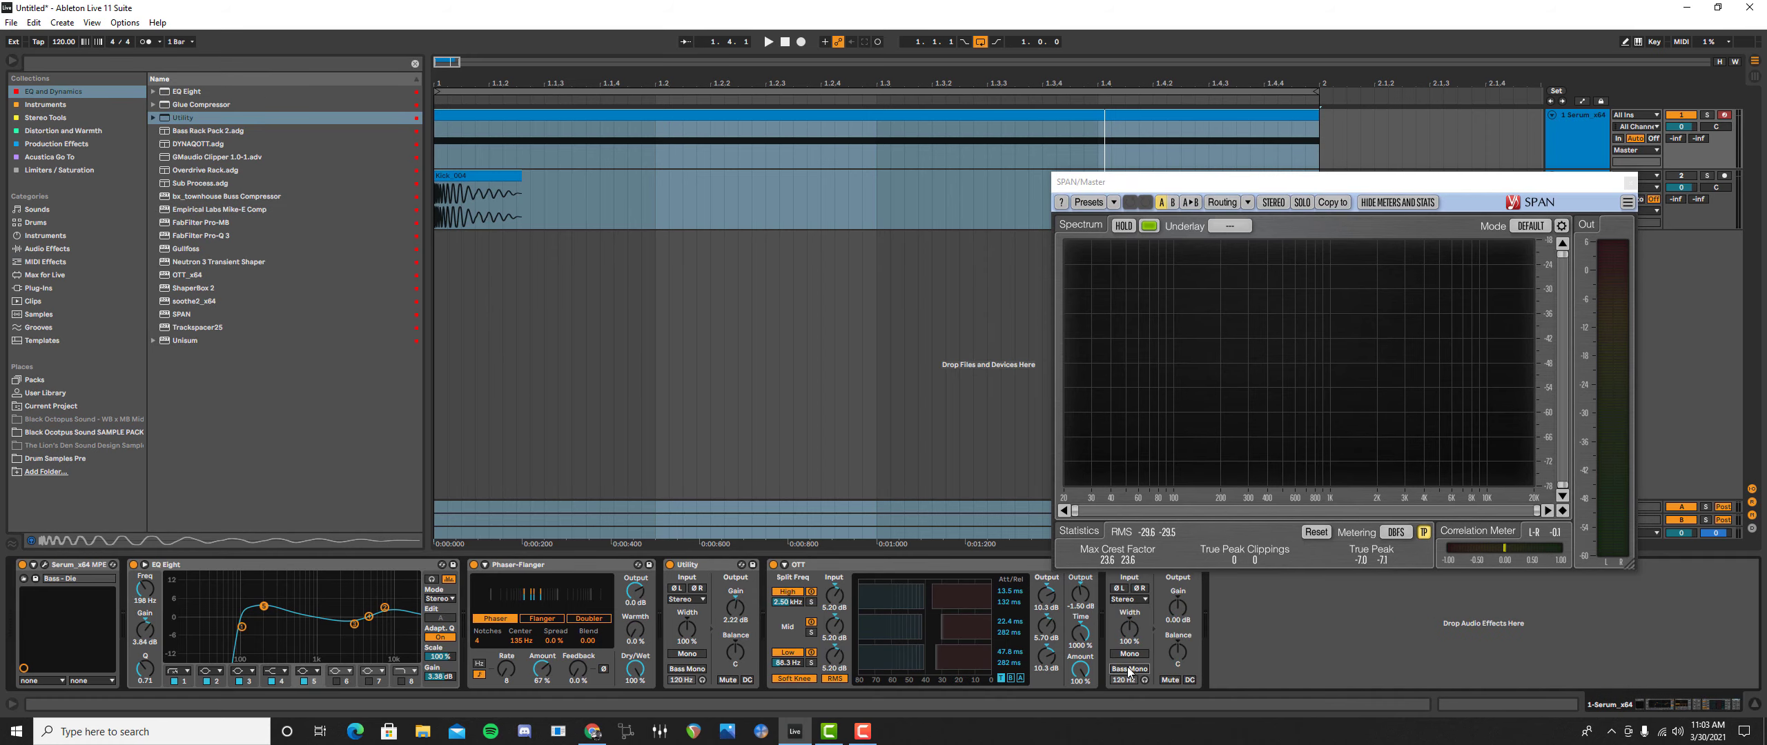
{"action": "left_click_drag", "start_coordinate": [1123, 680], "coordinate": [1123, 636]}
{"action": "key", "text": "space"}
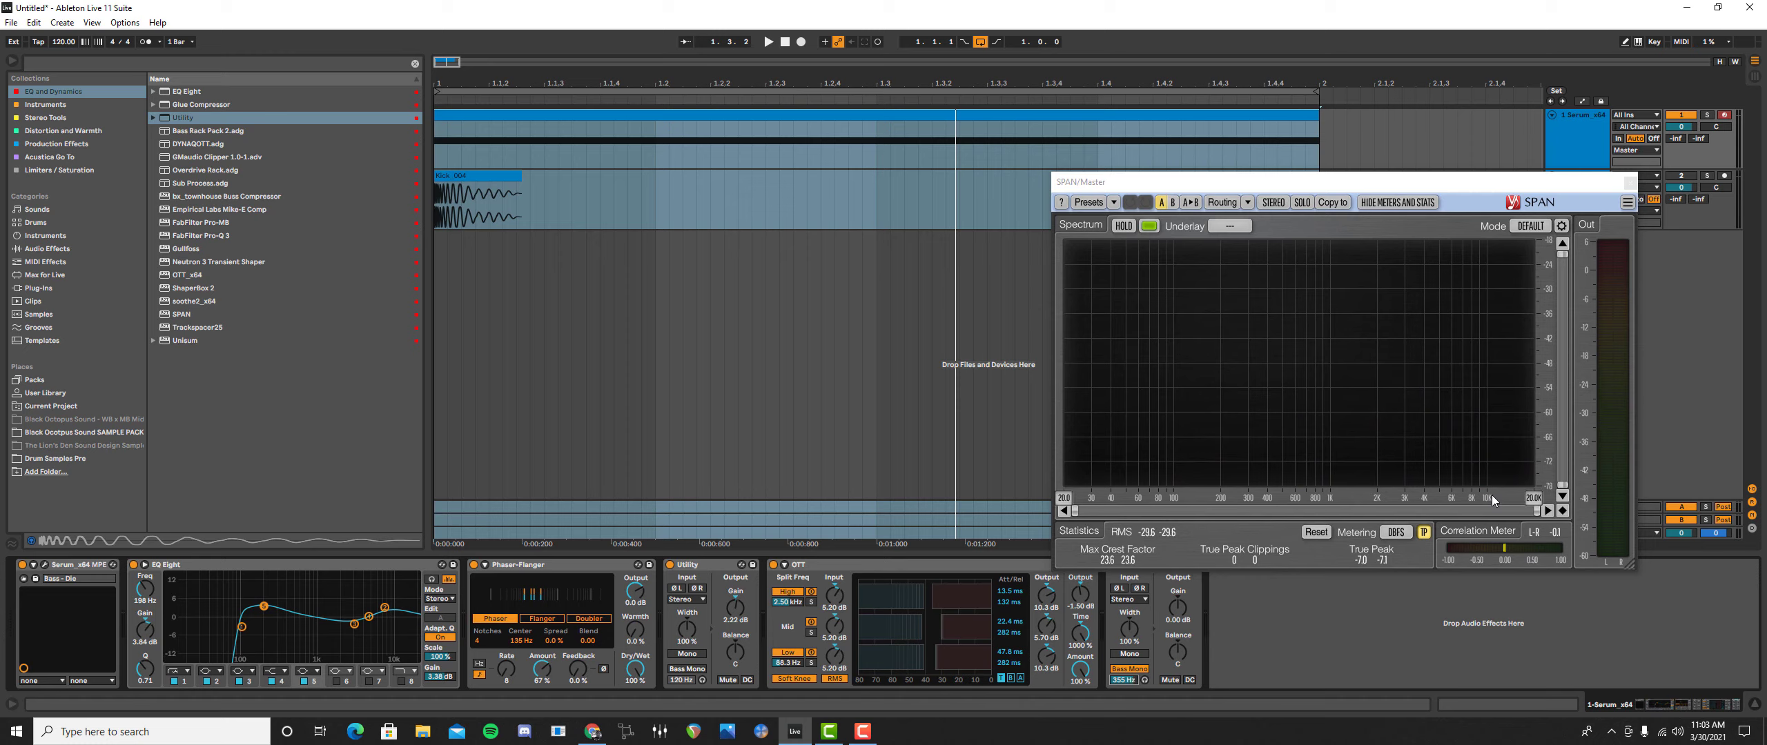
- Audition the looped bass through the second Utility and check its level and spectrum in SPAN
{"action": "key", "text": "space"}
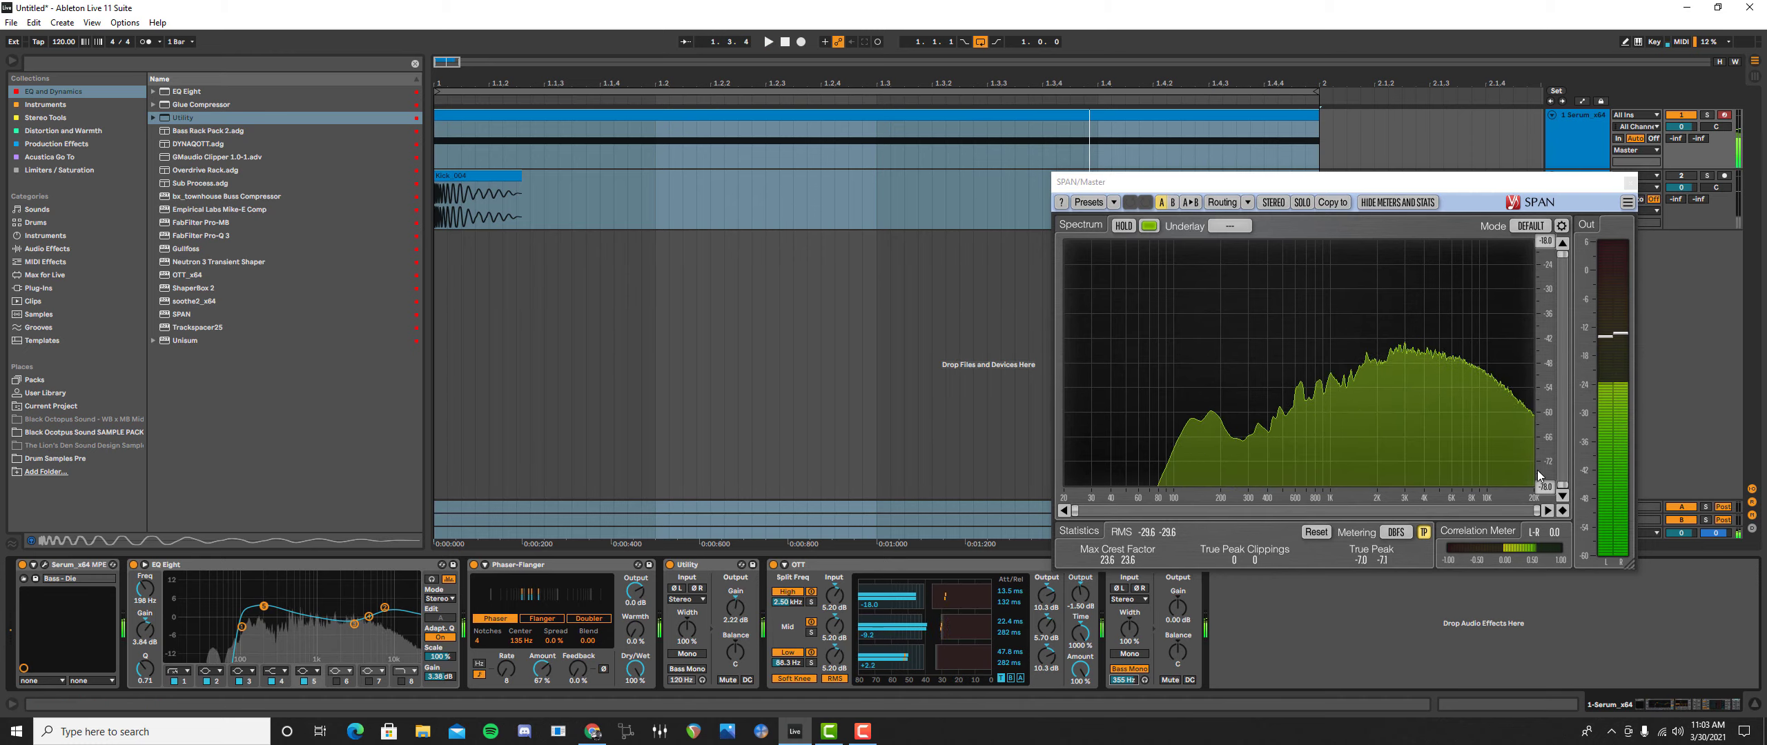
{"action": "left_click_drag", "start_coordinate": [1177, 611], "coordinate": [1176, 611]}
{"action": "key", "text": "space"}
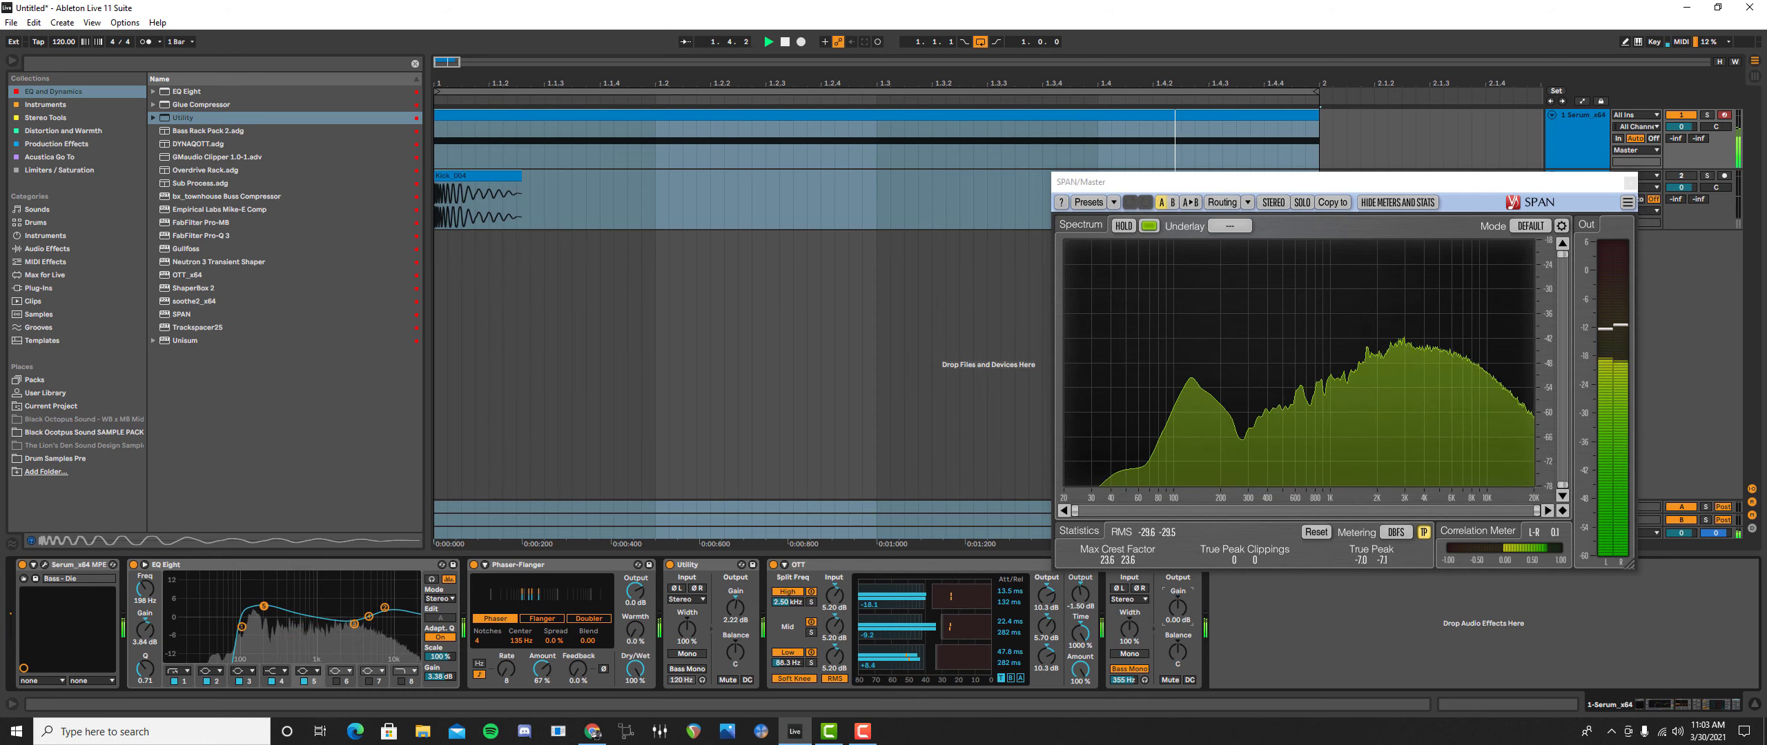
{"action": "key", "text": "space"}
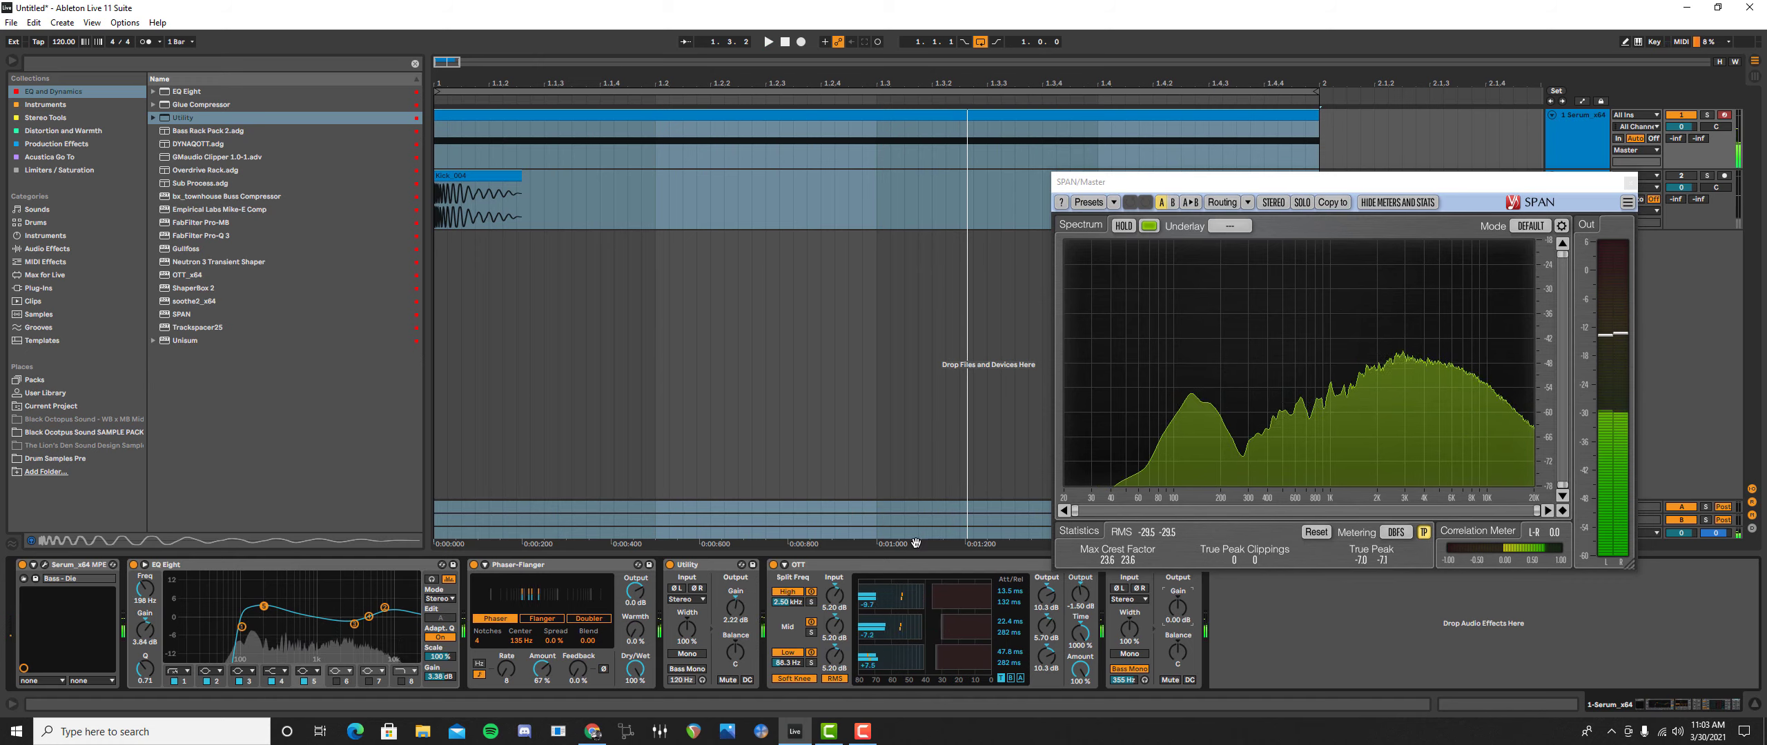
- Select all effects from EQ Eight to the second Utility and switch them off and on during playback to compare the bass
{"action": "left_click", "coordinate": [264, 566]}
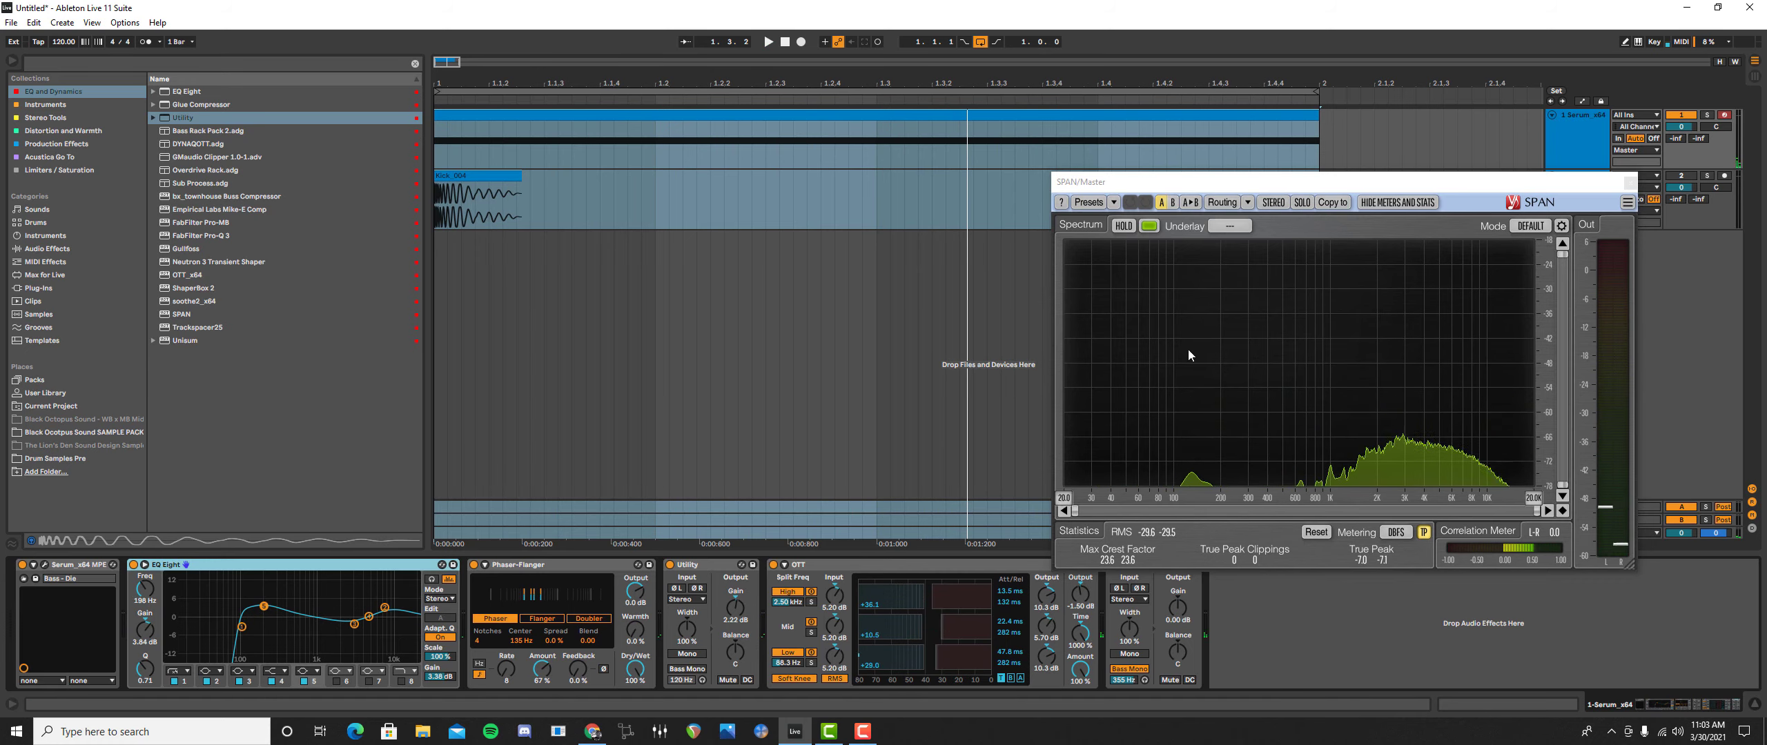
{"action": "left_click_drag", "start_coordinate": [1203, 181], "coordinate": [1186, 113]}
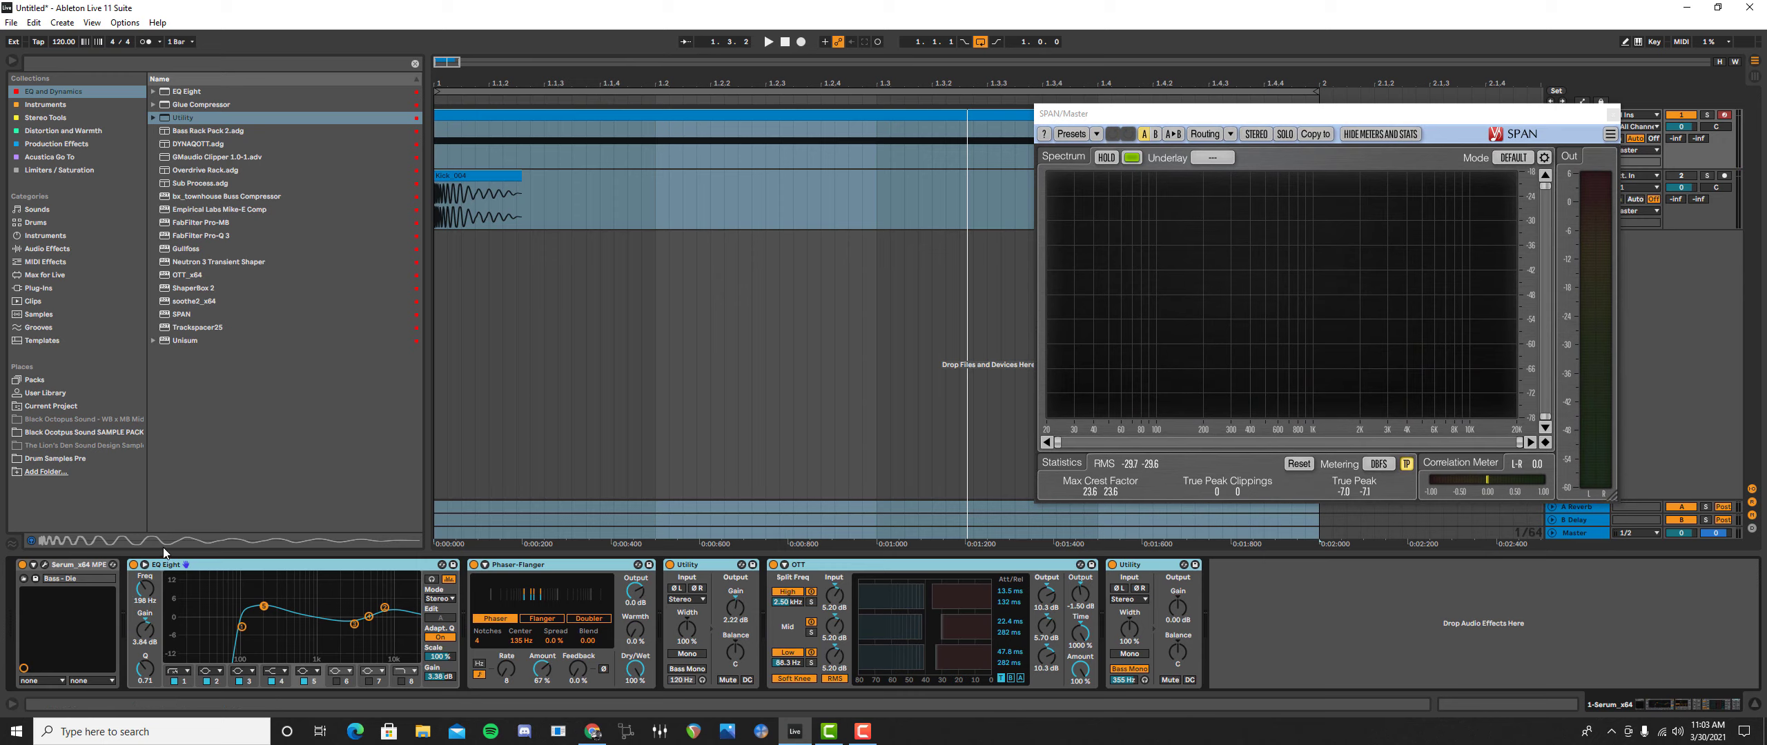
{"action": "key", "text": "space"}
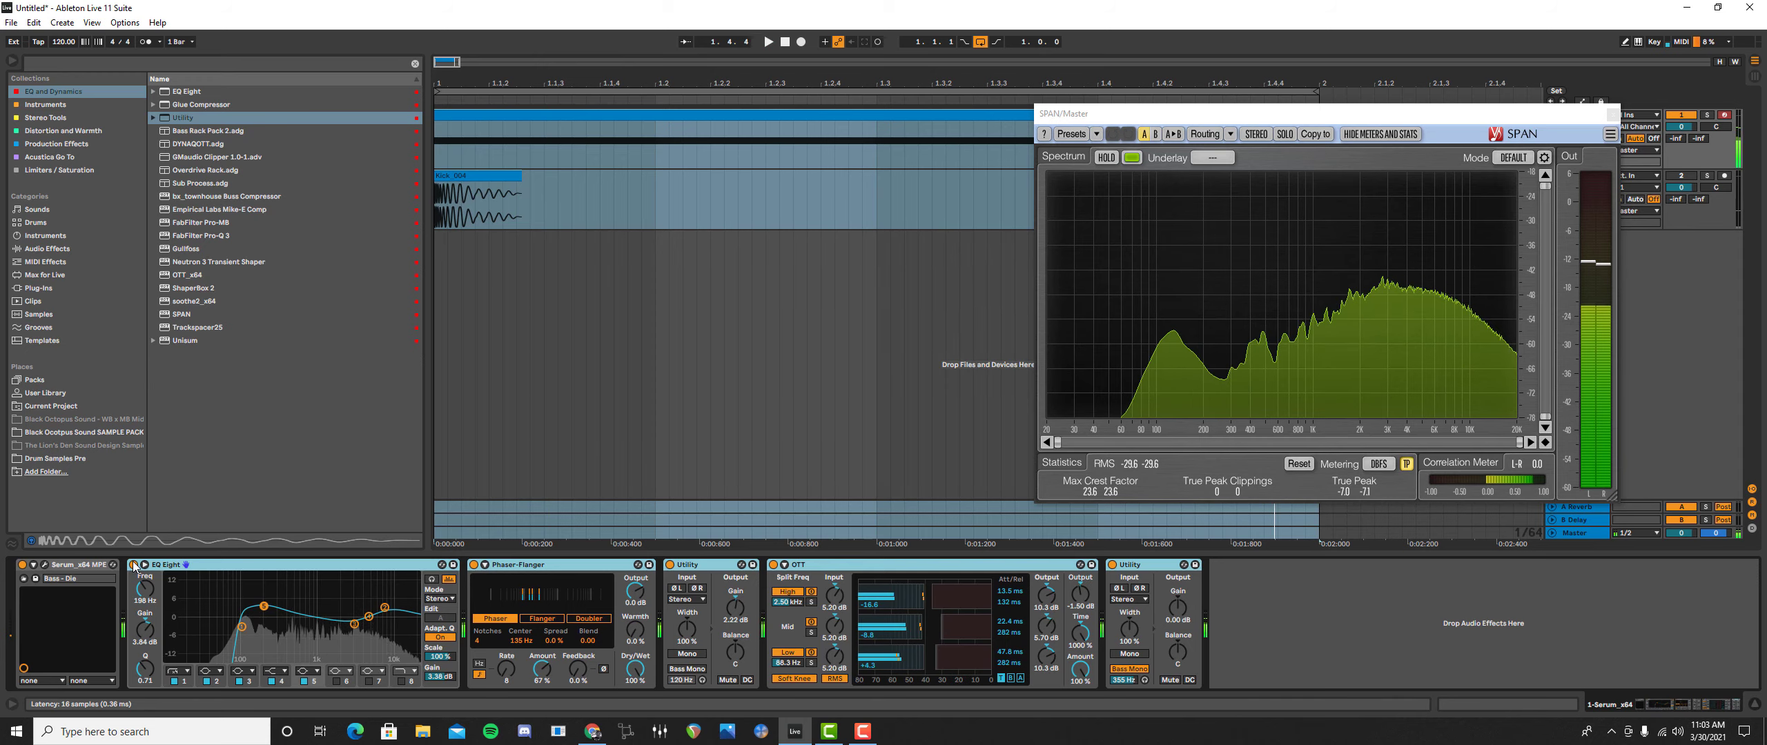
{"action": "left_click", "coordinate": [133, 564]}
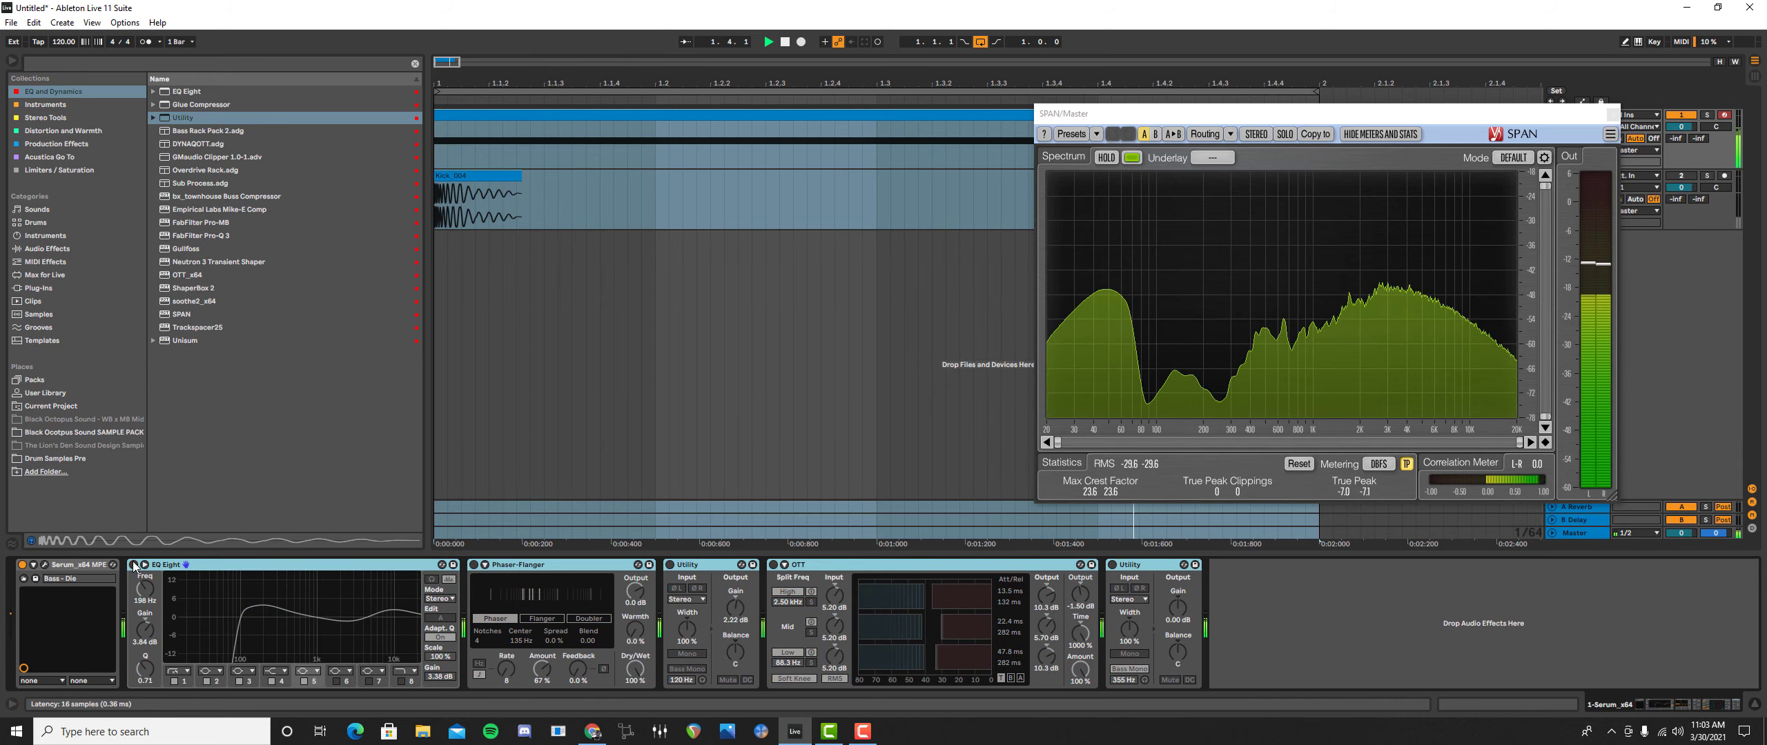
{"action": "left_click", "coordinate": [133, 564]}
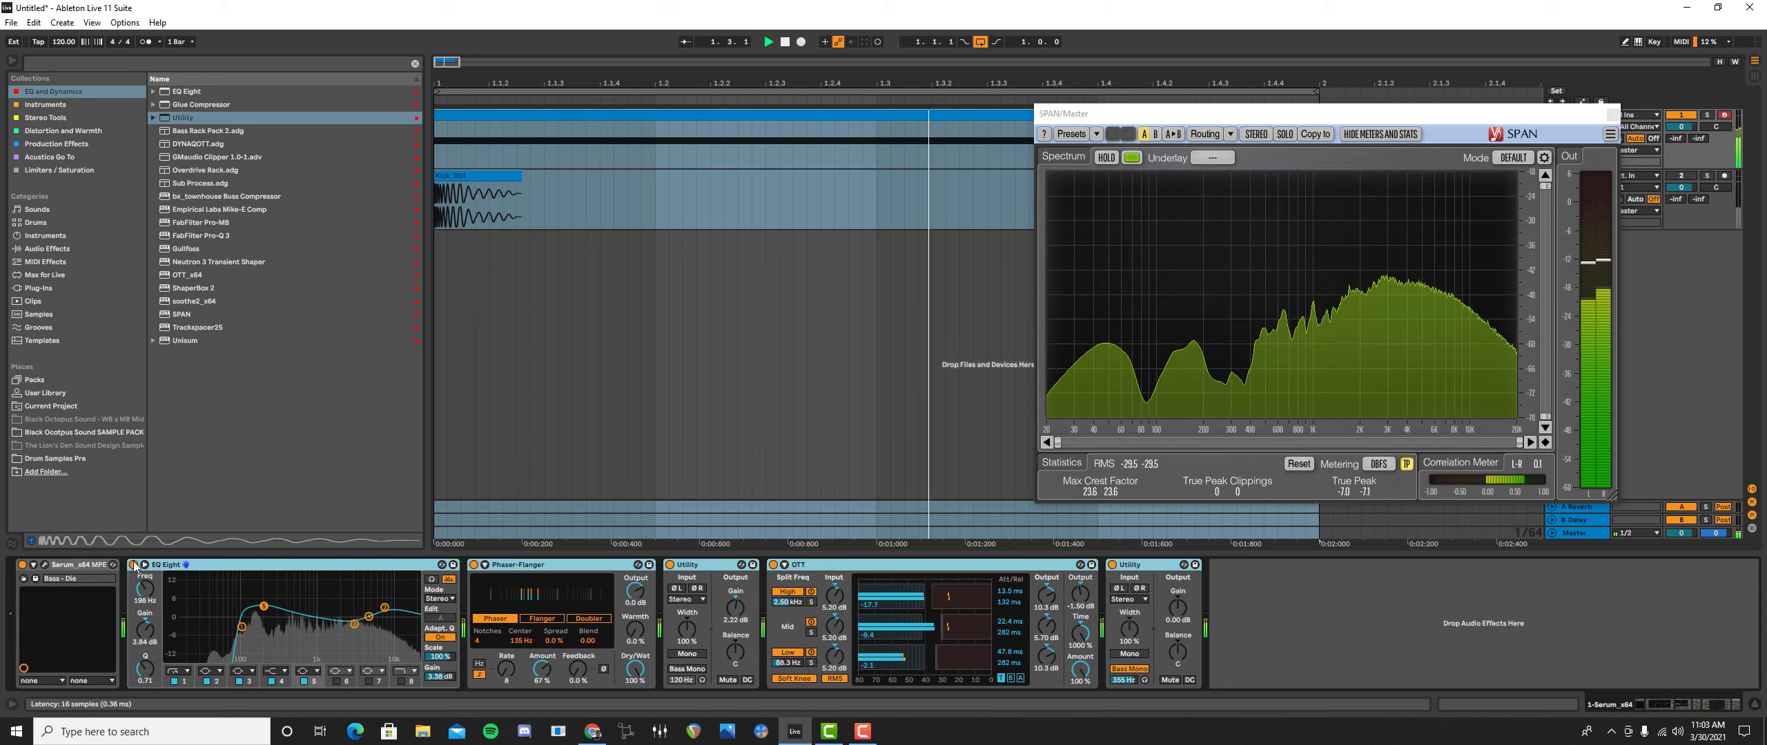
{"action": "left_click", "coordinate": [133, 565]}
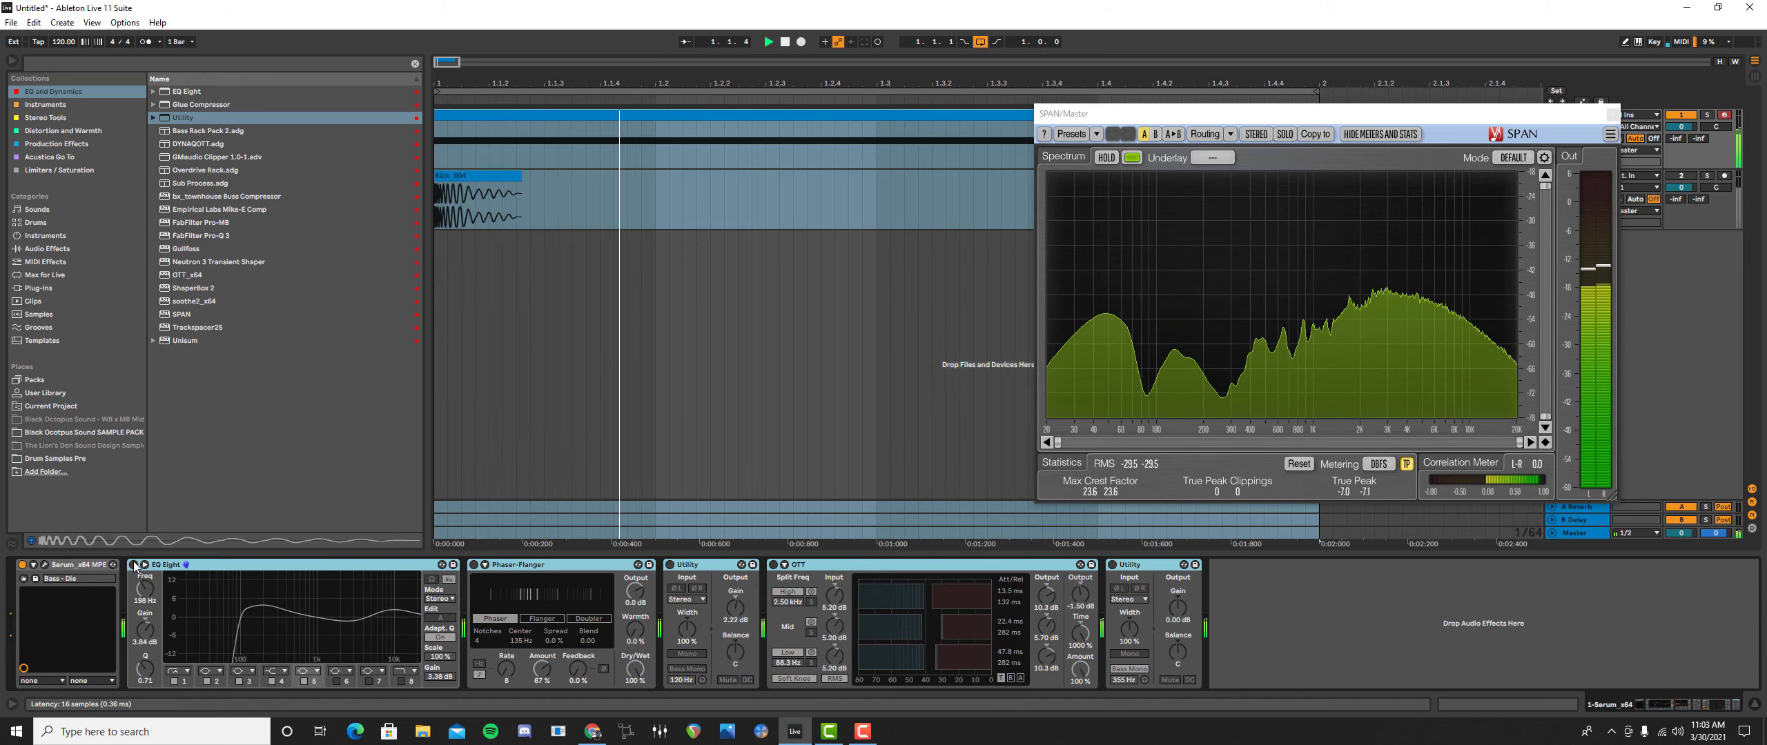
{"action": "left_click", "coordinate": [133, 565]}
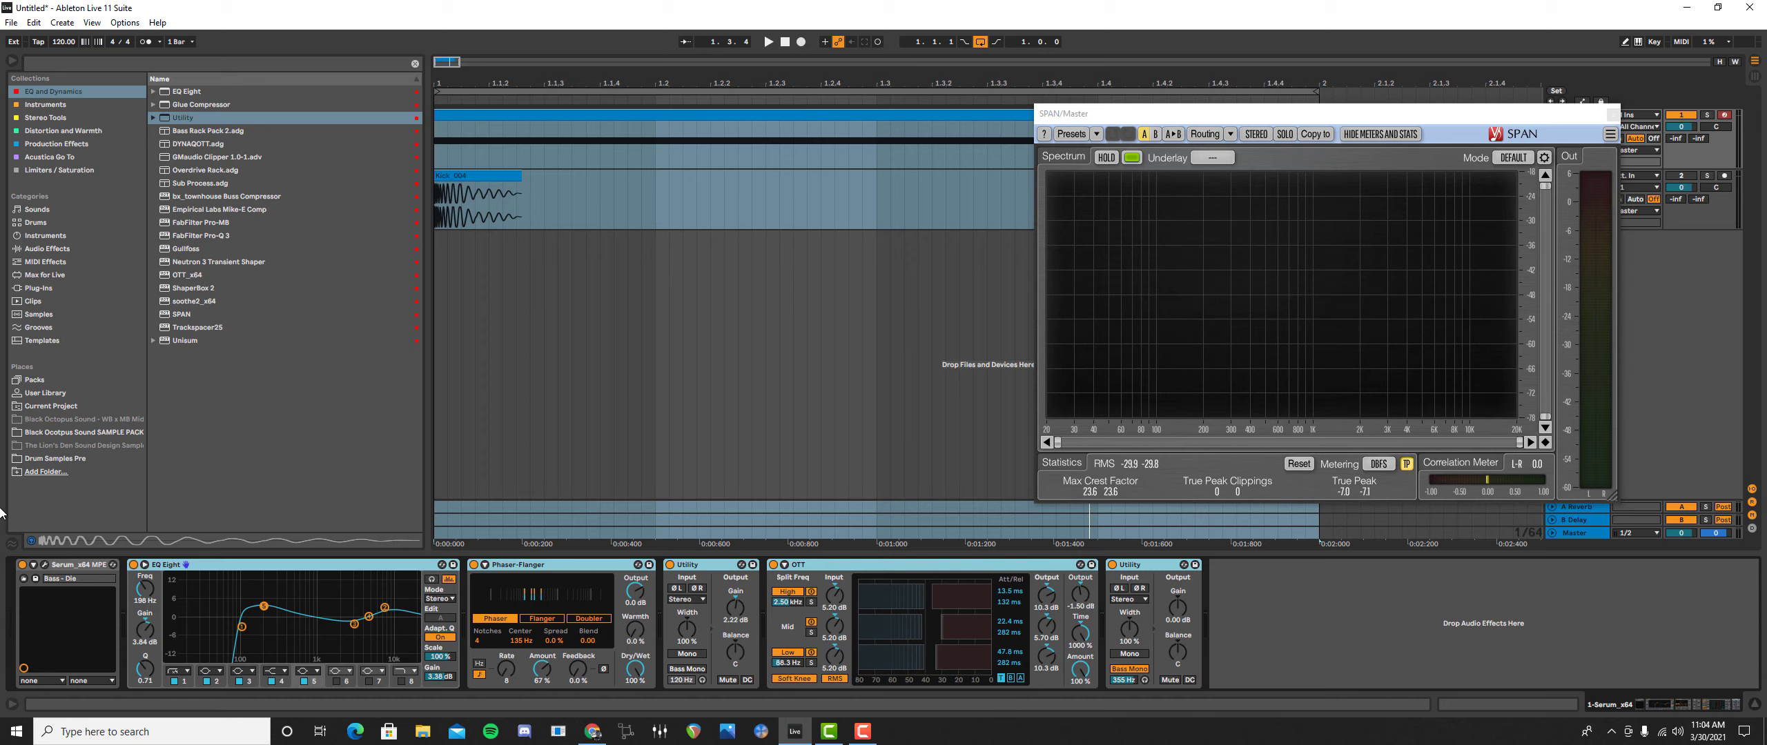
- Add a Saturator from the Distortion and Warmth collection after the second Utility
{"action": "left_click", "coordinate": [31, 105]}
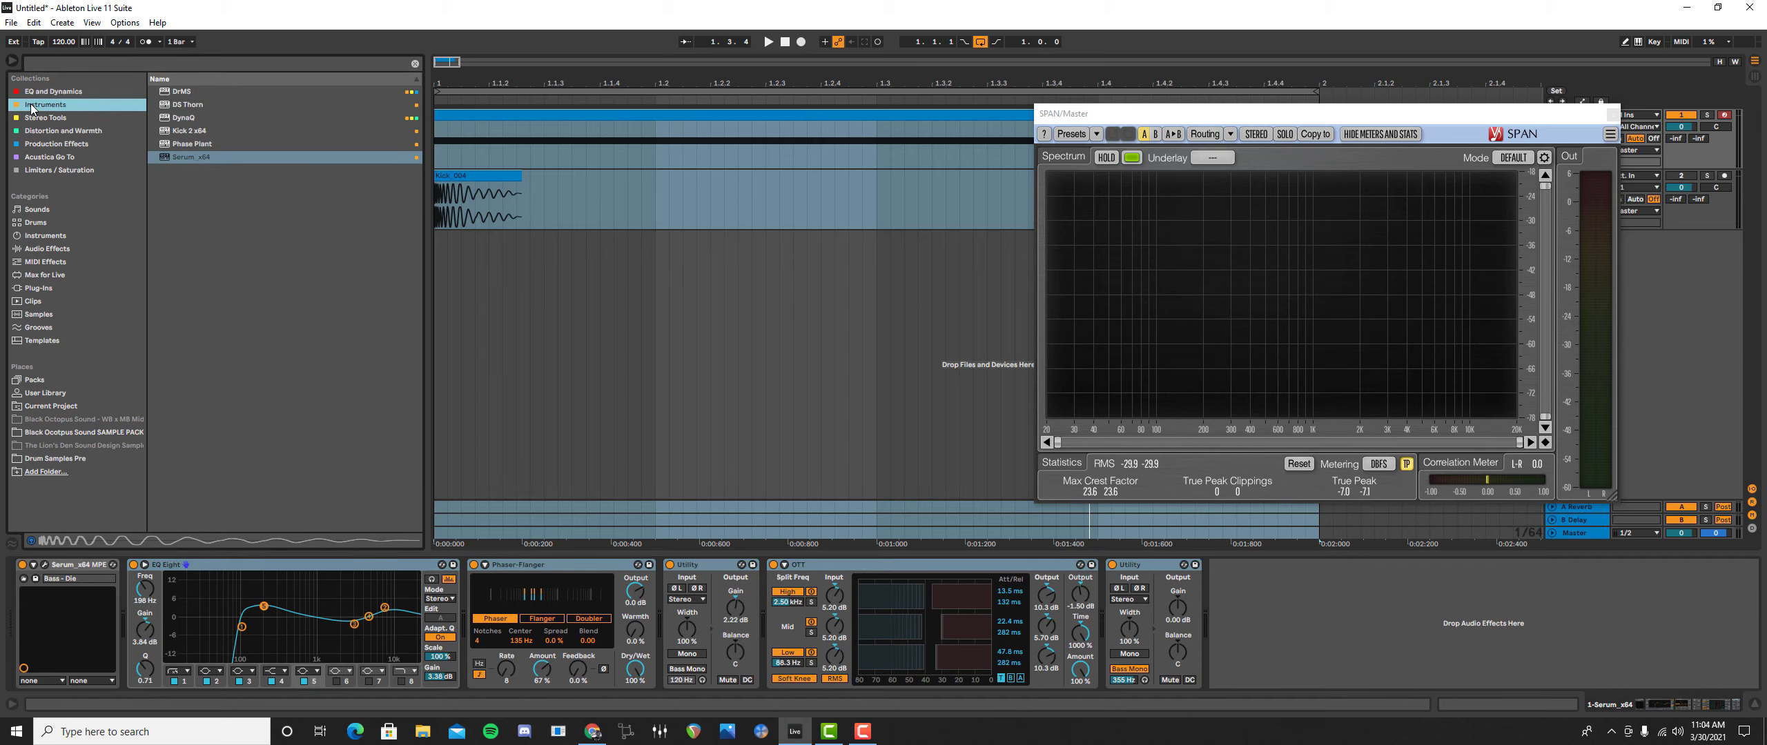
{"action": "left_click", "coordinate": [86, 130]}
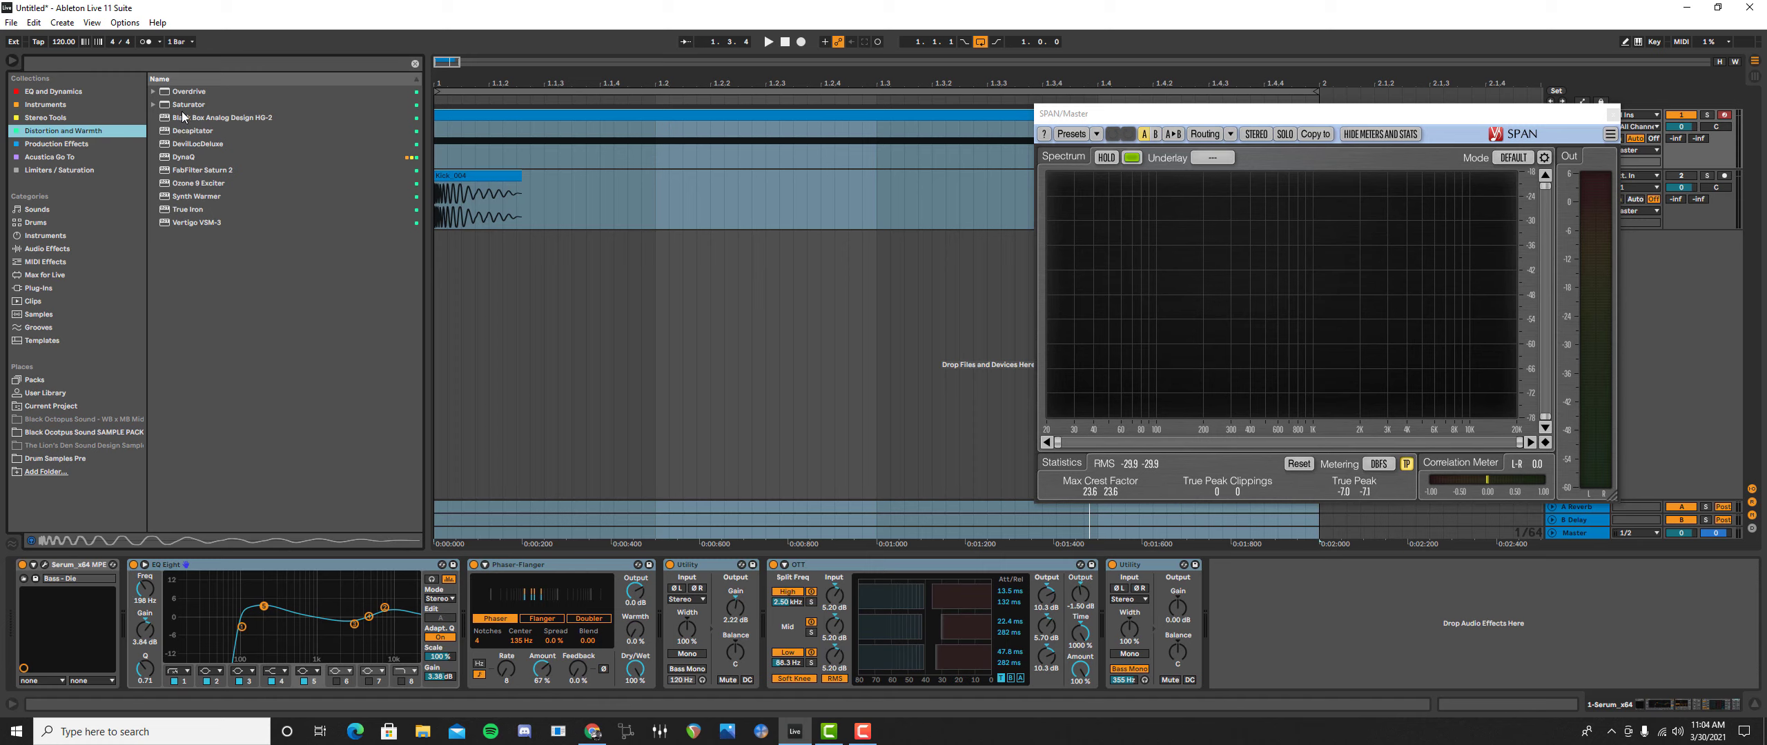
{"action": "mouse_move", "coordinate": [189, 104]}
{"action": "left_mouse_down"}
{"action": "mouse_move", "coordinate": [1213, 448]}
{"action": "mouse_move", "coordinate": [1315, 646]}
{"action": "left_mouse_up"}
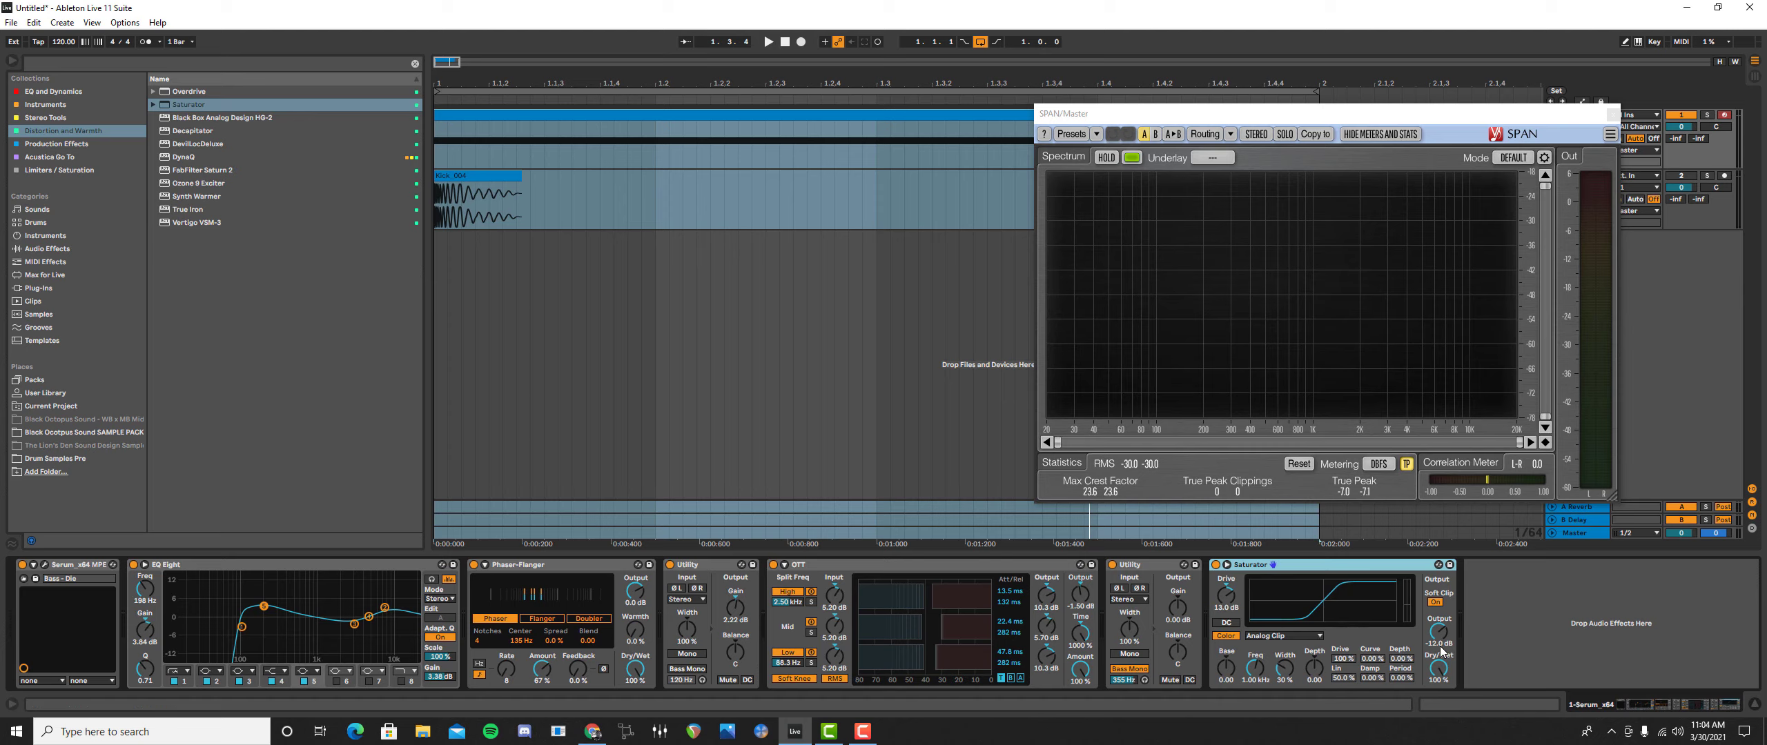
- Try the Saturator's DC filter and set its drive to 13 dB
{"action": "left_click", "coordinate": [1230, 598]}
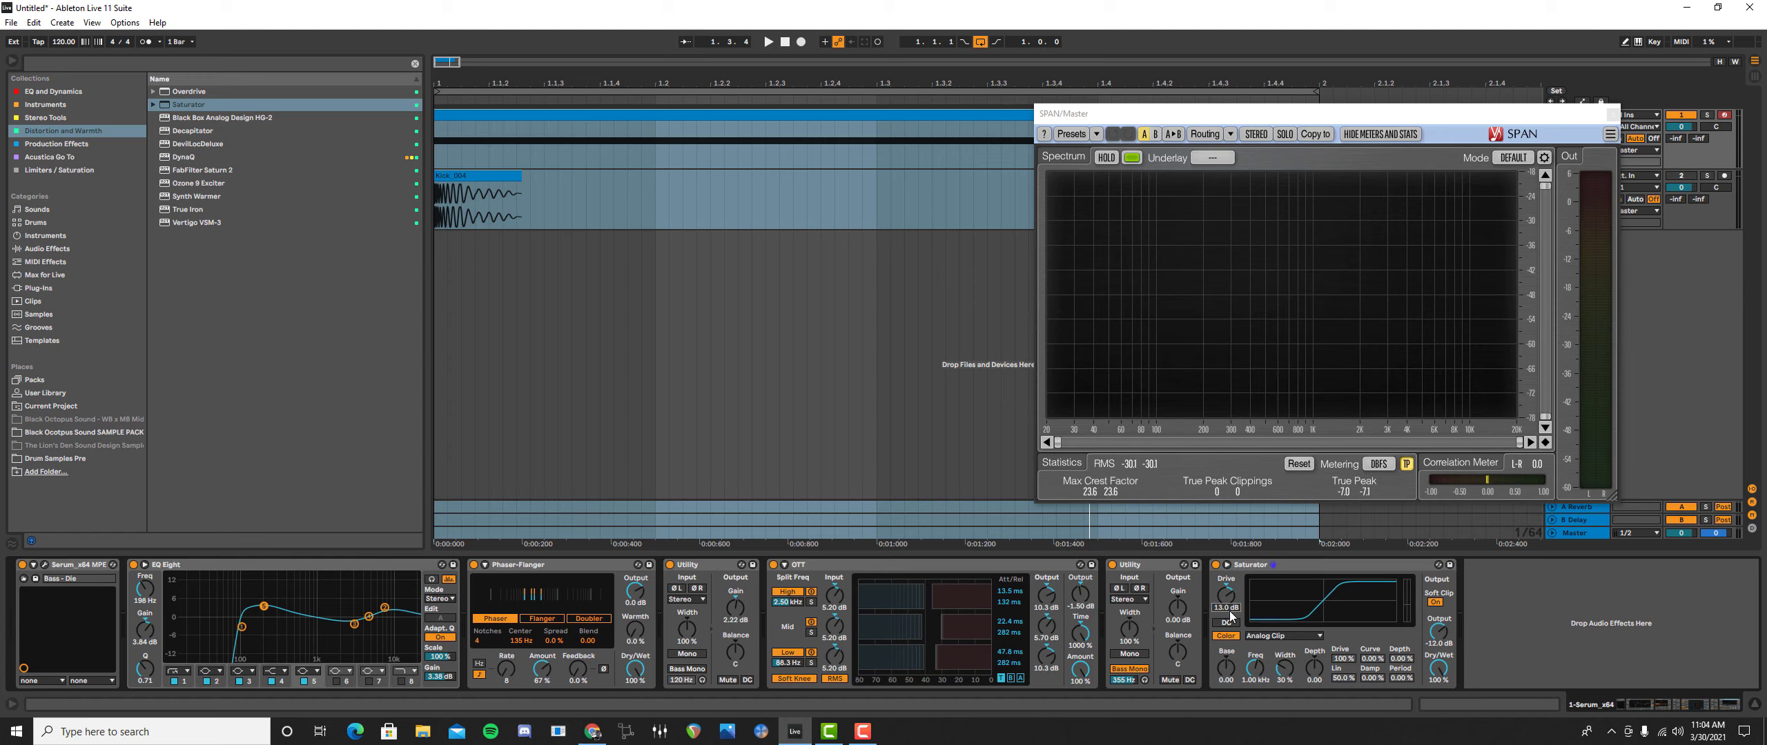
{"action": "type", "text": "12"}
{"action": "key", "text": "Return"}
{"action": "left_click", "coordinate": [1352, 565]}
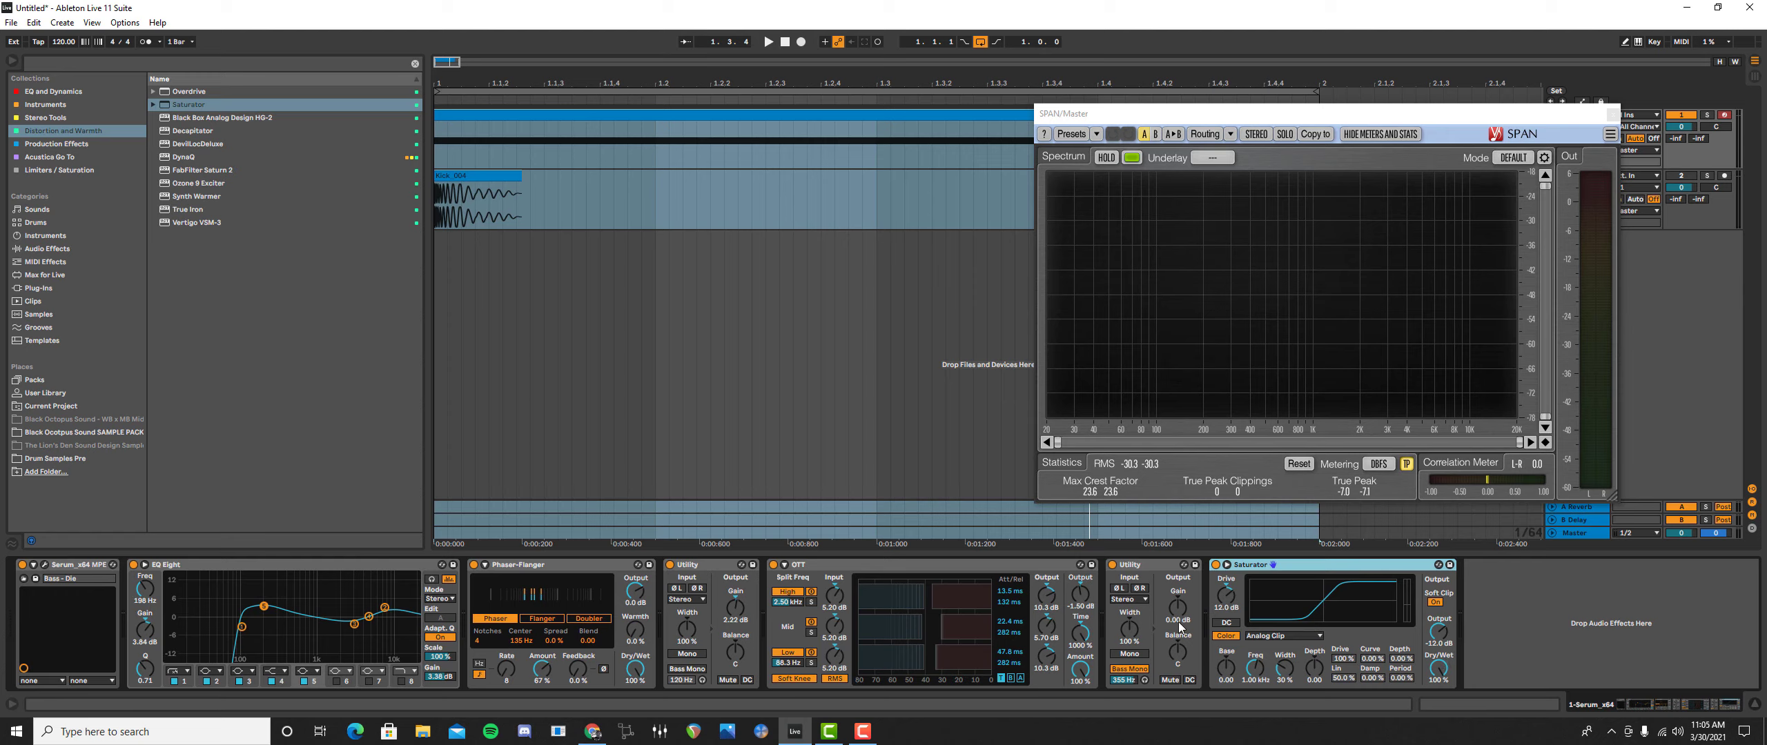
{"action": "left_click", "coordinate": [1228, 623]}
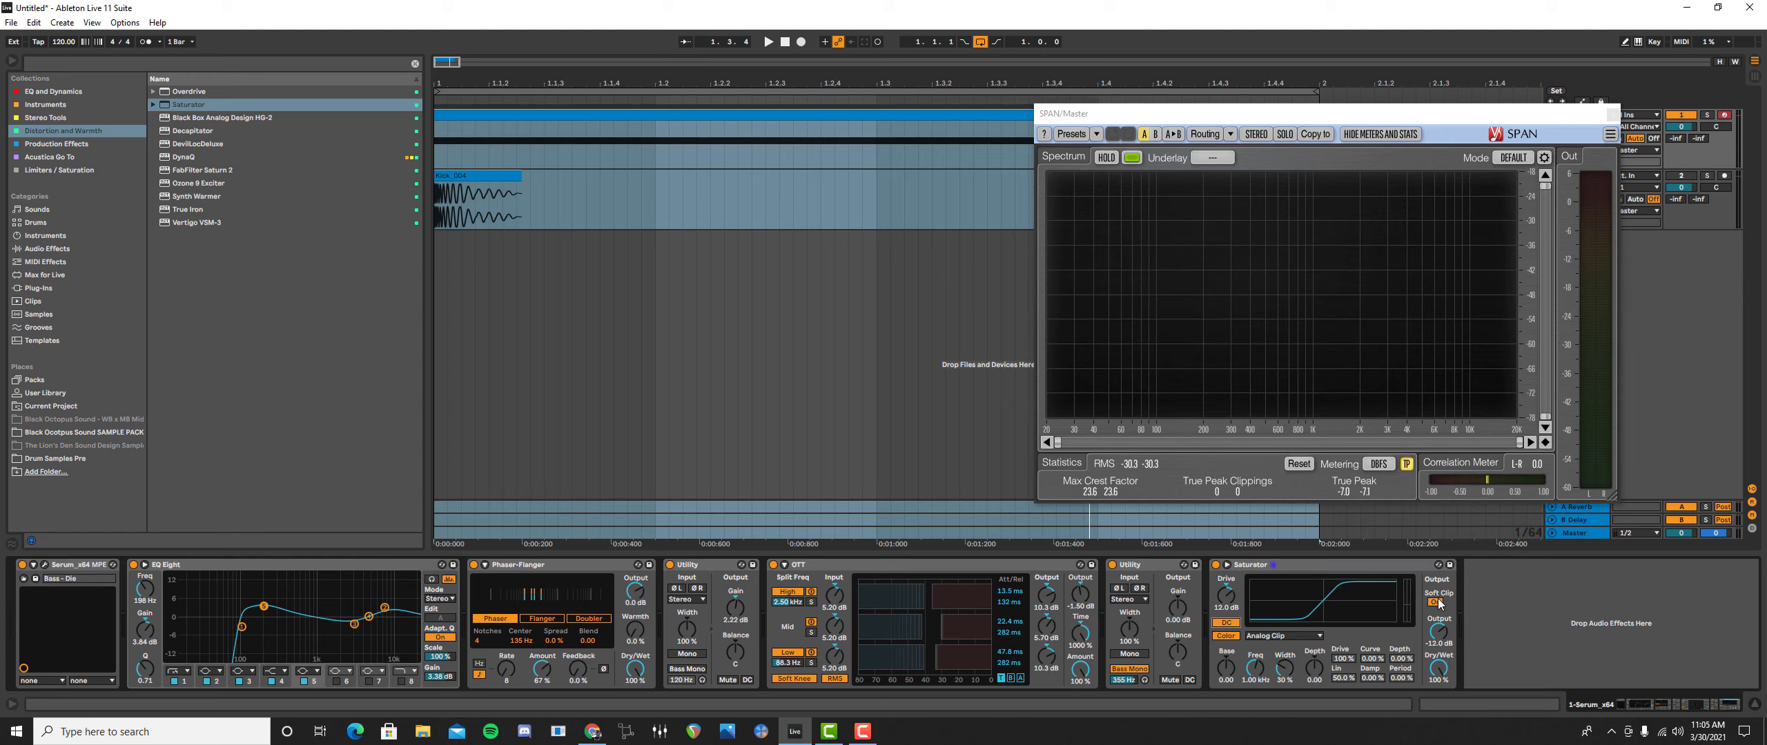
{"action": "left_click", "coordinate": [1227, 624]}
{"action": "left_click", "coordinate": [1226, 607]}
{"action": "type", "text": "13"}
{"action": "key", "text": "Return"}
- Raise the Saturator's output to about -11.1 dB while auditioning the bass
{"action": "key", "text": "space"}
{"action": "key", "text": "space"}
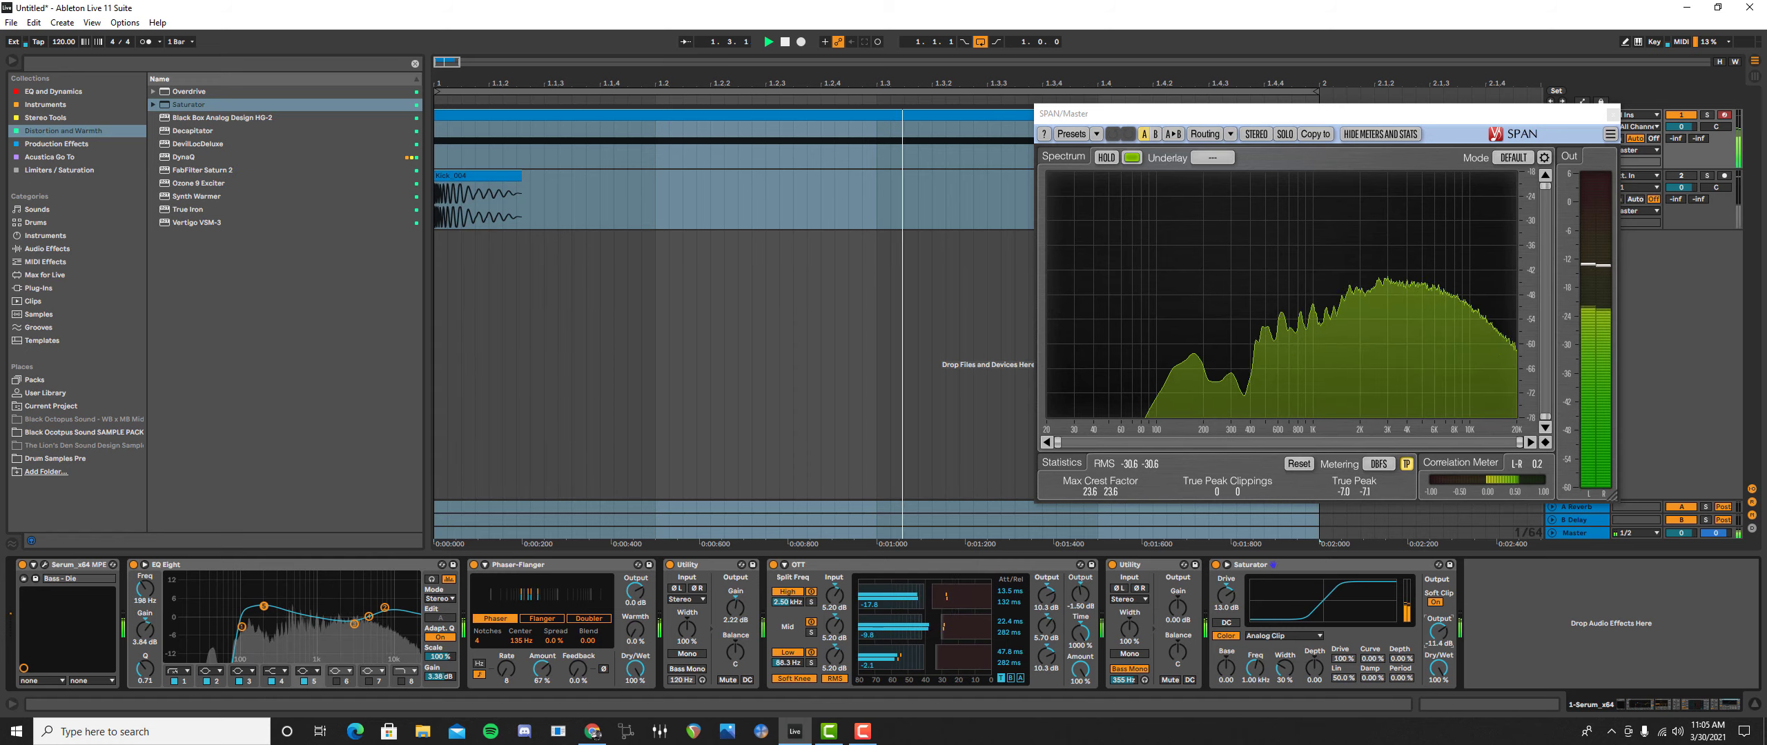
{"action": "left_click_drag", "start_coordinate": [1440, 636], "coordinate": [1441, 631]}
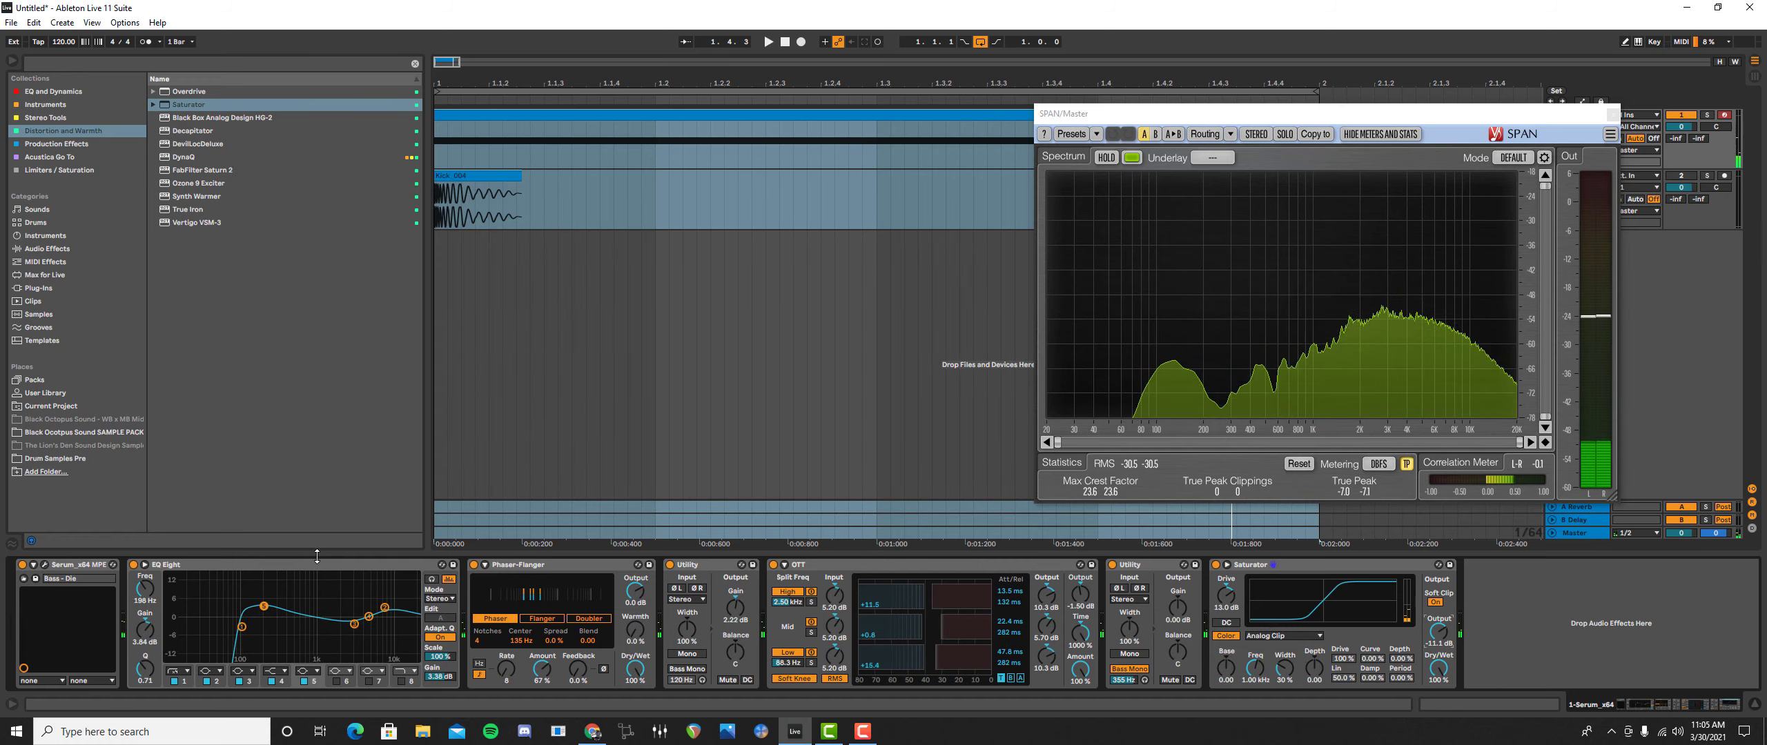
- Bypass the Saturator and play the bass to compare its level and spectrum without saturation
{"action": "left_click", "coordinate": [1222, 566]}
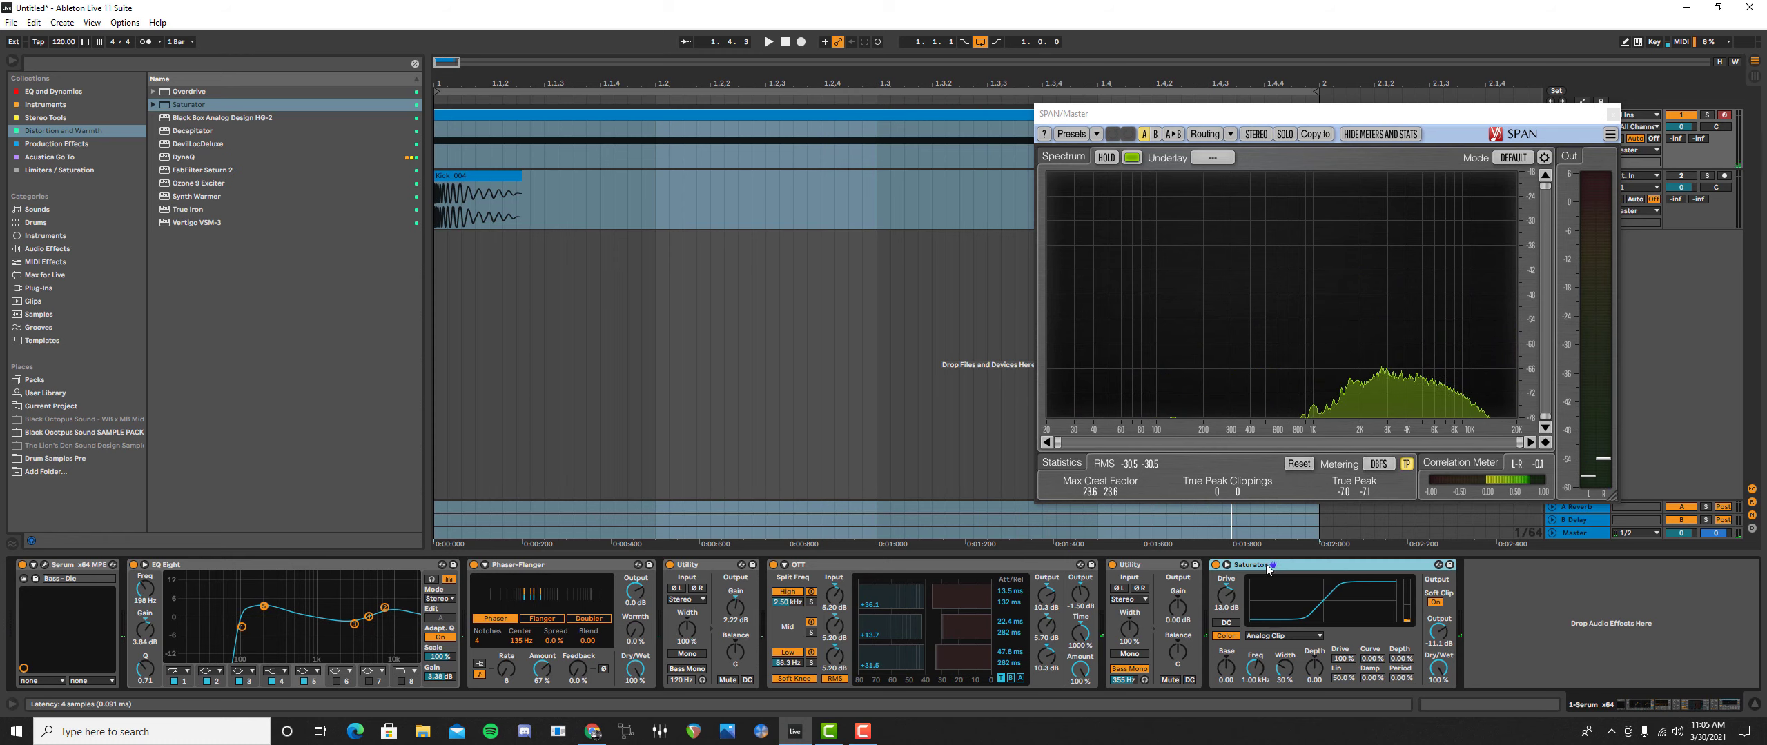
{"action": "left_click", "coordinate": [1216, 565]}
{"action": "key", "text": "space"}
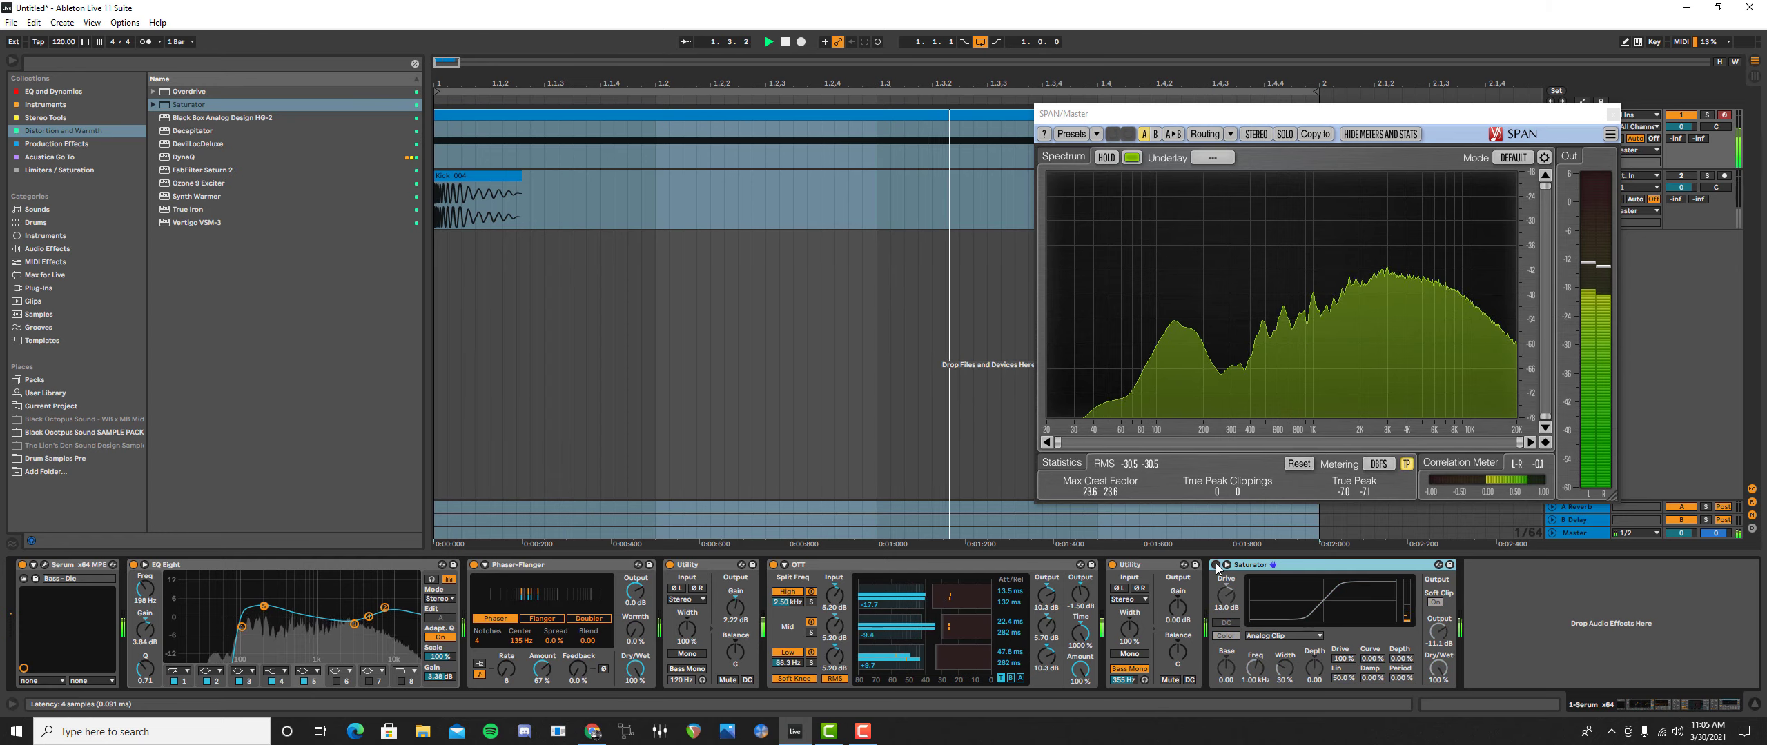
- Turn the bass track's Saturator back on and close the SPAN window
{"action": "left_click", "coordinate": [1215, 564]}
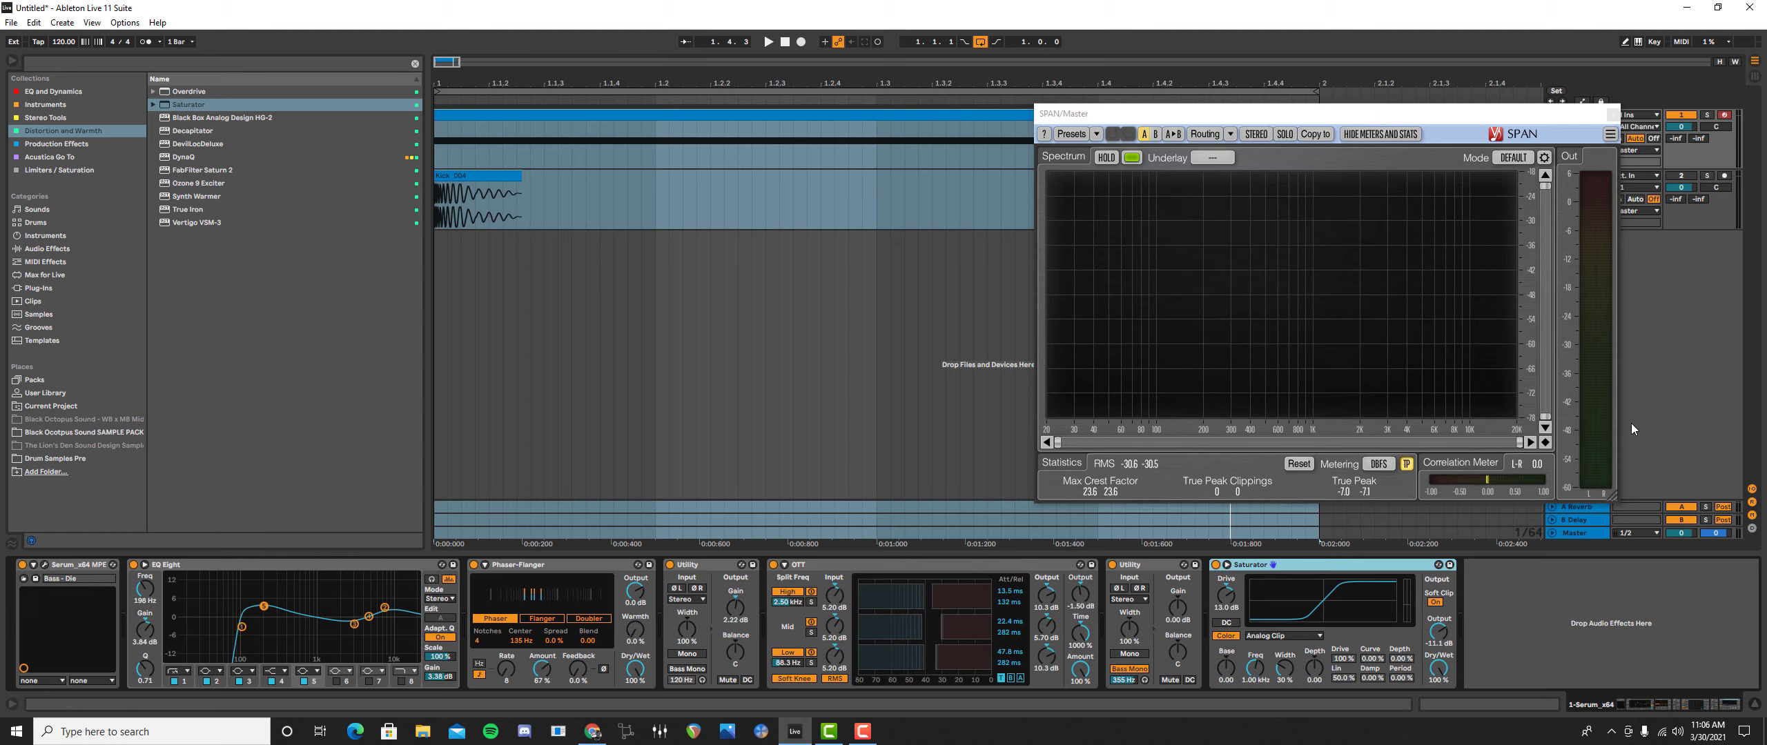
{"action": "left_click", "coordinate": [1613, 114]}
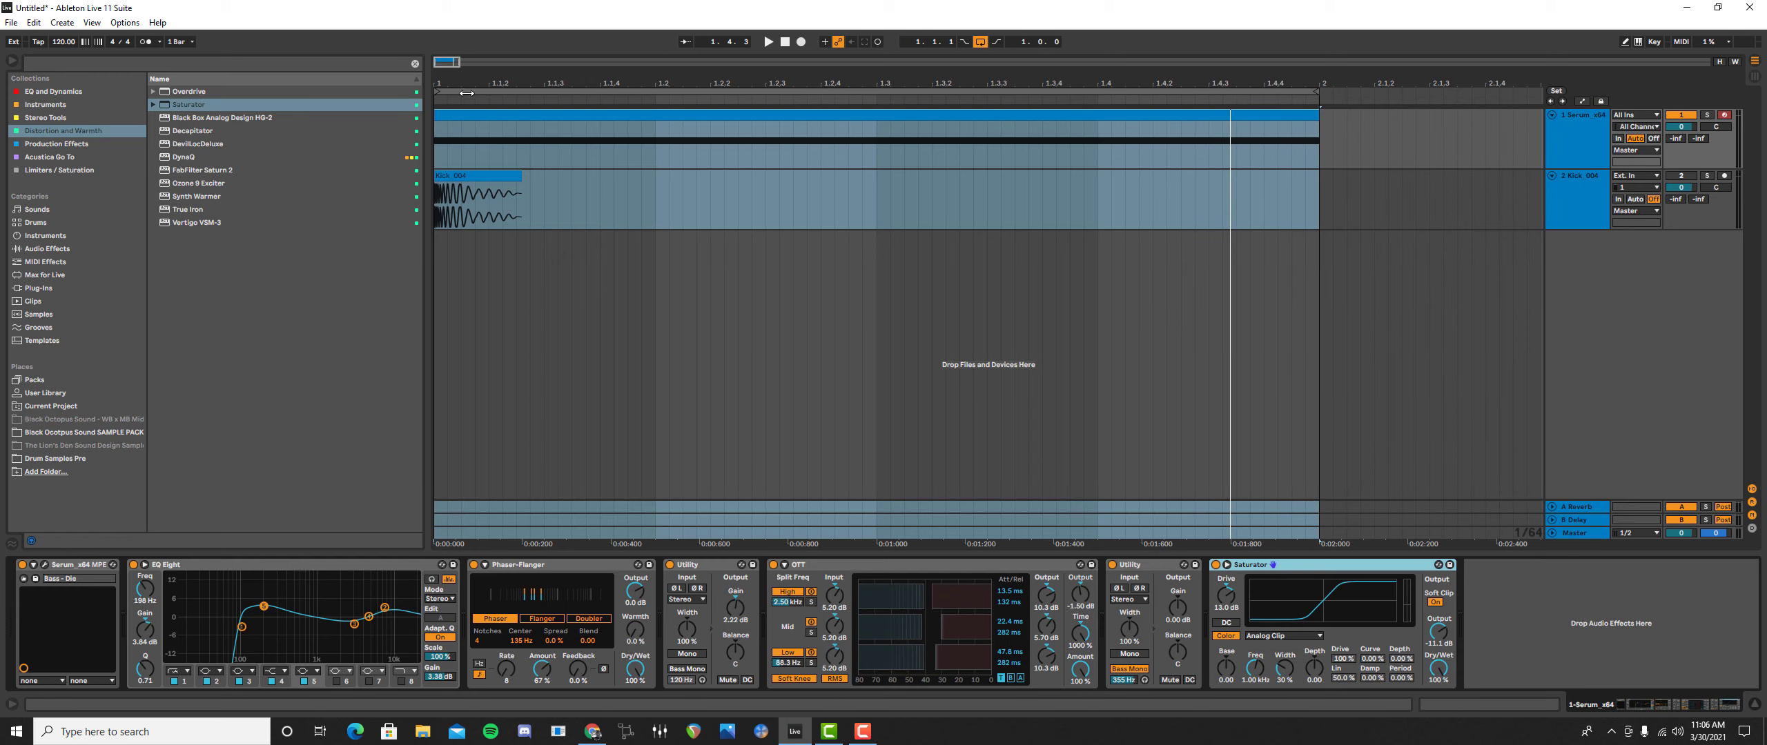
- Switch the kick track on and mute the Serum bass track so only the kick sounds
{"action": "left_click_drag", "start_coordinate": [463, 84], "coordinate": [463, 67]}
{"action": "left_click", "coordinate": [461, 175]}
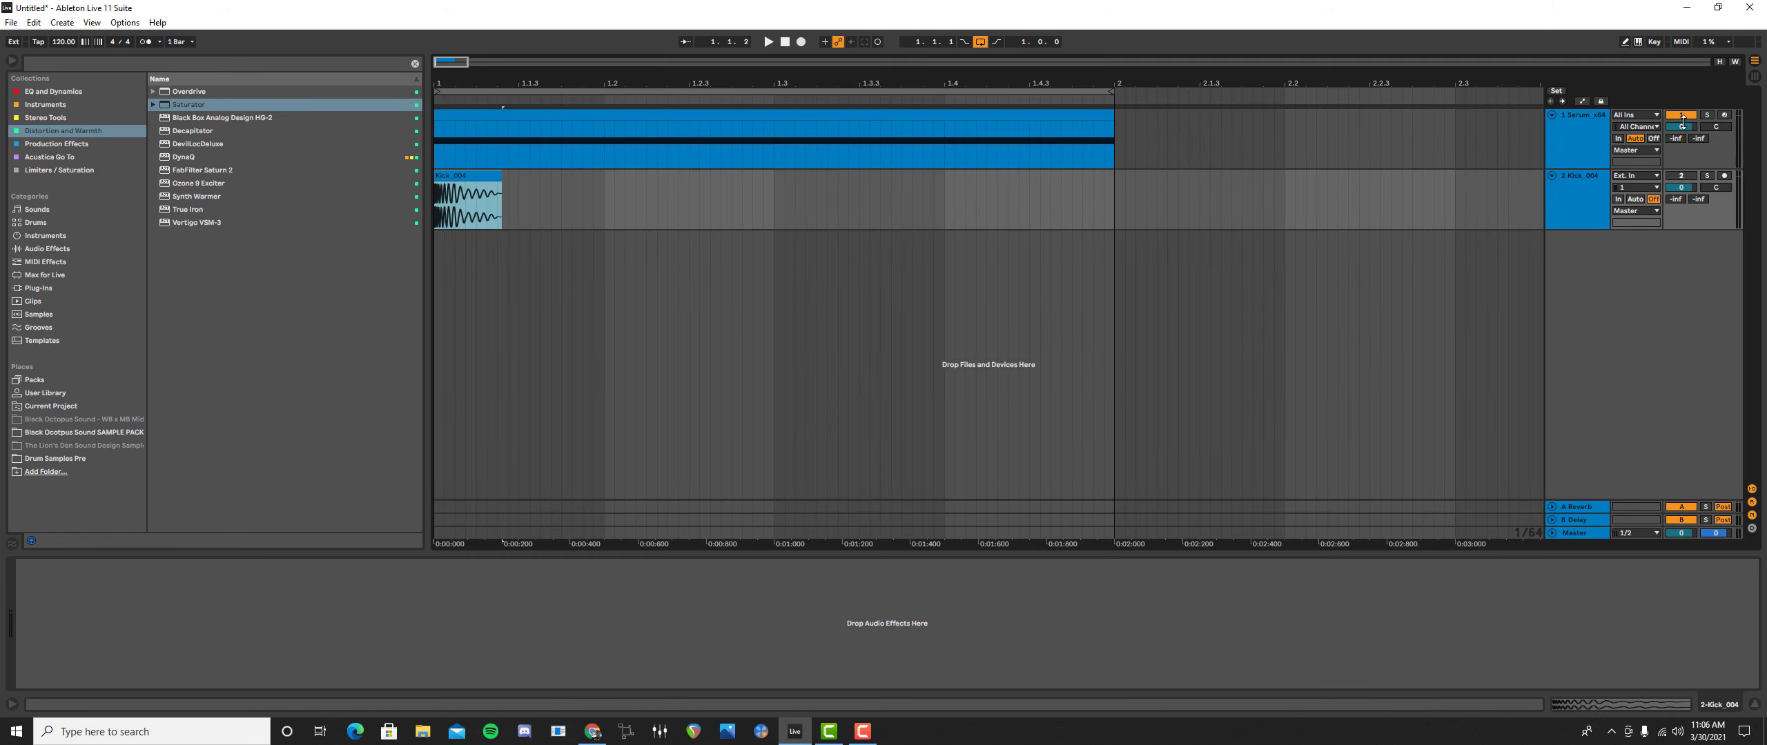
{"action": "left_click", "coordinate": [1680, 184]}
{"action": "left_click", "coordinate": [1679, 176]}
{"action": "left_click", "coordinate": [1680, 115]}
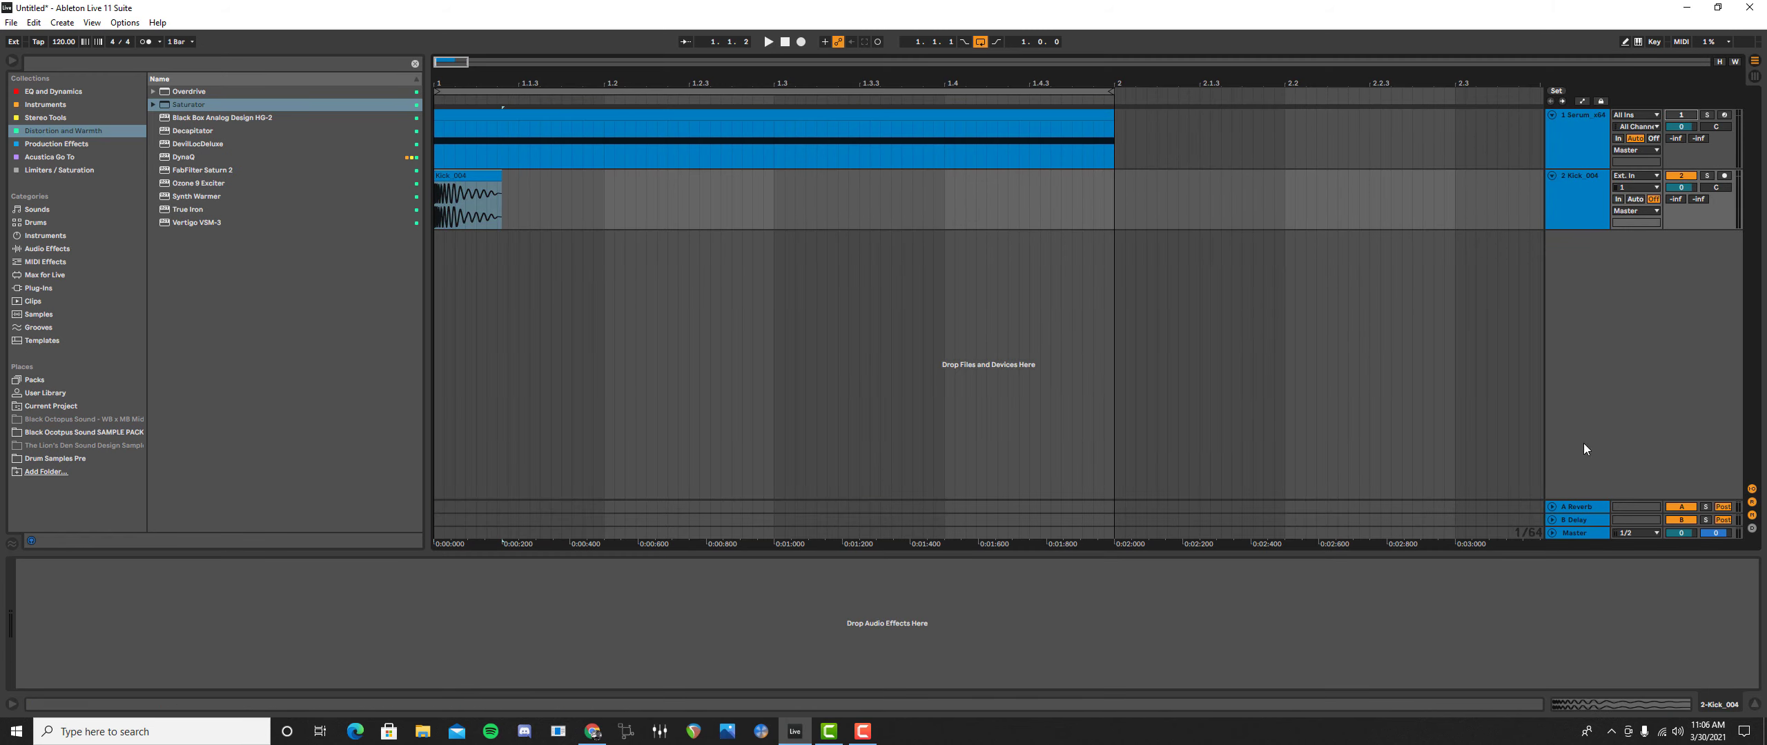
- Open SPAN from the Master track, move it clear of the track controls, and play the kick to check its level
{"action": "left_click", "coordinate": [1578, 536]}
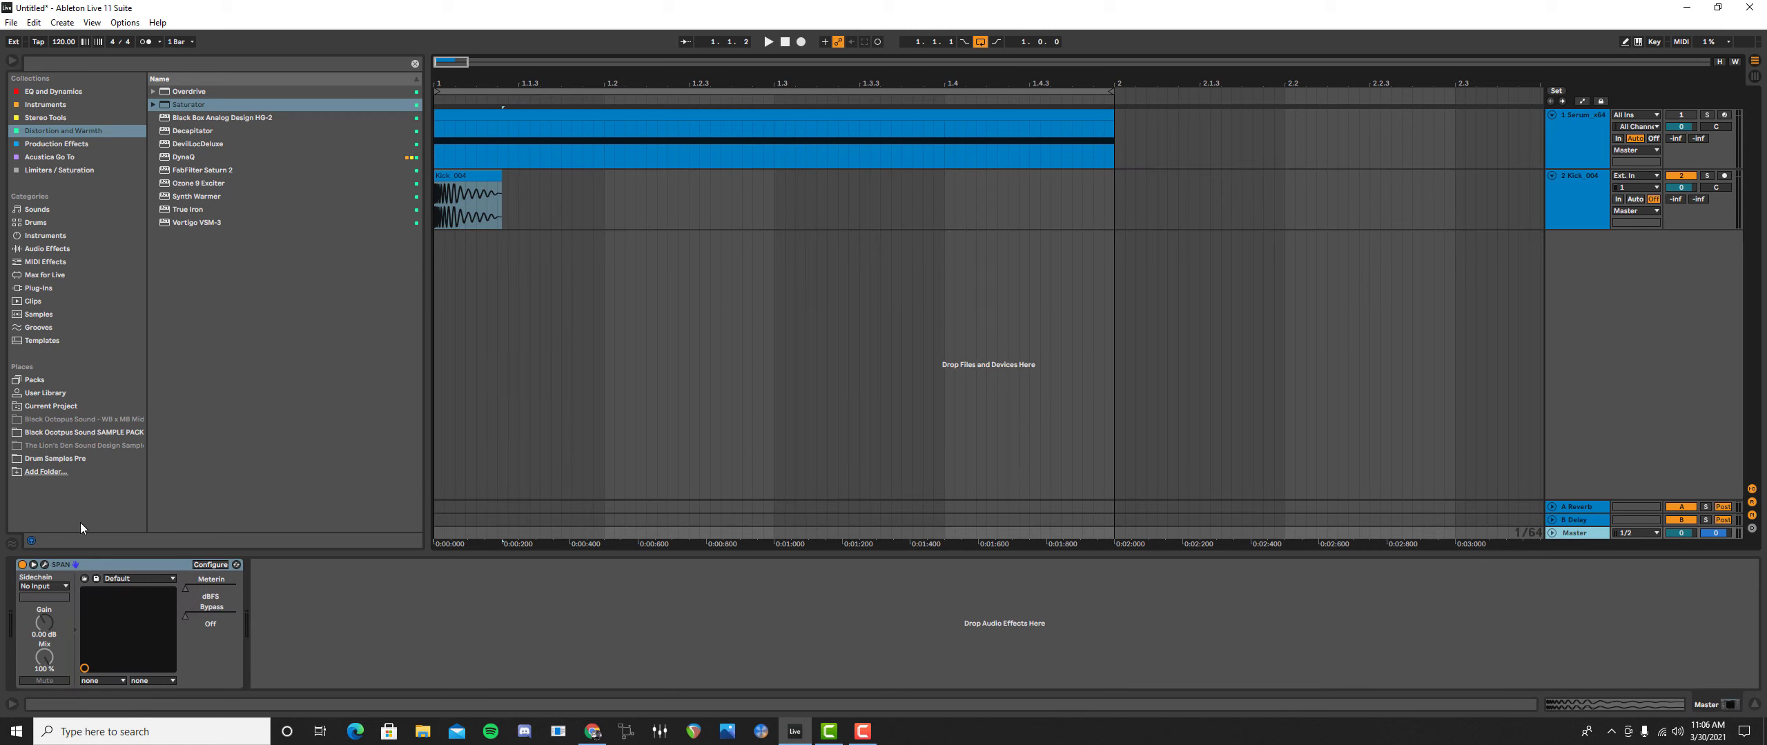
{"action": "left_click", "coordinate": [45, 564]}
{"action": "key", "text": "space"}
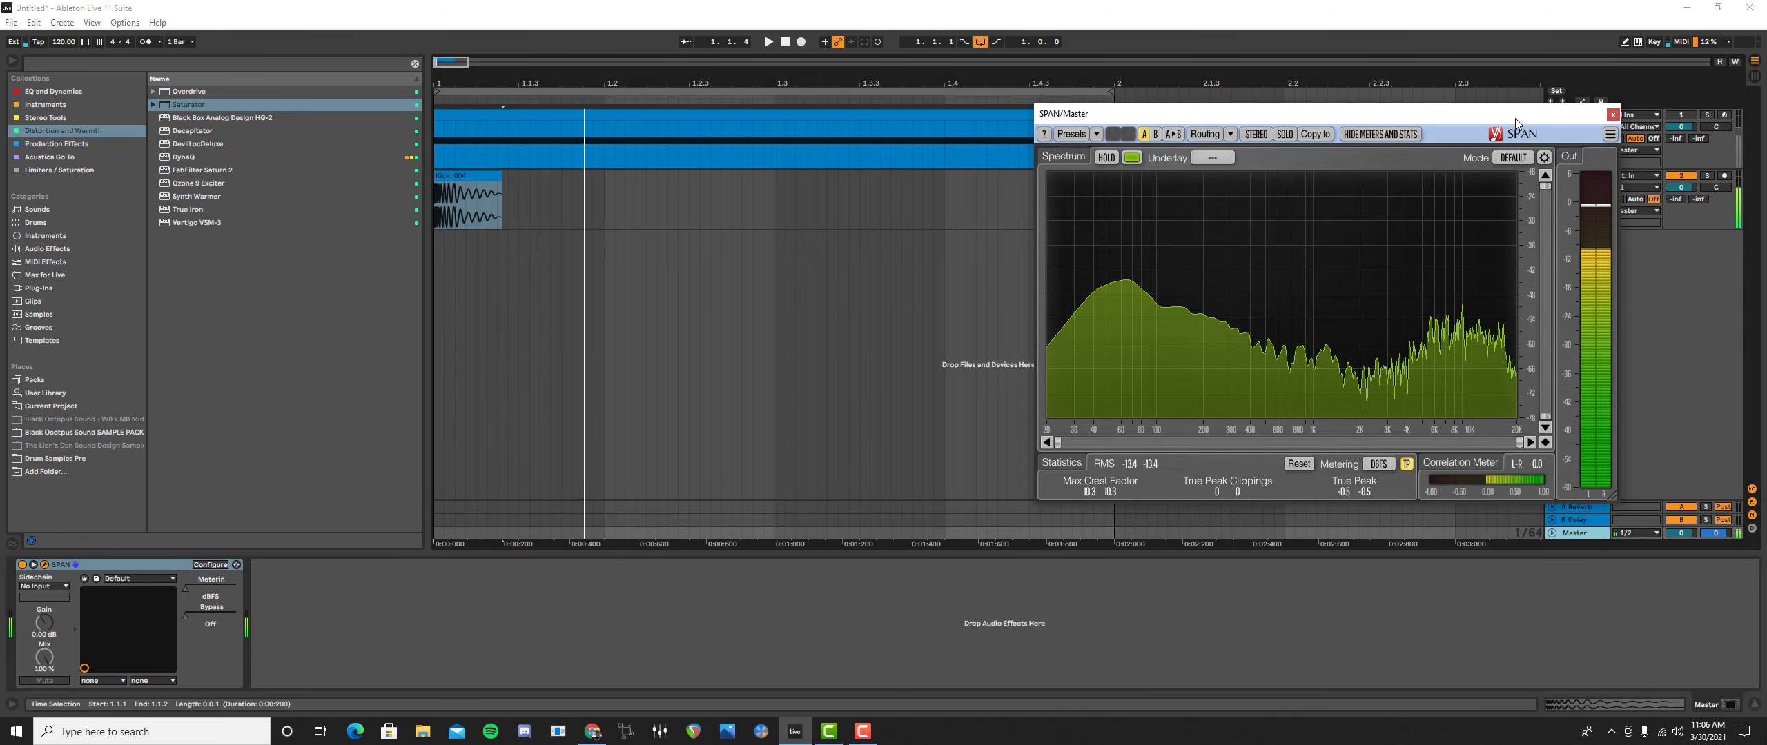
{"action": "left_click_drag", "start_coordinate": [1516, 121], "coordinate": [1430, 122]}
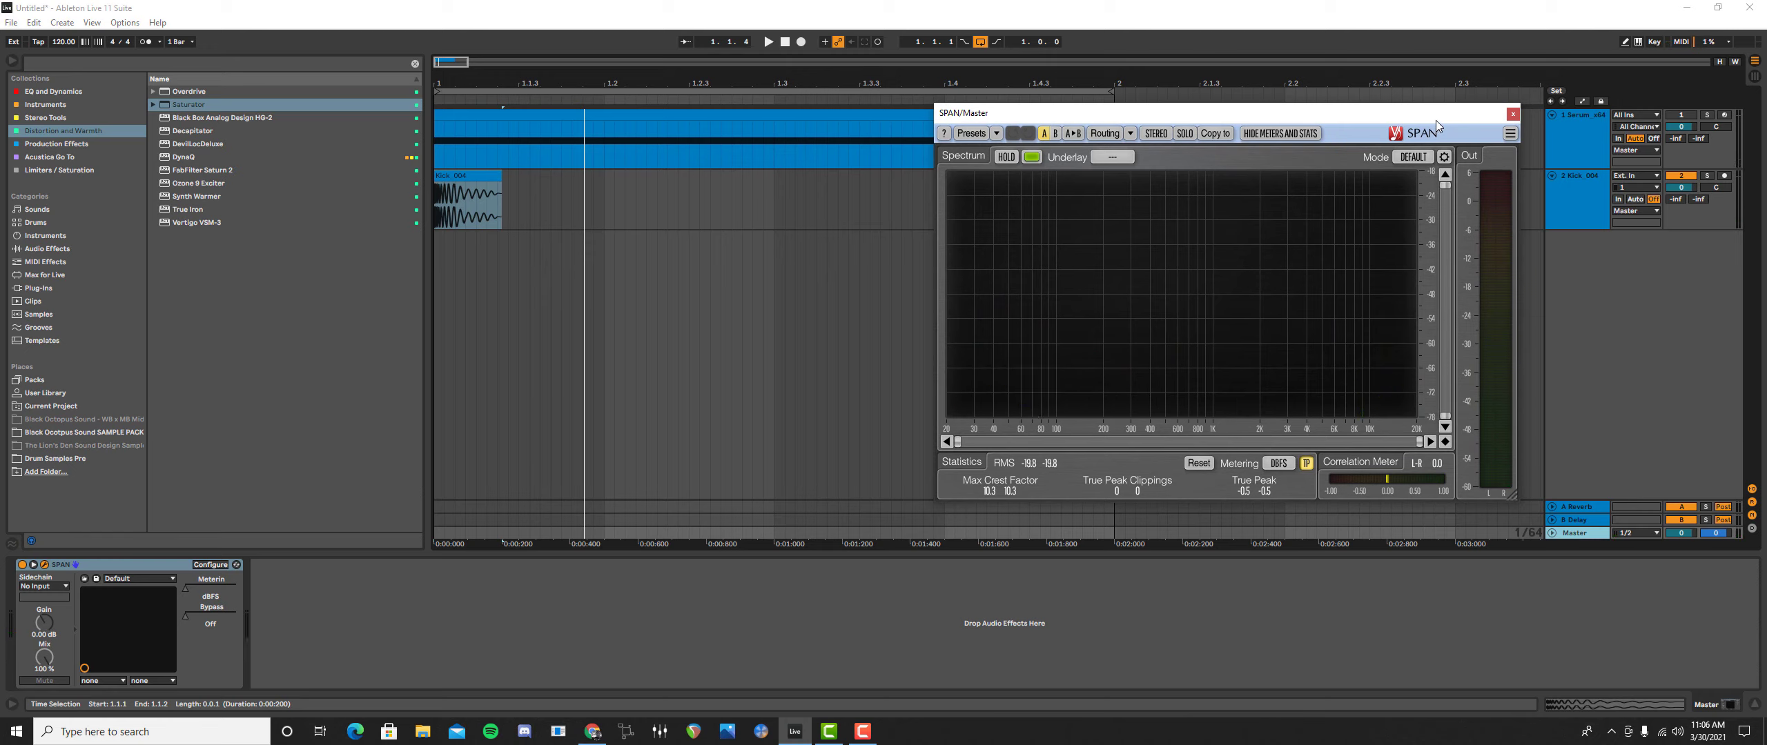
- Add a Utility from the EQ and Dynamics collection to the kick track and set its gain to -12 dB
{"action": "left_click", "coordinate": [1559, 204]}
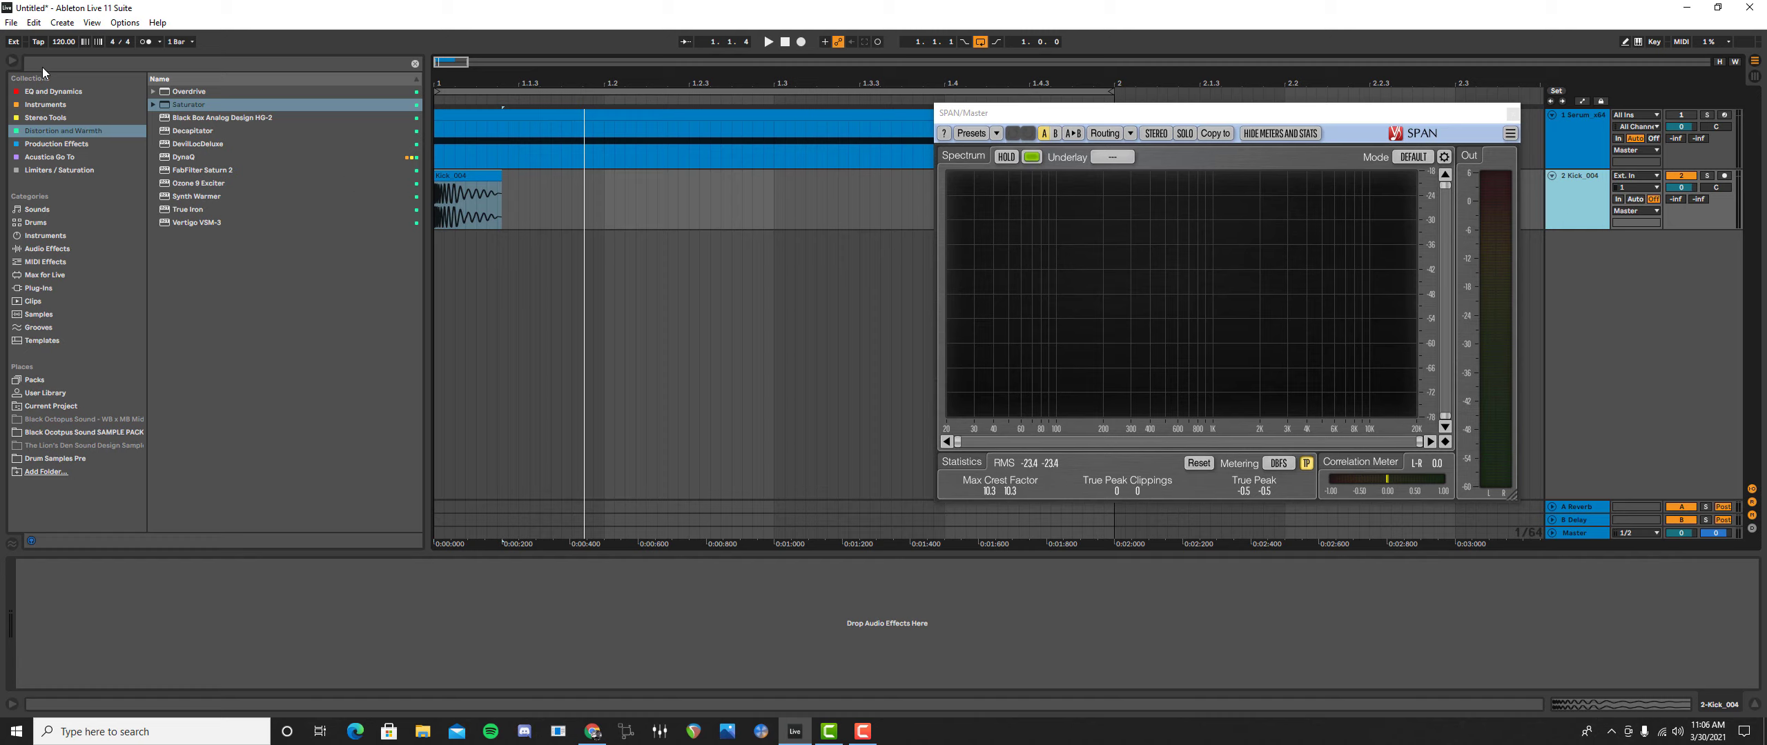
{"action": "left_click", "coordinate": [51, 92]}
{"action": "left_click_drag", "start_coordinate": [175, 116], "coordinate": [414, 614]}
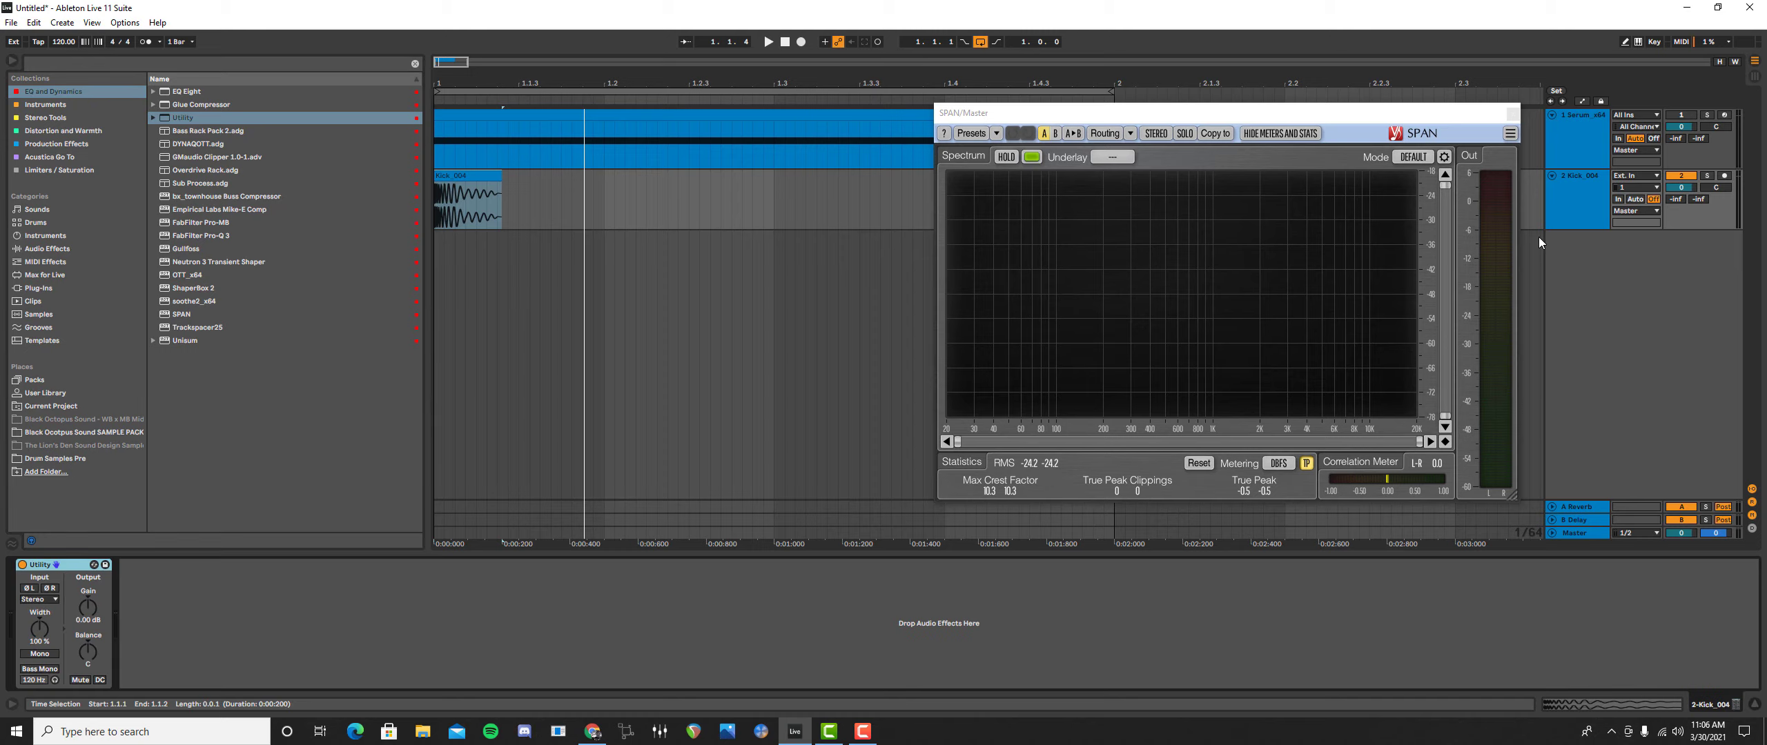
{"action": "left_click", "coordinate": [88, 620]}
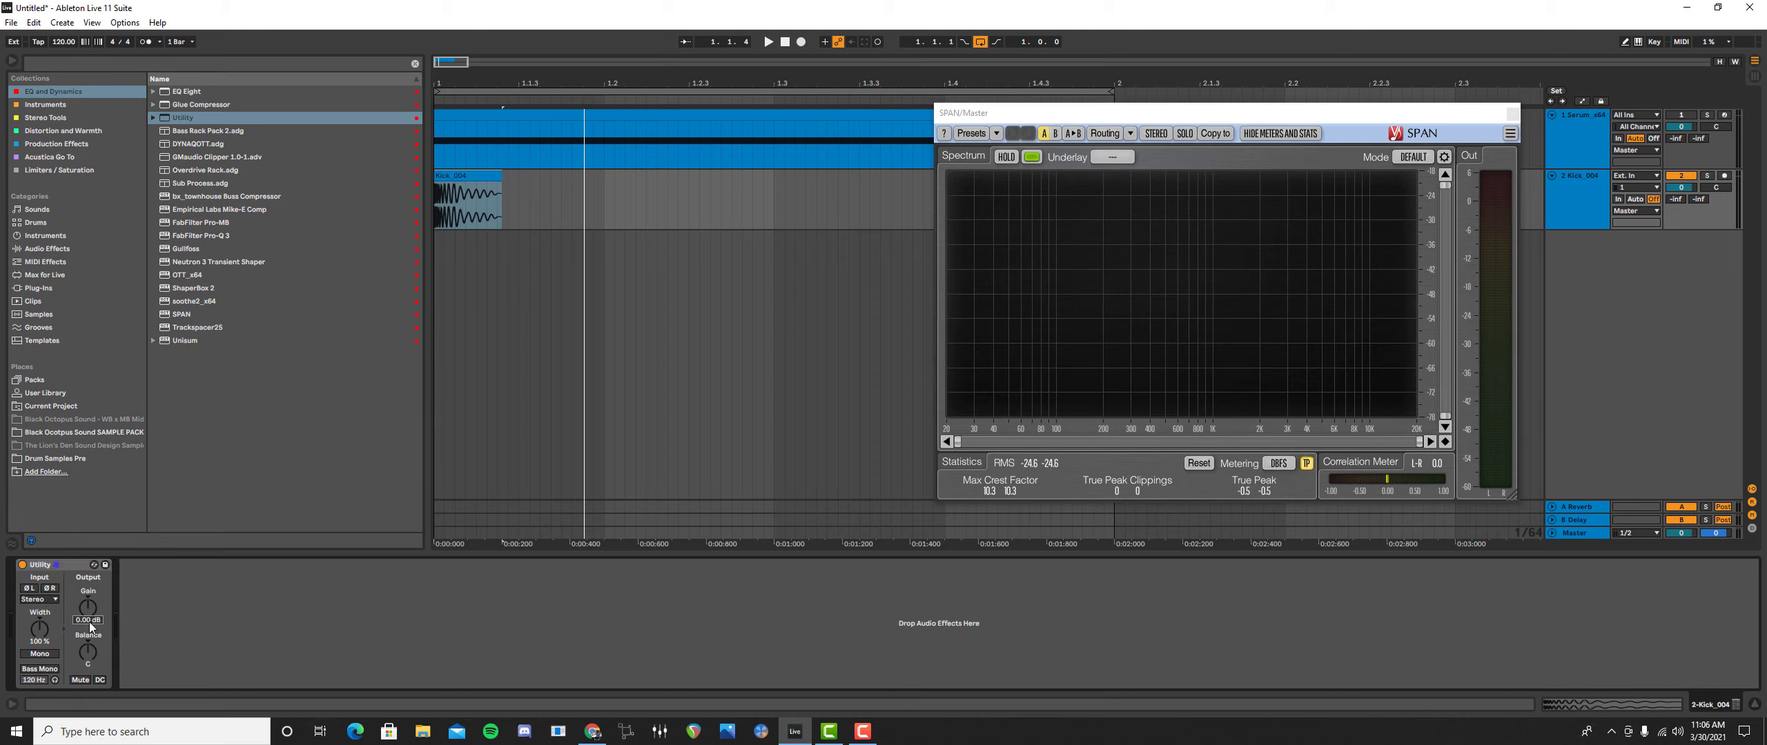
{"action": "type", "text": "-"}
{"action": "type", "text": "12"}
{"action": "left_click", "coordinate": [188, 616]}
- Play the kick and raise its Utility gain to about -11.1 dB
{"action": "key", "text": "space"}
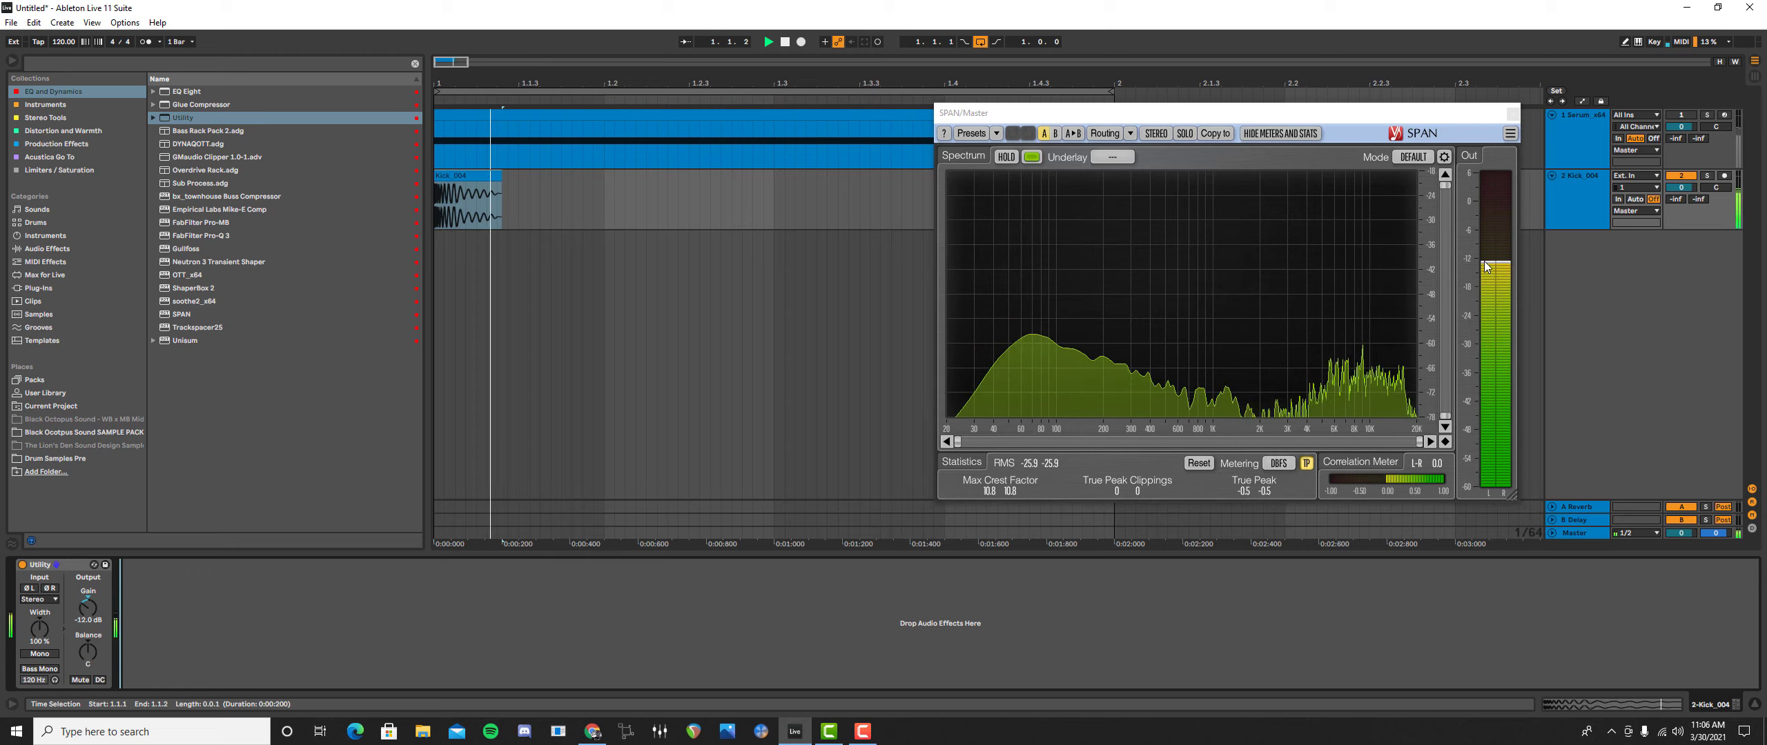
{"action": "left_click", "coordinate": [88, 609]}
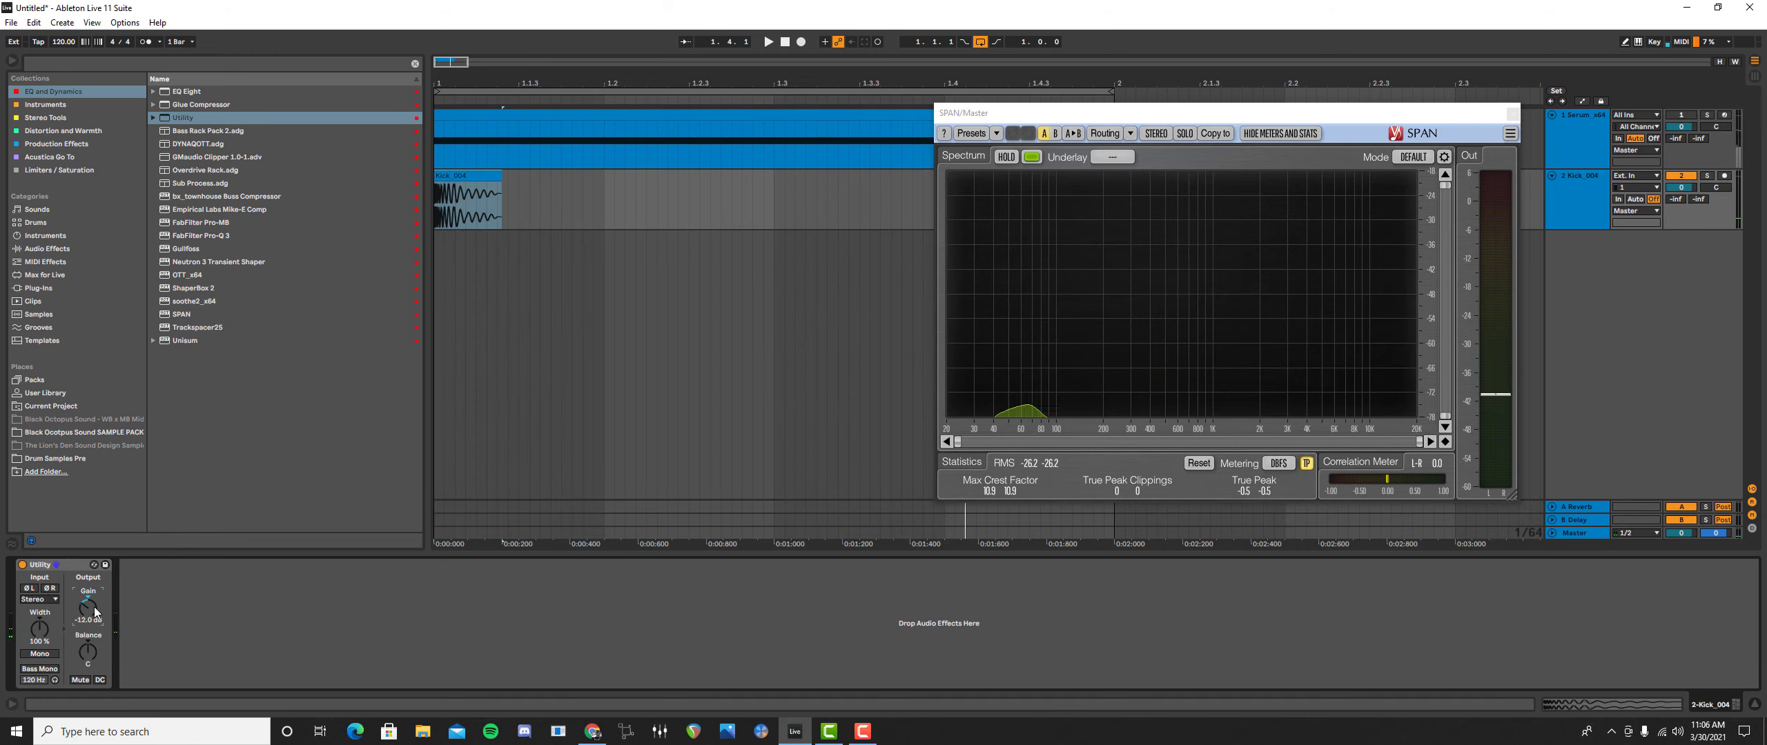
{"action": "left_click_drag", "start_coordinate": [90, 610], "coordinate": [90, 603]}
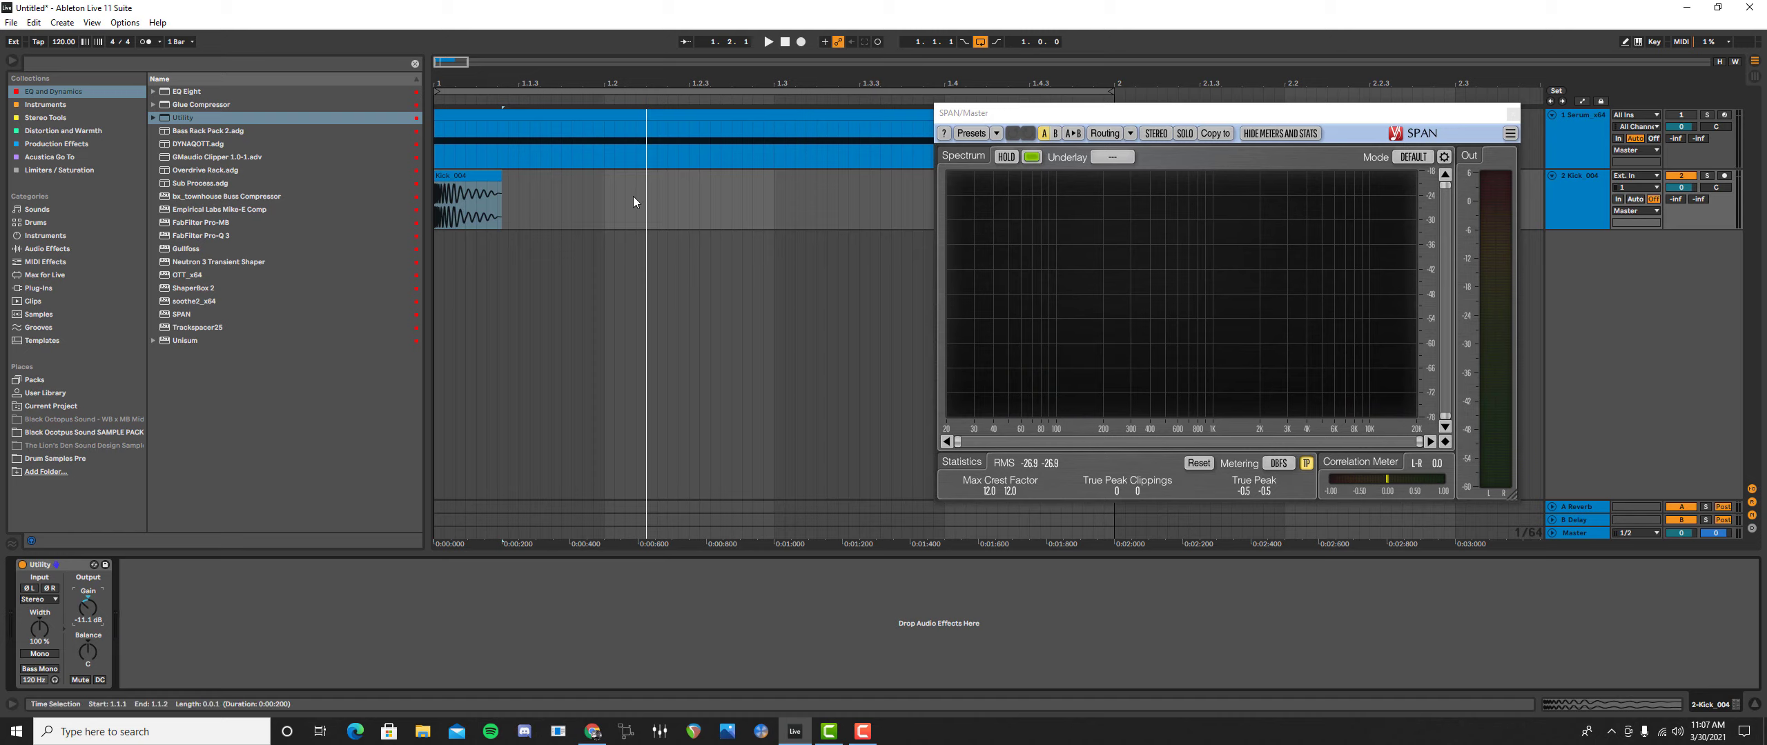
- Add an EQ Eight after the kick's Utility and pull band 1 down to cut the lowest frequencies during playback
{"action": "left_click_drag", "start_coordinate": [164, 96], "coordinate": [457, 669]}
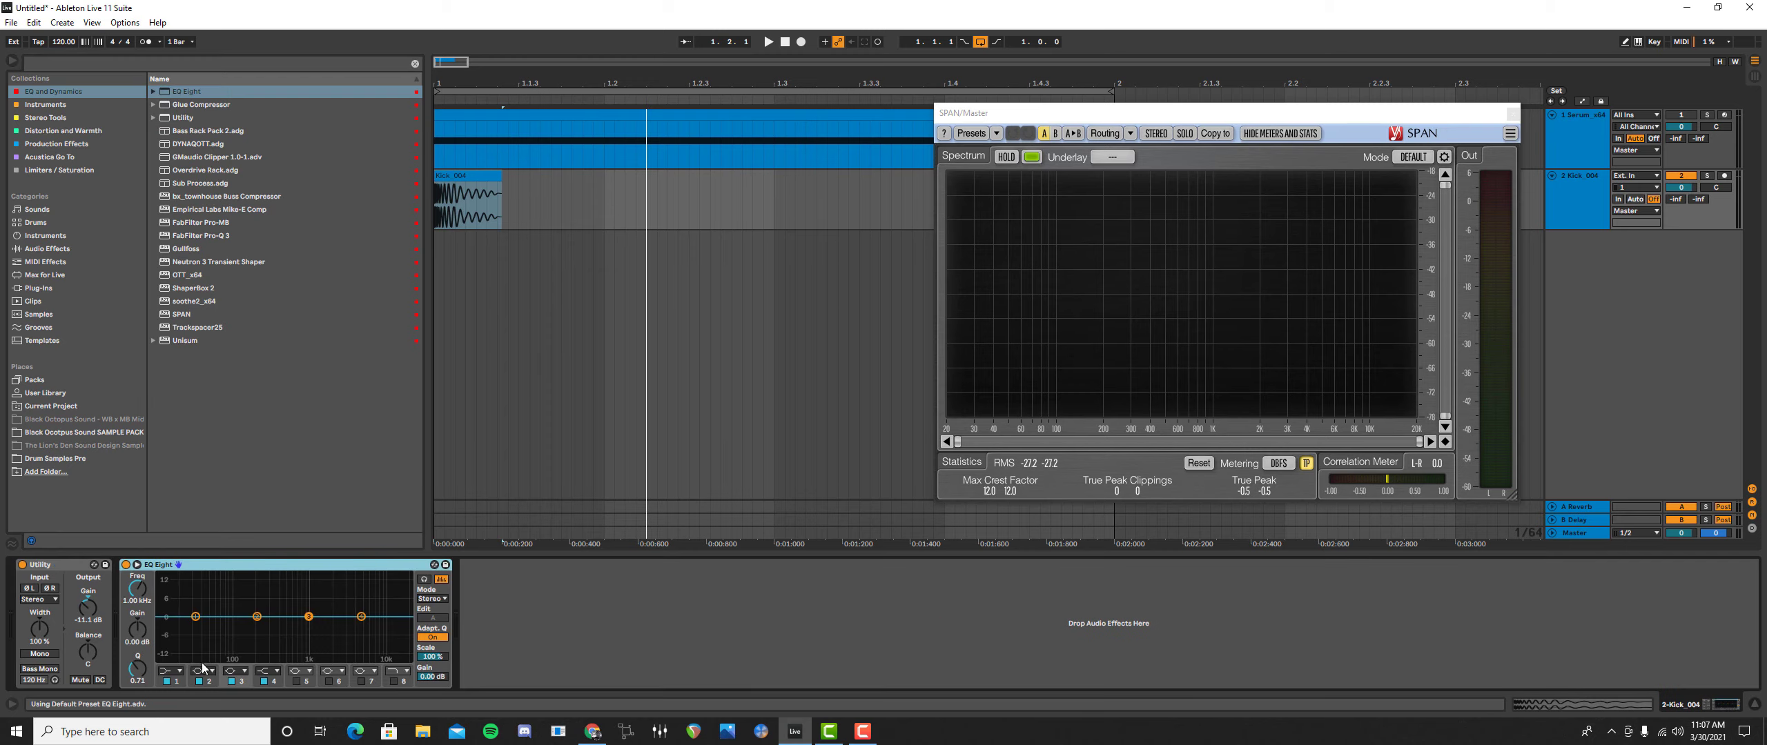
{"action": "key", "text": "space"}
{"action": "left_click_drag", "start_coordinate": [192, 624], "coordinate": [138, 689]}
{"action": "key", "text": "space"}
{"action": "key", "text": "space"}
{"action": "key", "text": "space"}
{"action": "key", "text": "space"}
{"action": "key", "text": "space"}
{"action": "key", "text": "space"}
{"action": "key", "text": "space"}
{"action": "key", "text": "space"}
{"action": "key", "text": "space"}
{"action": "key", "text": "space"}
- Cut EQ Eight band 2 by about 2.6 dB at about 284 Hz while auditioning the kick
{"action": "left_click_drag", "start_coordinate": [257, 616], "coordinate": [268, 624]}
{"action": "key", "text": "space"}
{"action": "key", "text": "space"}
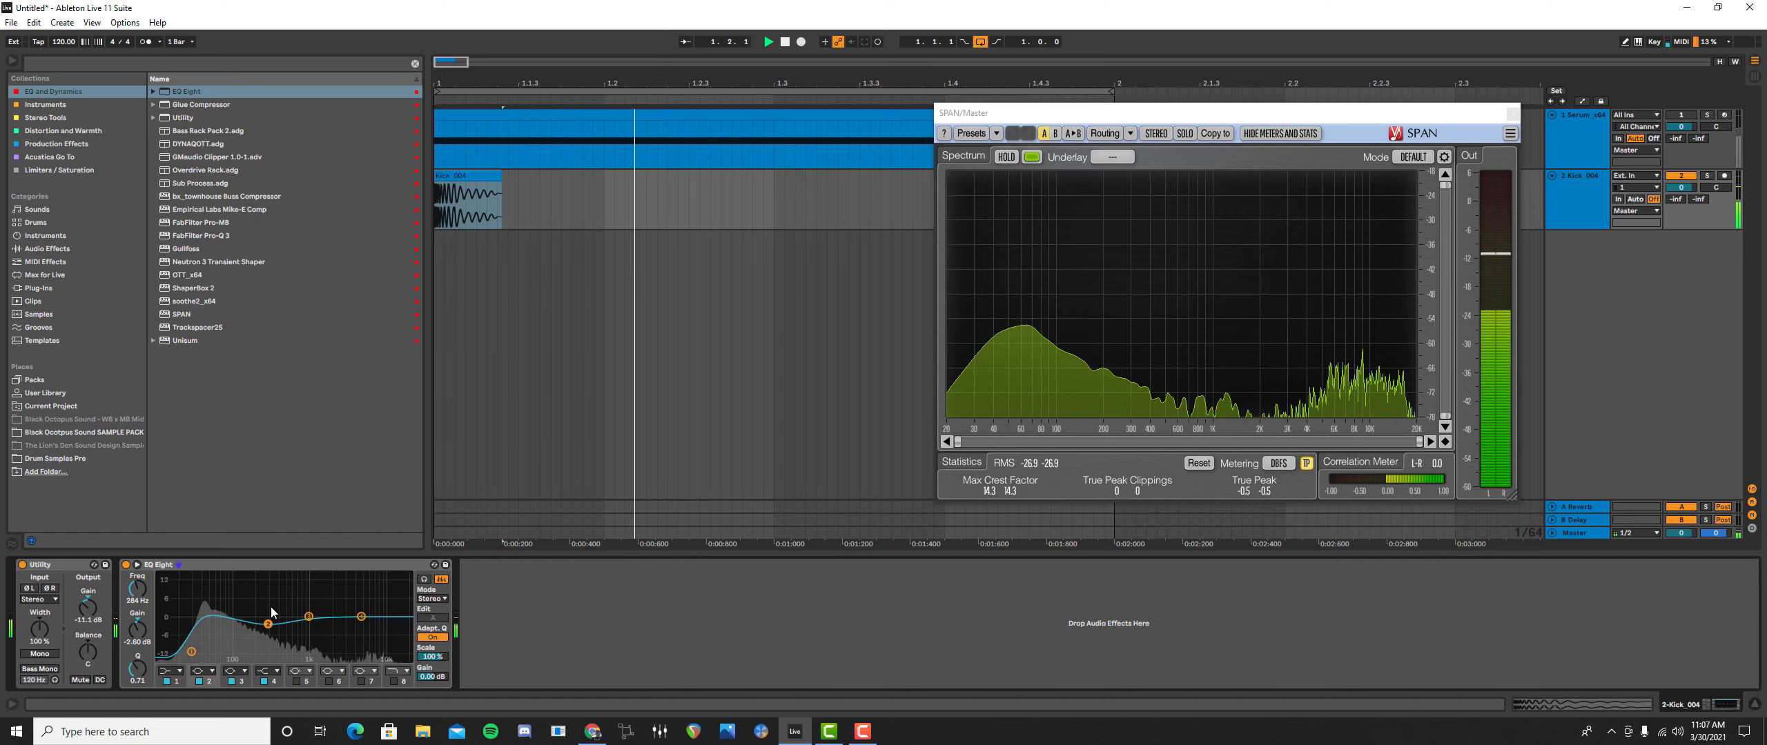
{"action": "key", "text": "space"}
{"action": "key", "text": "space"}
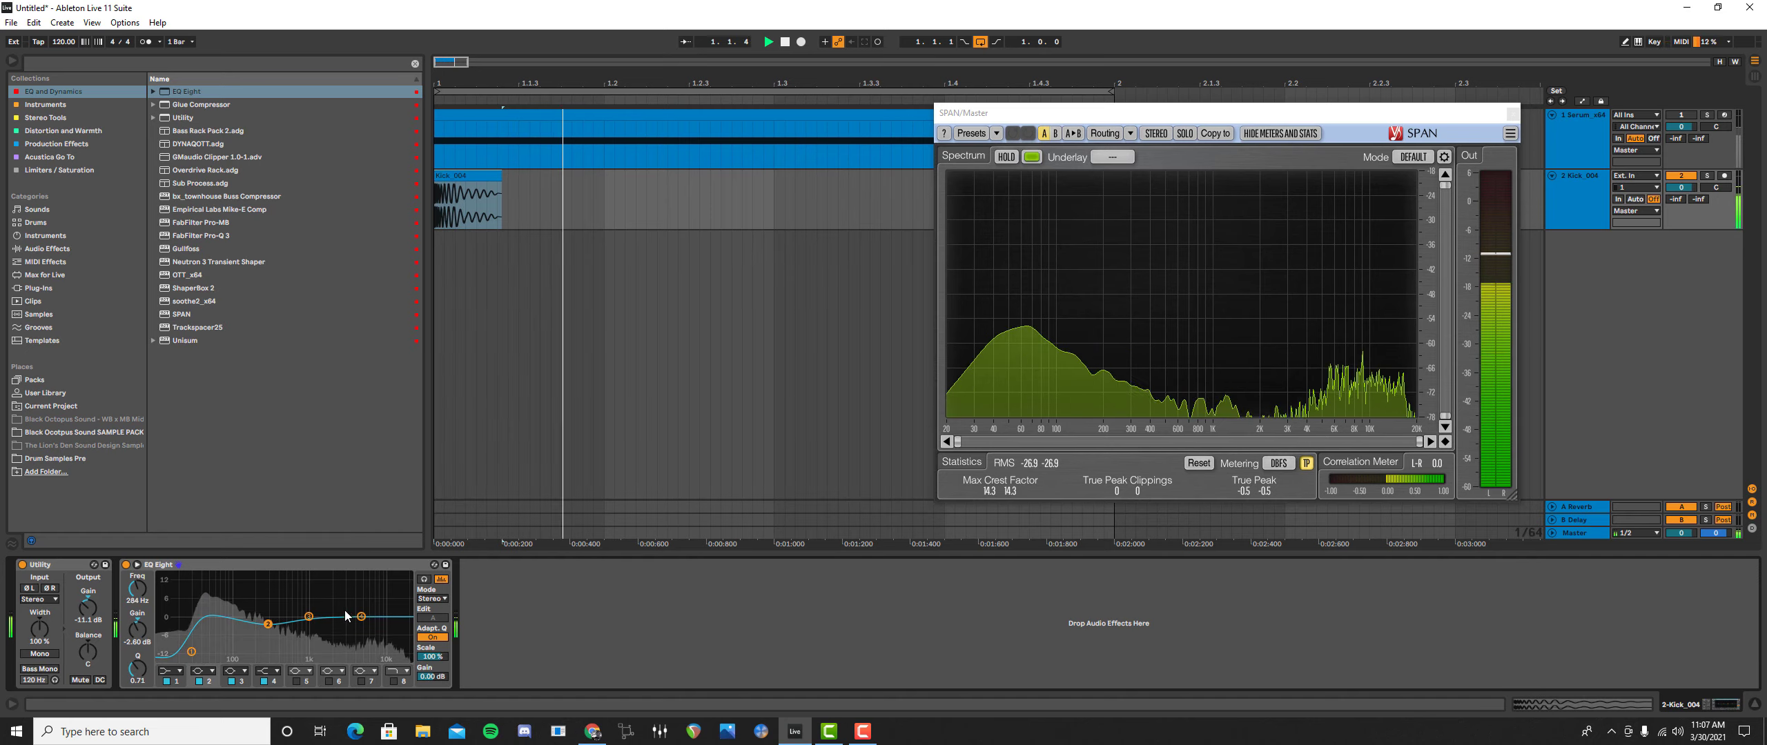
{"action": "key", "text": "space"}
- Boost EQ Eight band 3 by about 2.85 dB at about 3.2 kHz and audition the kick repeatedly
{"action": "left_click_drag", "start_coordinate": [308, 617], "coordinate": [346, 609]}
{"action": "key", "text": "space"}
{"action": "key", "text": "space"}
{"action": "key", "text": "space"}
{"action": "key", "text": "space"}
{"action": "key", "text": "space"}
{"action": "key", "text": "space"}
{"action": "key", "text": "space"}
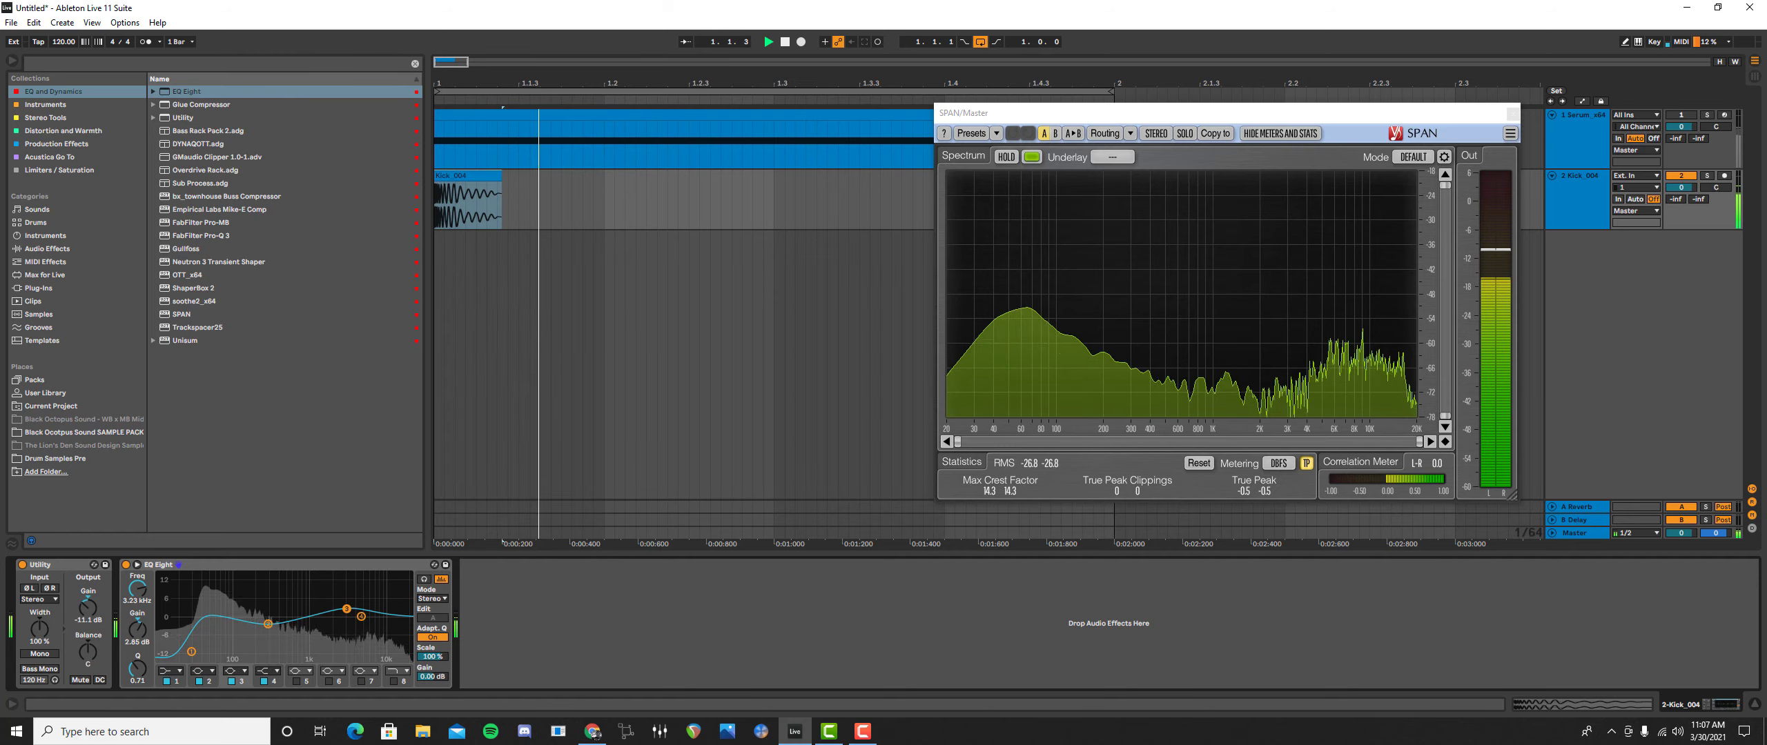
{"action": "key", "text": "space"}
{"action": "key", "text": "space"}
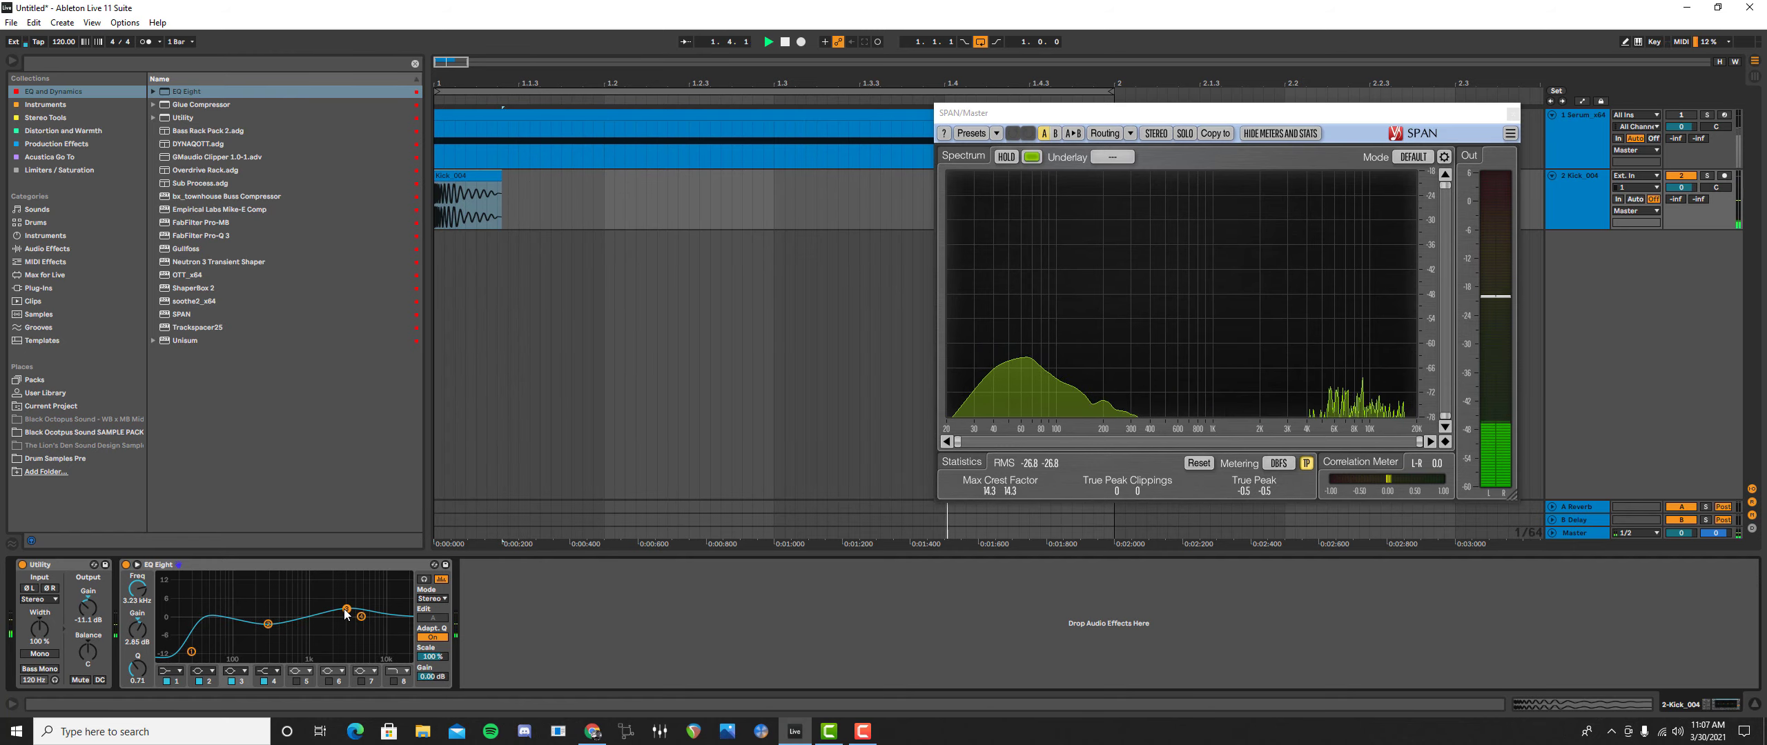
{"action": "key", "text": "space"}
{"action": "key", "text": "space"}
{"action": "key", "text": "space"}
{"action": "key", "text": "space"}
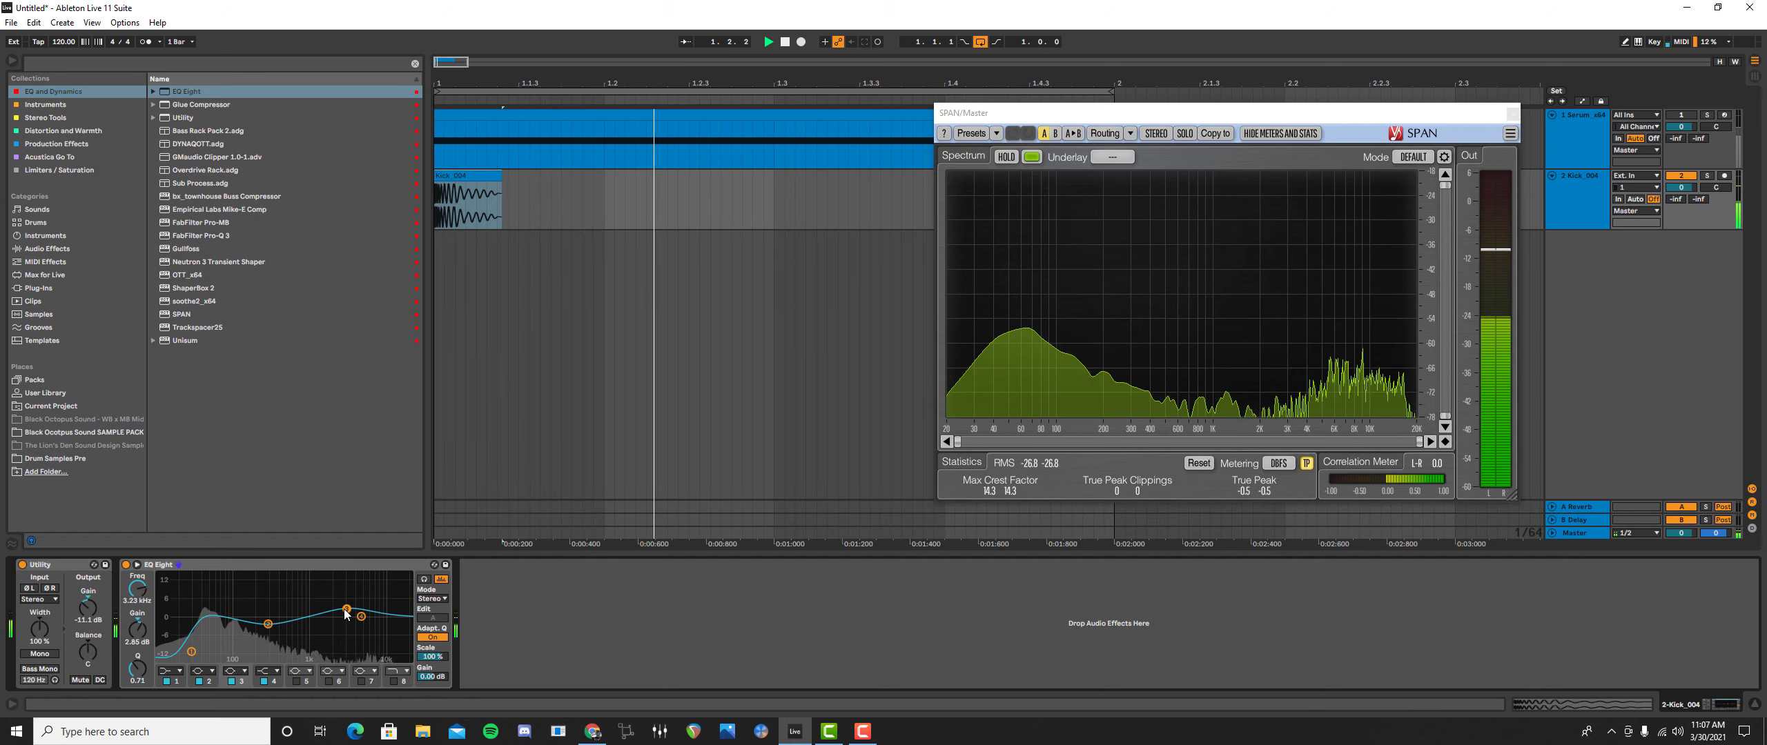
{"action": "key", "text": "space"}
{"action": "key", "text": "space"}
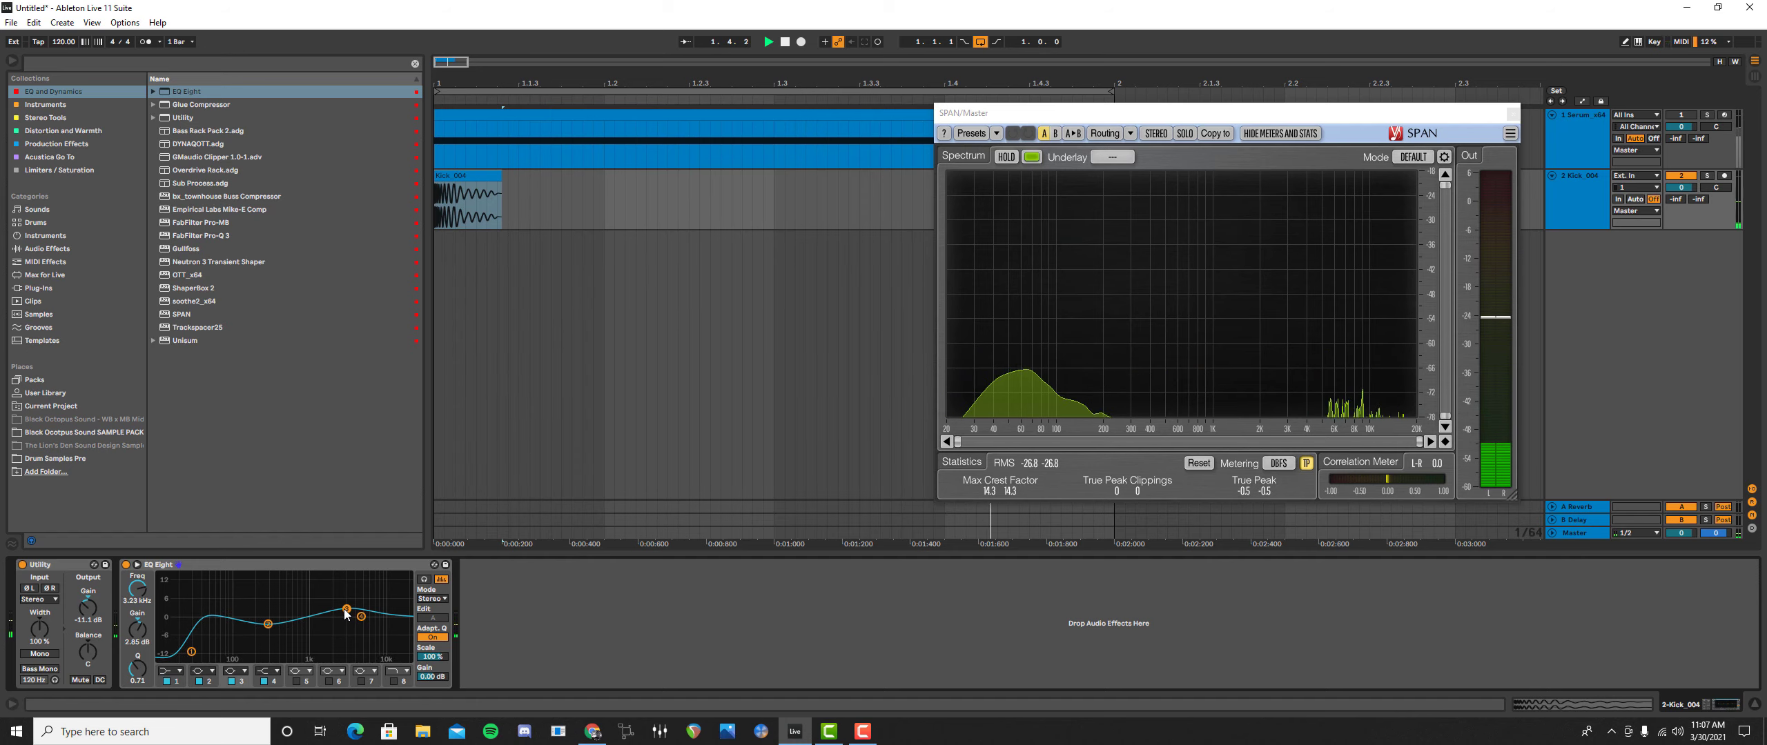
{"action": "key", "text": "space"}
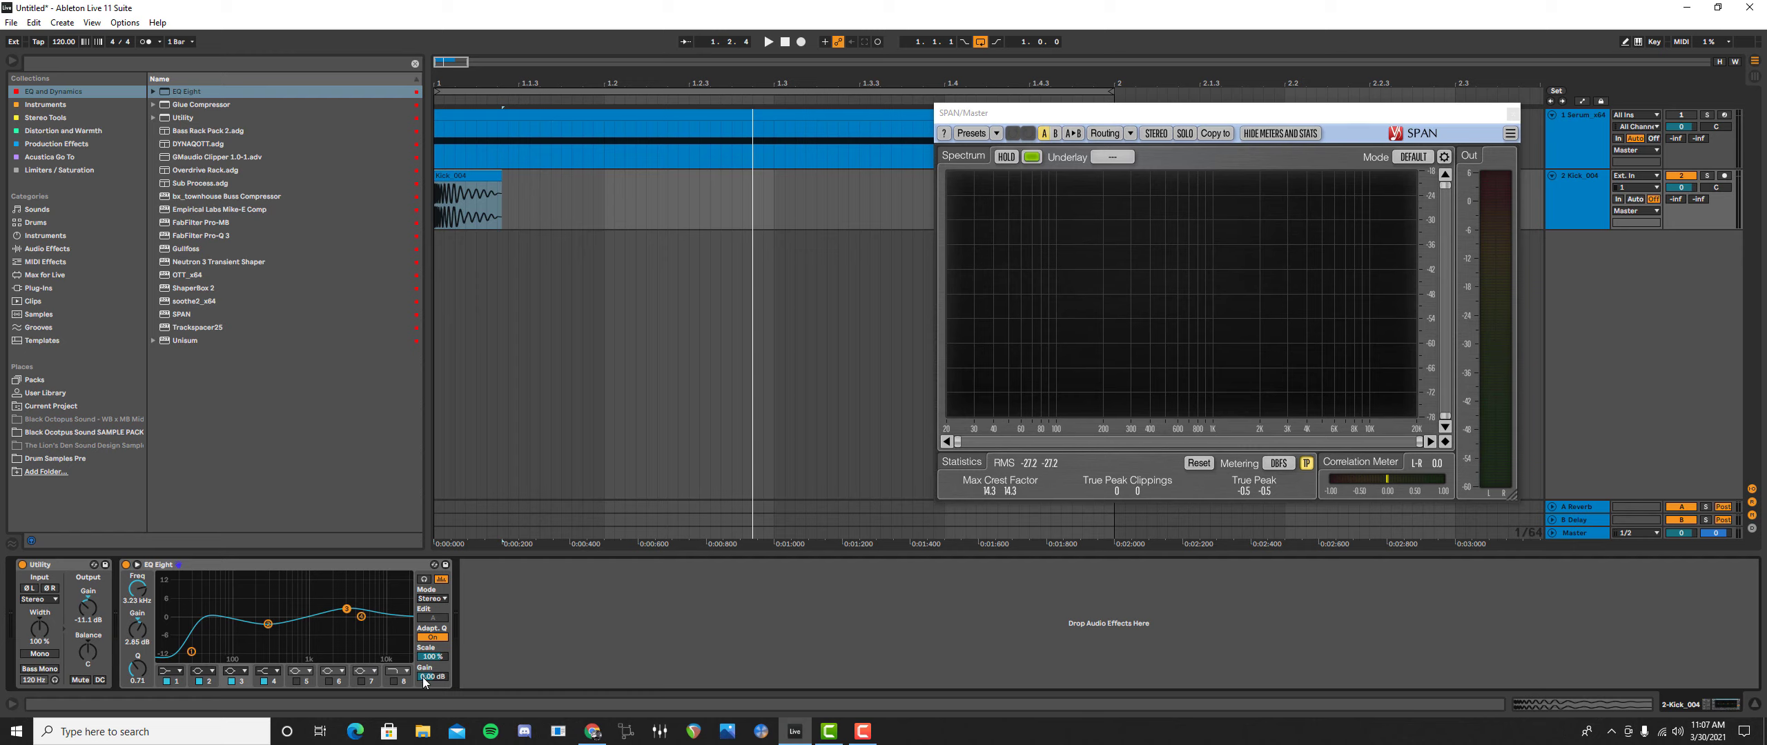
- Lower the kick EQ Eight's output gain to about -1.8 dB while checking the level in SPAN
{"action": "key", "text": "space"}
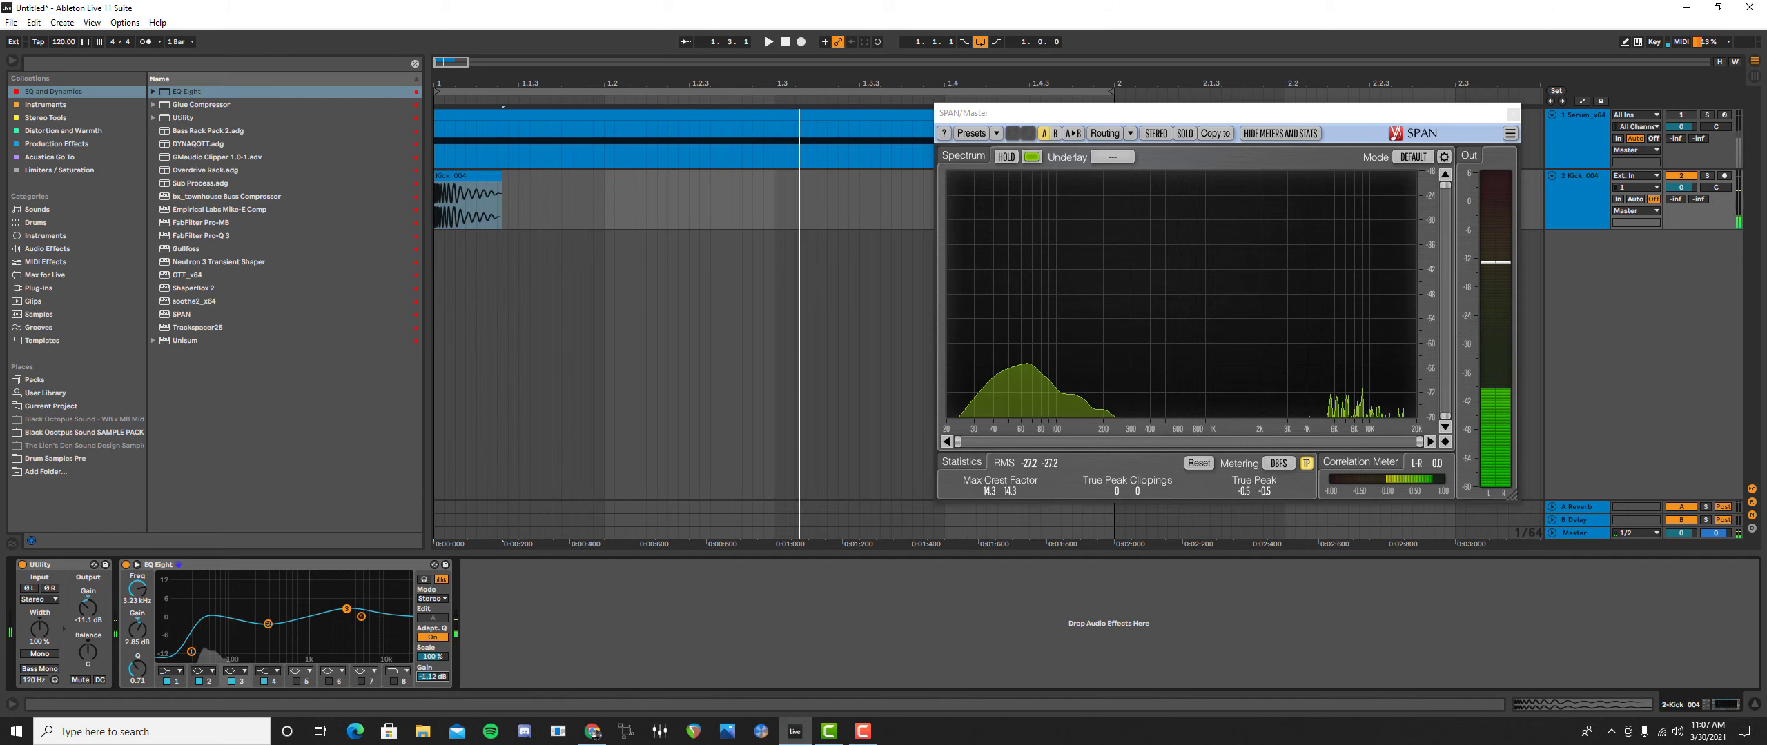
{"action": "key", "text": "space"}
{"action": "key", "text": "space"}
{"action": "left_click_drag", "start_coordinate": [424, 679], "coordinate": [424, 687]}
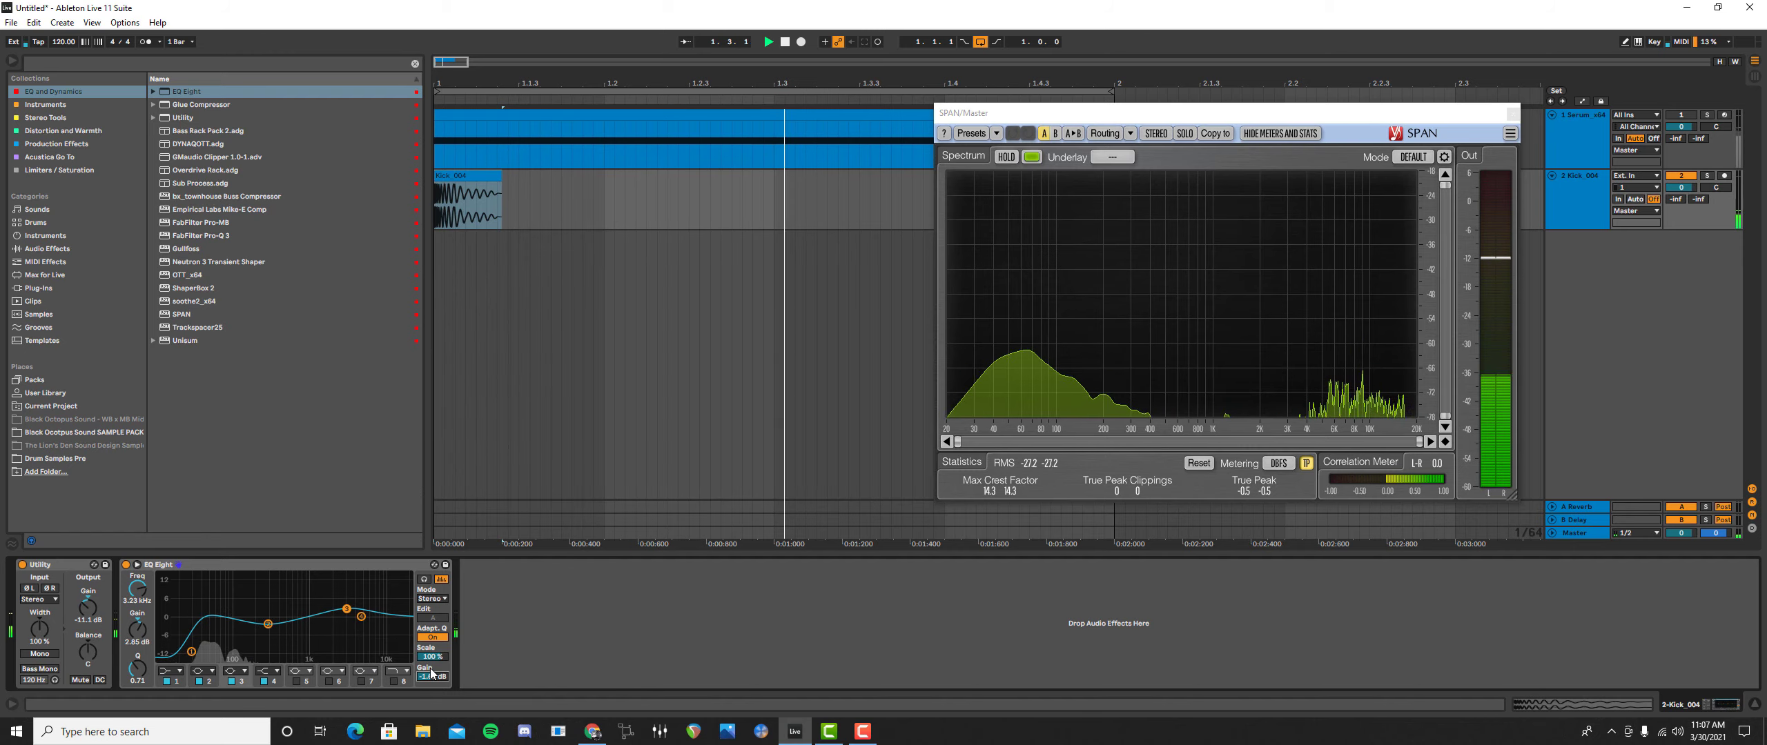
{"action": "key", "text": "space"}
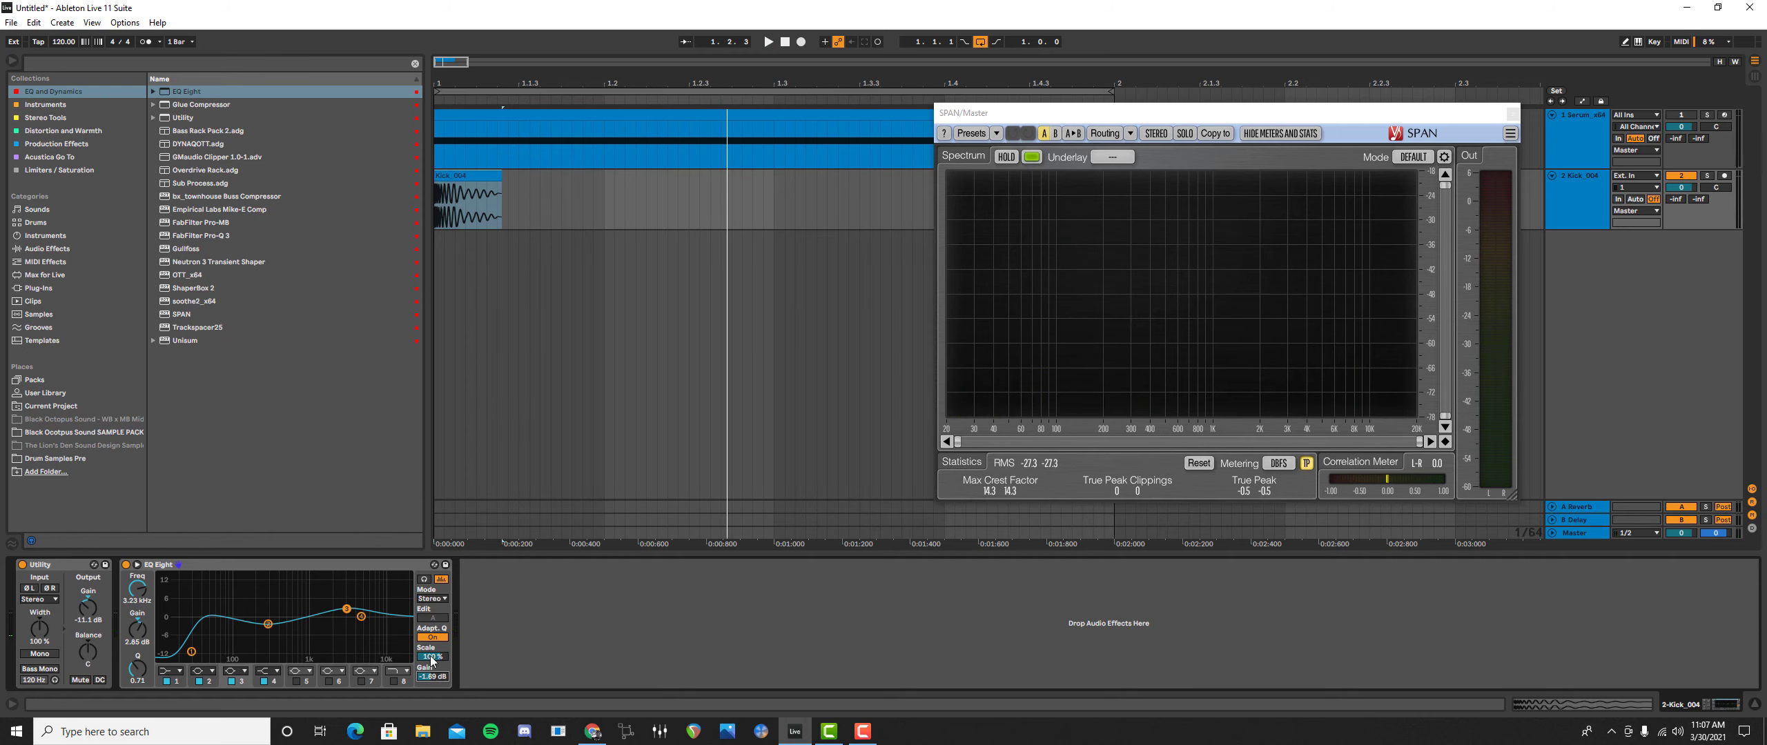
- Add a Glue Compressor after the kick's EQ Eight and lower its threshold to about -22 dB during playback
{"action": "left_click_drag", "start_coordinate": [215, 108], "coordinate": [693, 616]}
{"action": "left_click", "coordinate": [470, 608]}
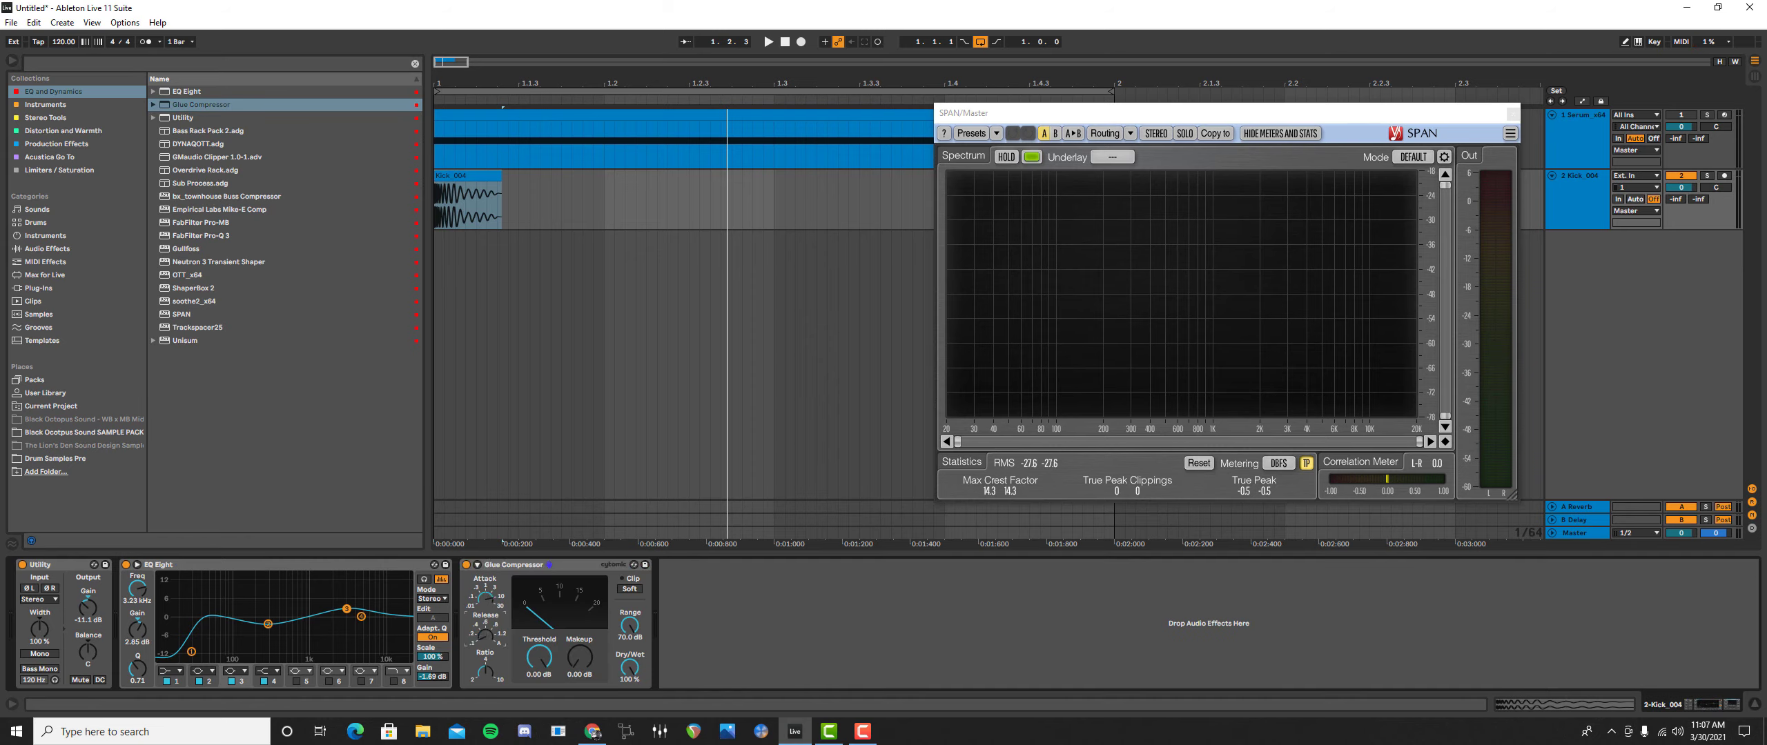
{"action": "left_click_drag", "start_coordinate": [542, 657], "coordinate": [542, 691]}
{"action": "key", "text": "space"}
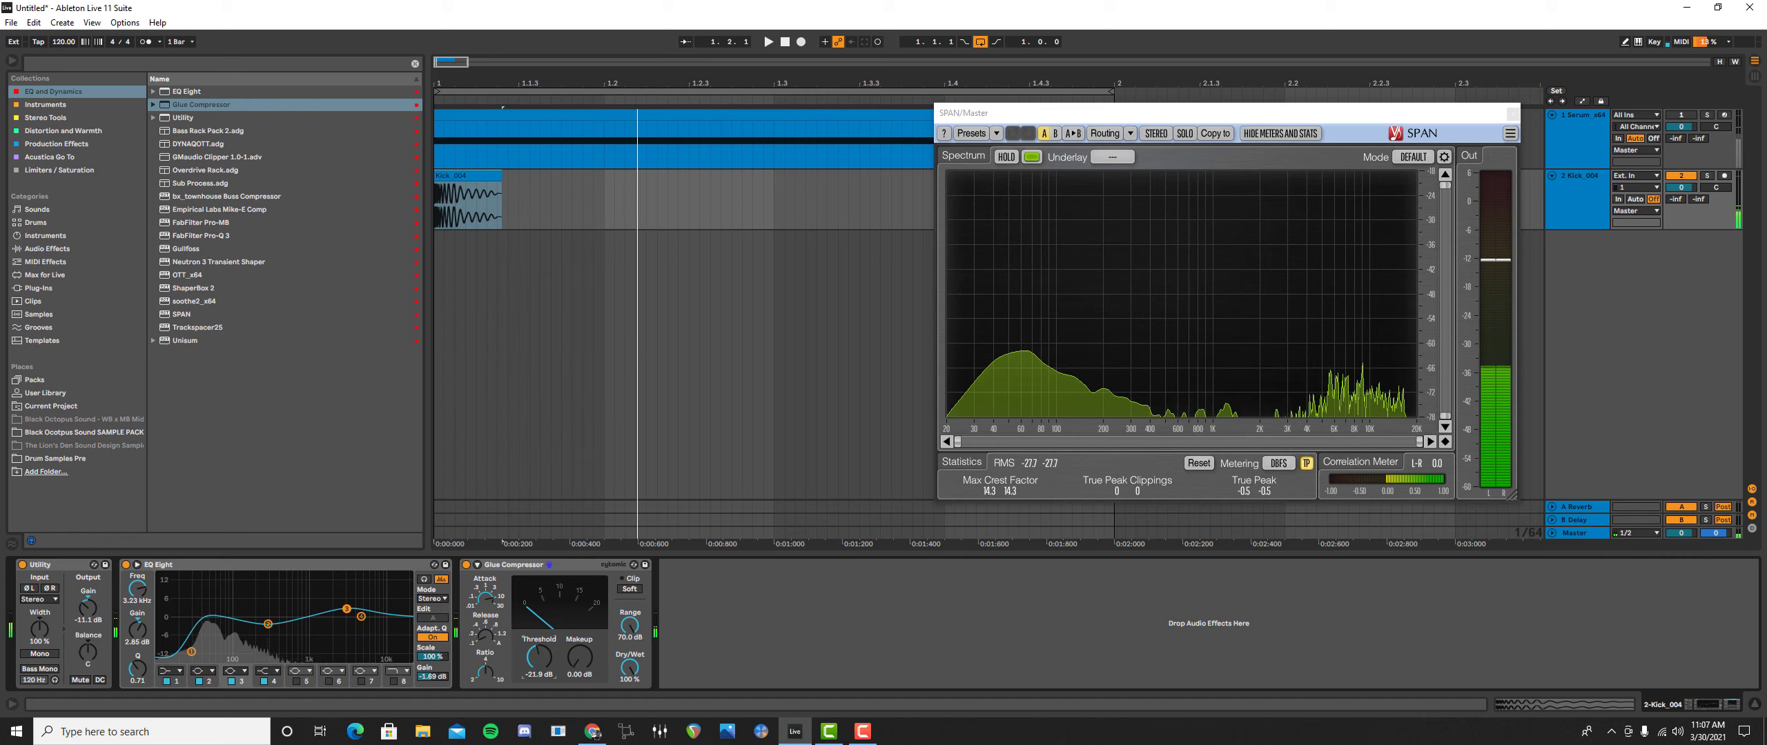
{"action": "left_click_drag", "start_coordinate": [539, 657], "coordinate": [539, 660]}
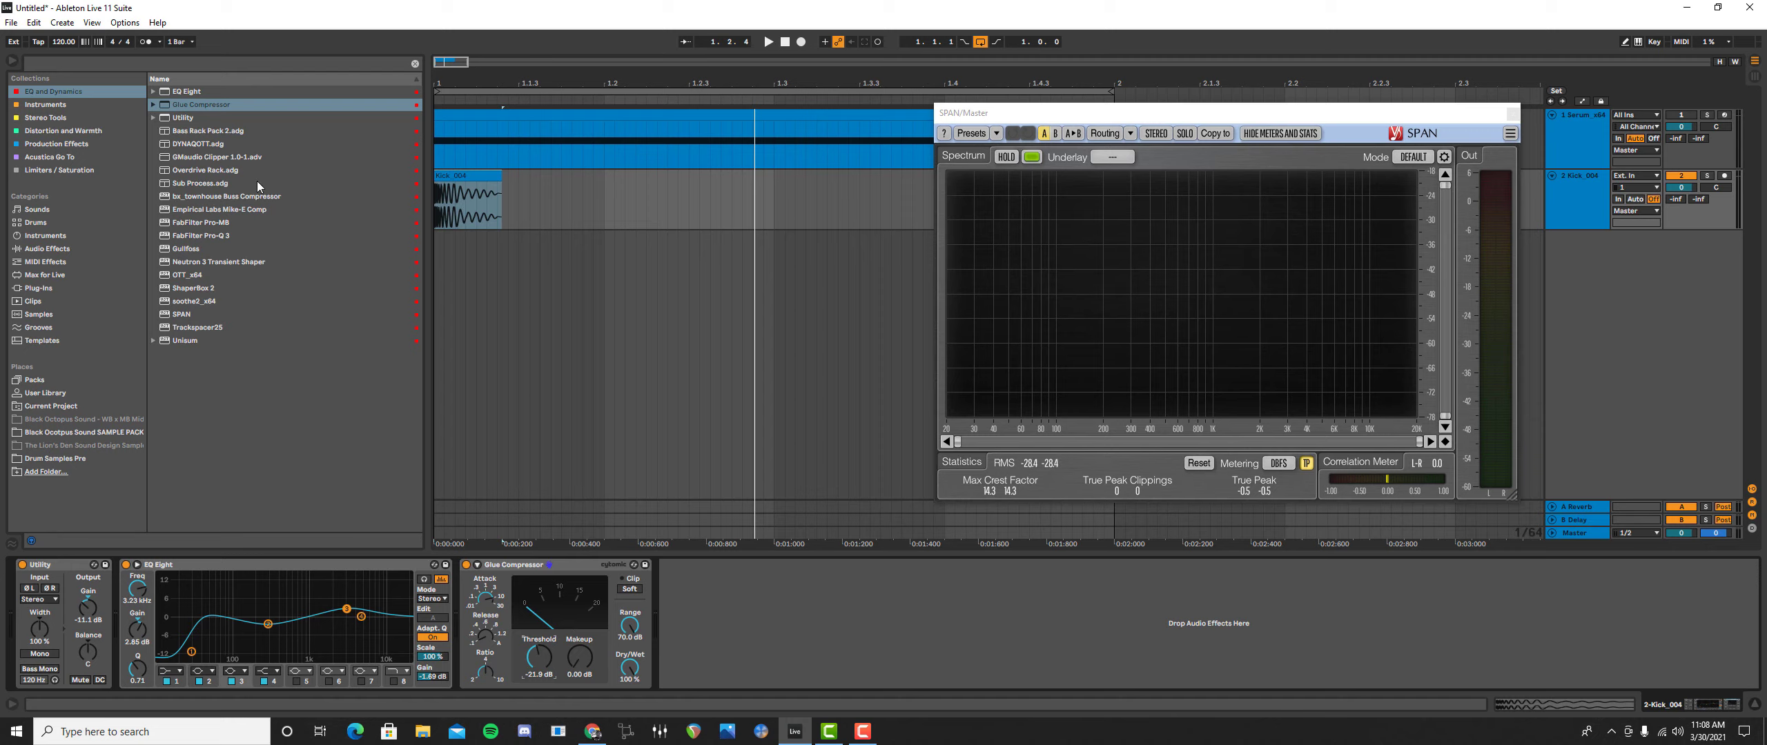
- Play the kick with the Glue Compressor bypassed and re-enabled to compare the sound
{"action": "key", "text": "space"}
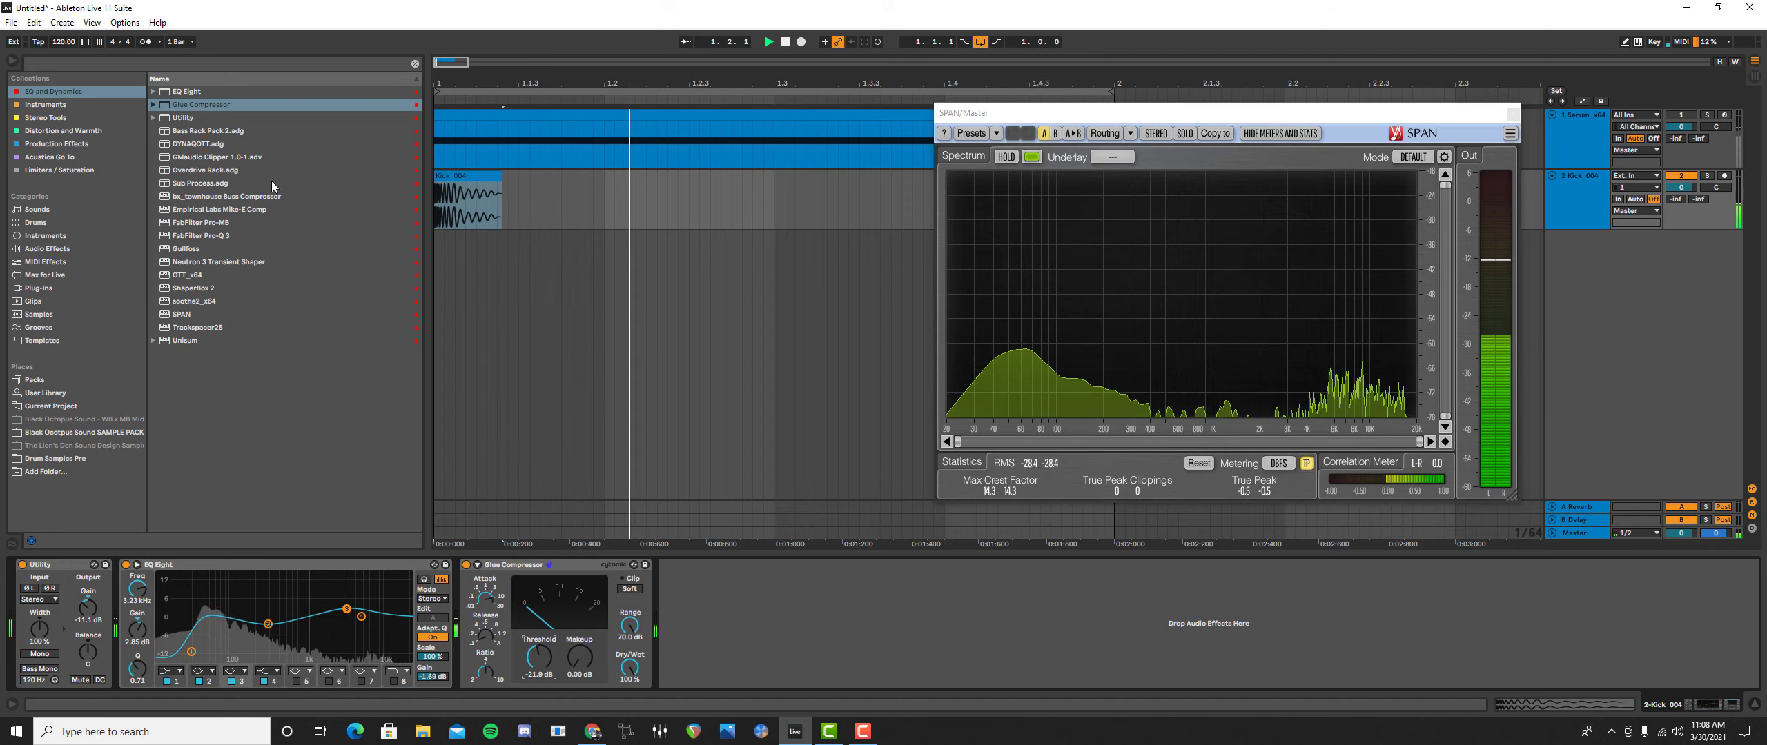
{"action": "left_click", "coordinate": [467, 565]}
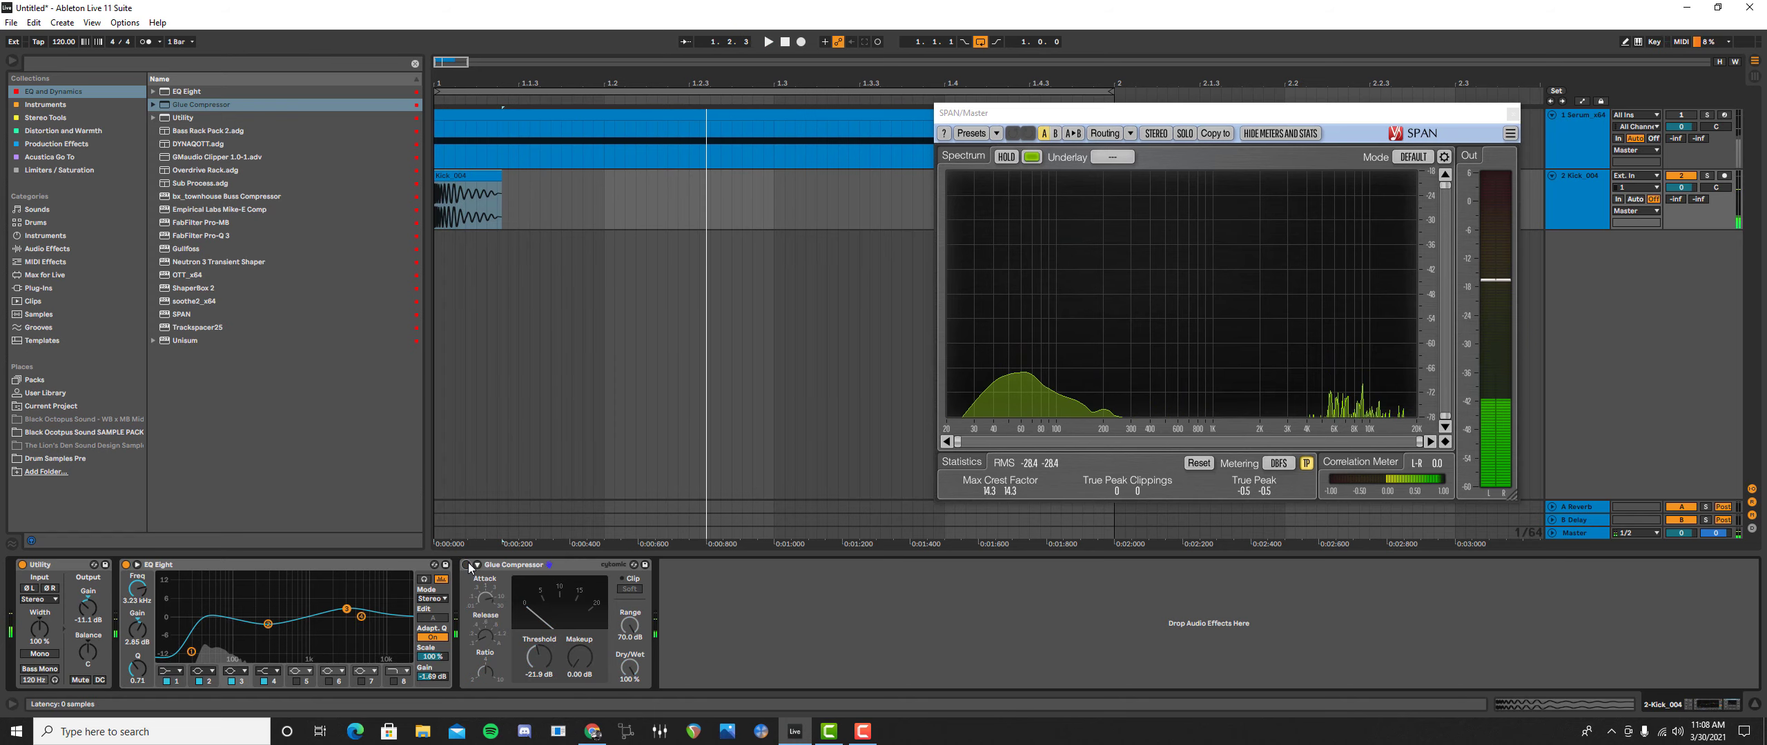
{"action": "left_click", "coordinate": [467, 564]}
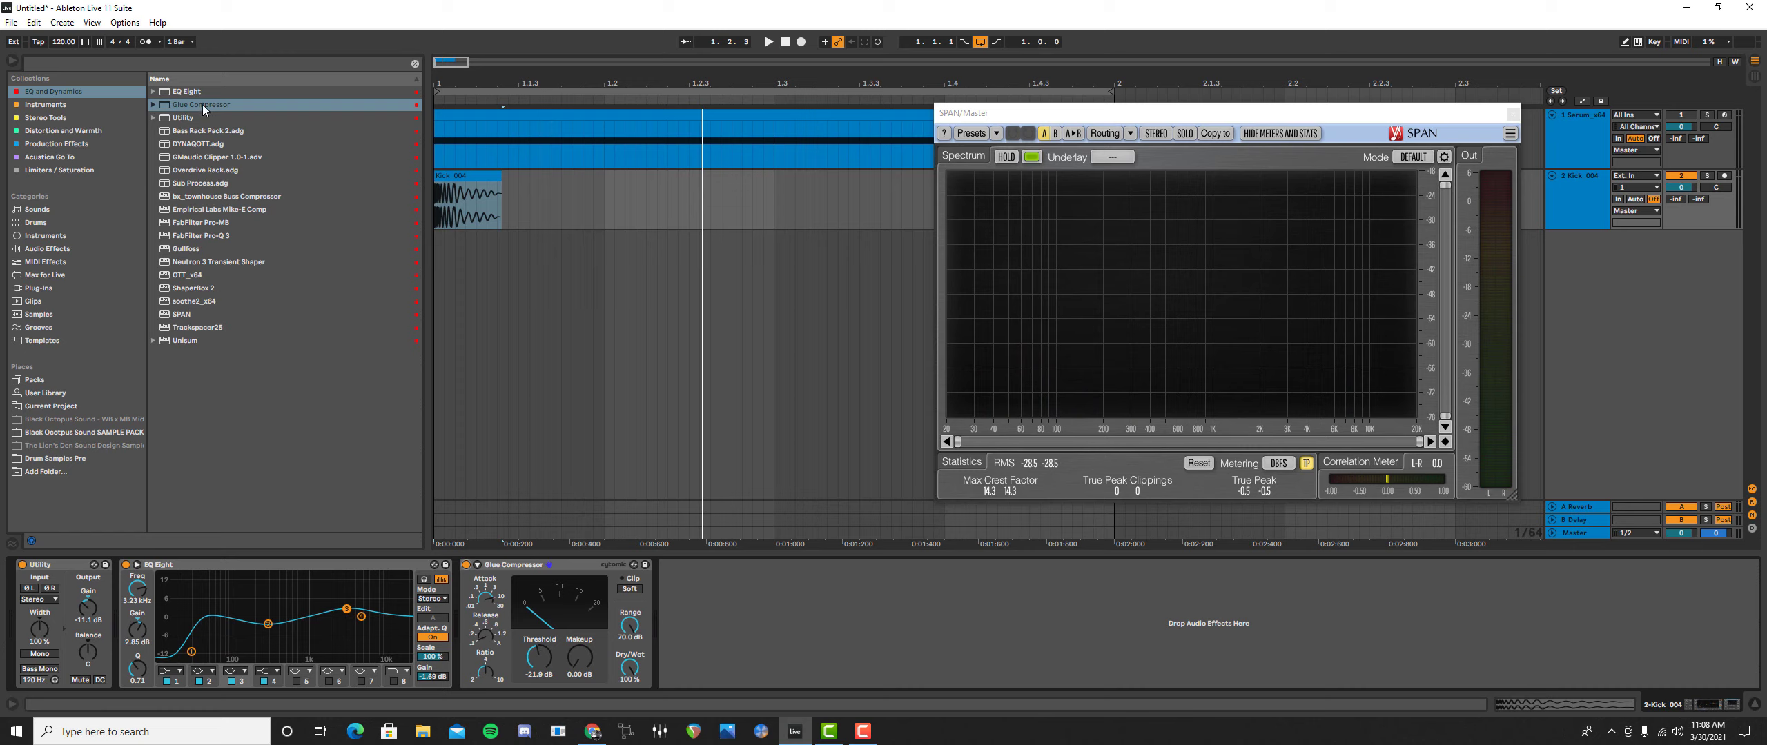
- Add a Saturator from the Distortion and Warmth collection after the Glue Compressor and turn on its DC filter
{"action": "left_click", "coordinate": [52, 109]}
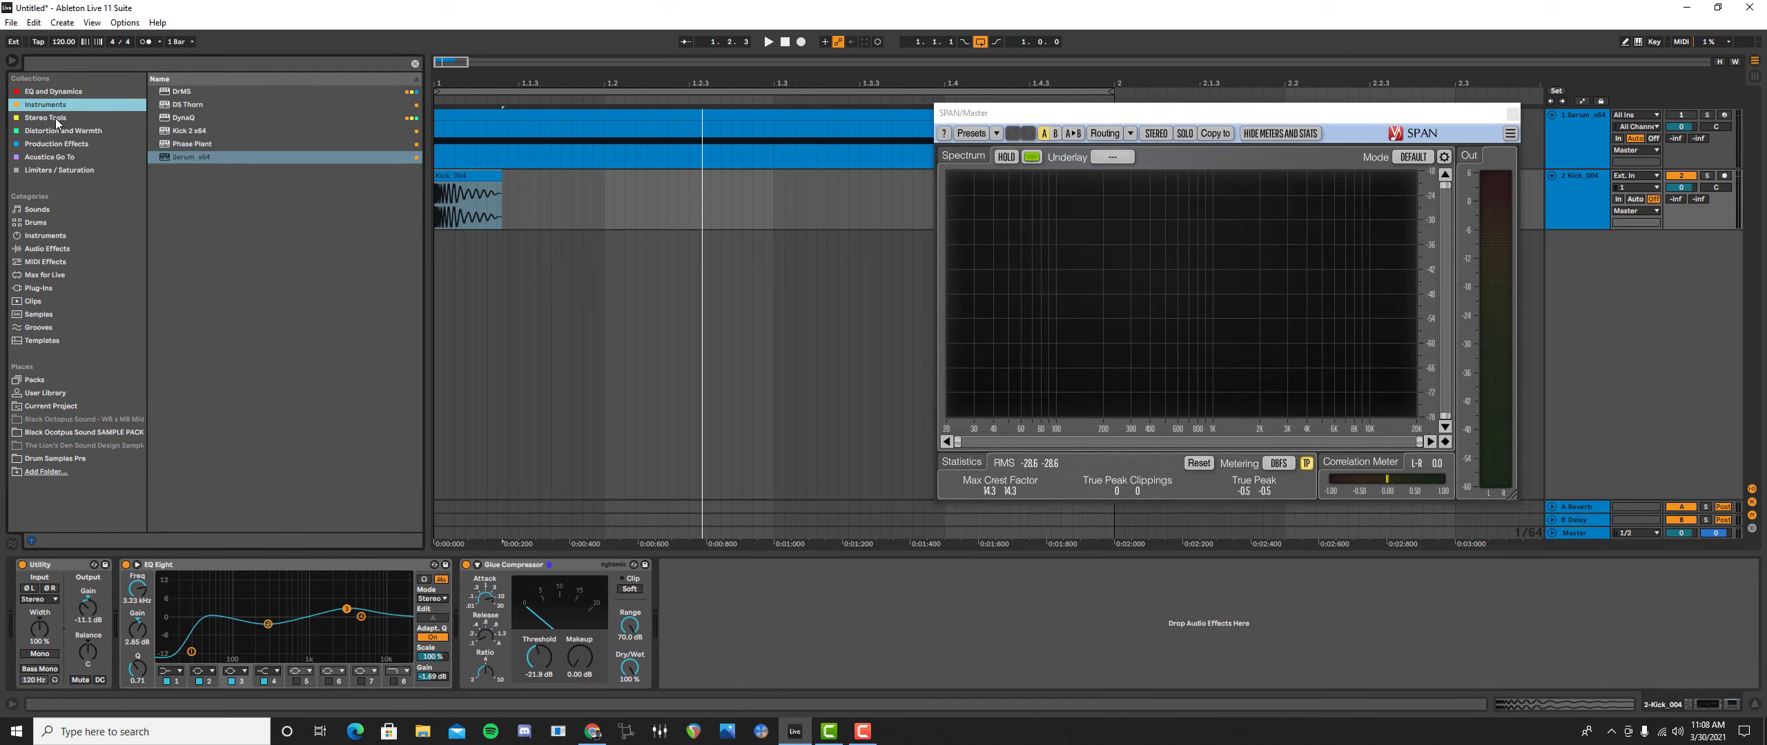
{"action": "left_click", "coordinate": [58, 121]}
{"action": "left_click", "coordinate": [57, 107]}
{"action": "left_click", "coordinate": [59, 131]}
{"action": "left_click_drag", "start_coordinate": [188, 105], "coordinate": [753, 585]}
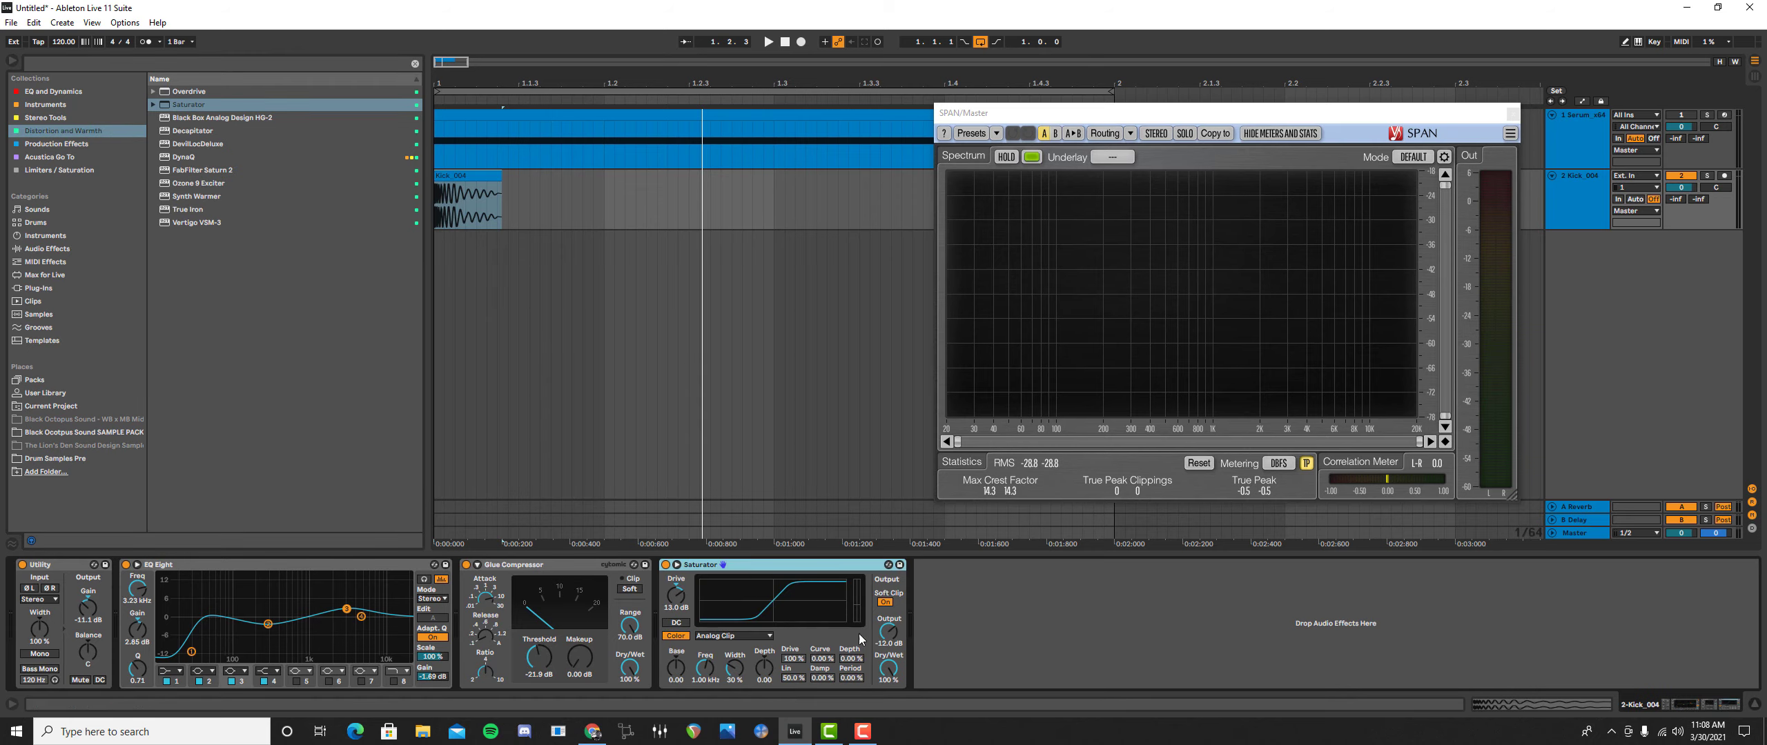
{"action": "left_click", "coordinate": [674, 623]}
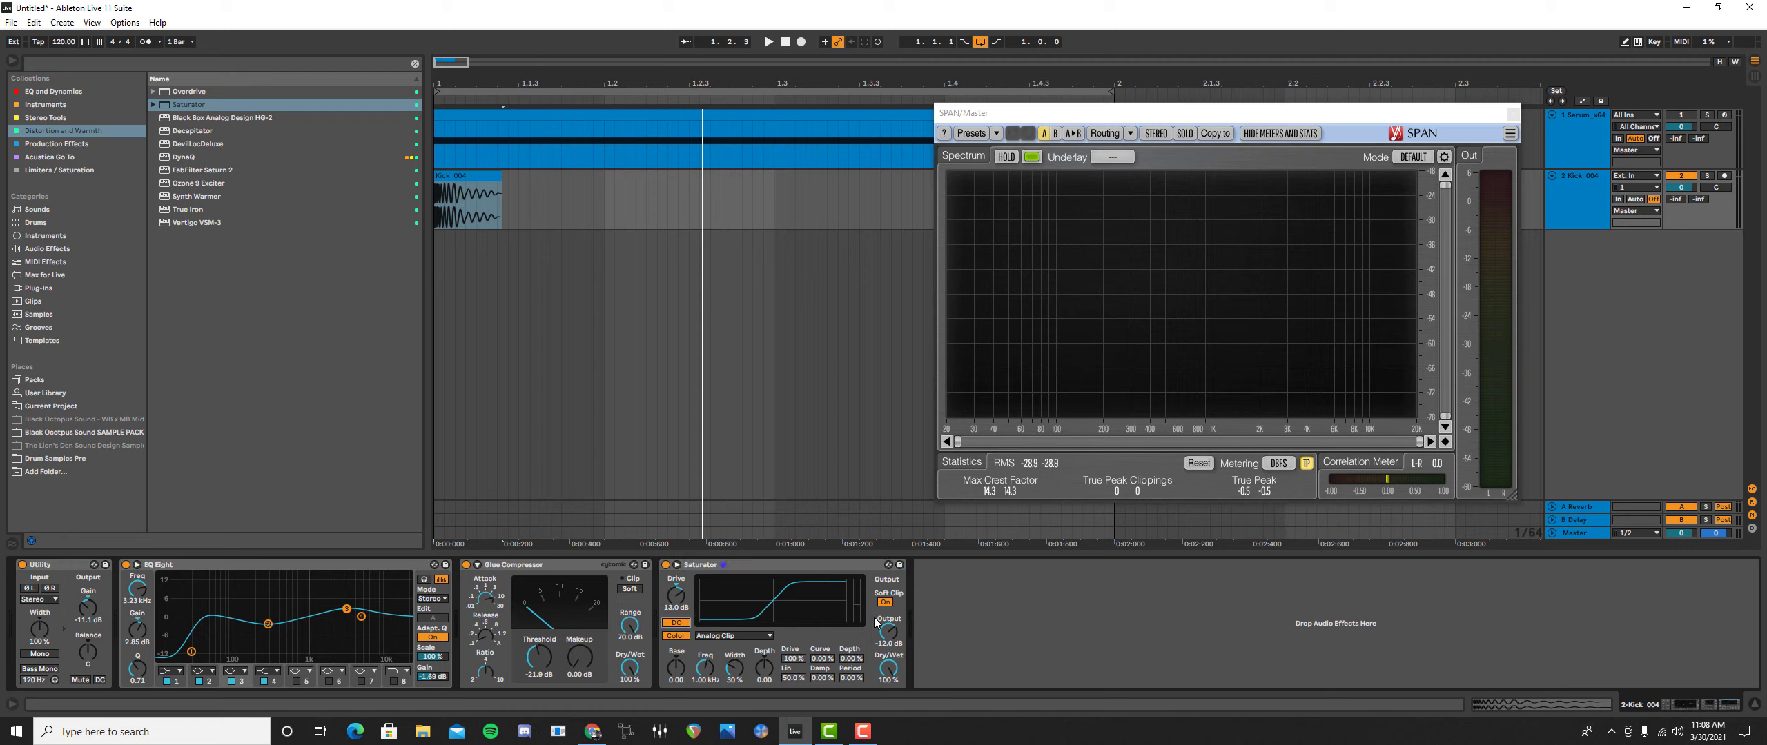
- Play the kick with the Saturator bypassed and re-enabled to compare its level and spectrum
{"action": "key", "text": "space"}
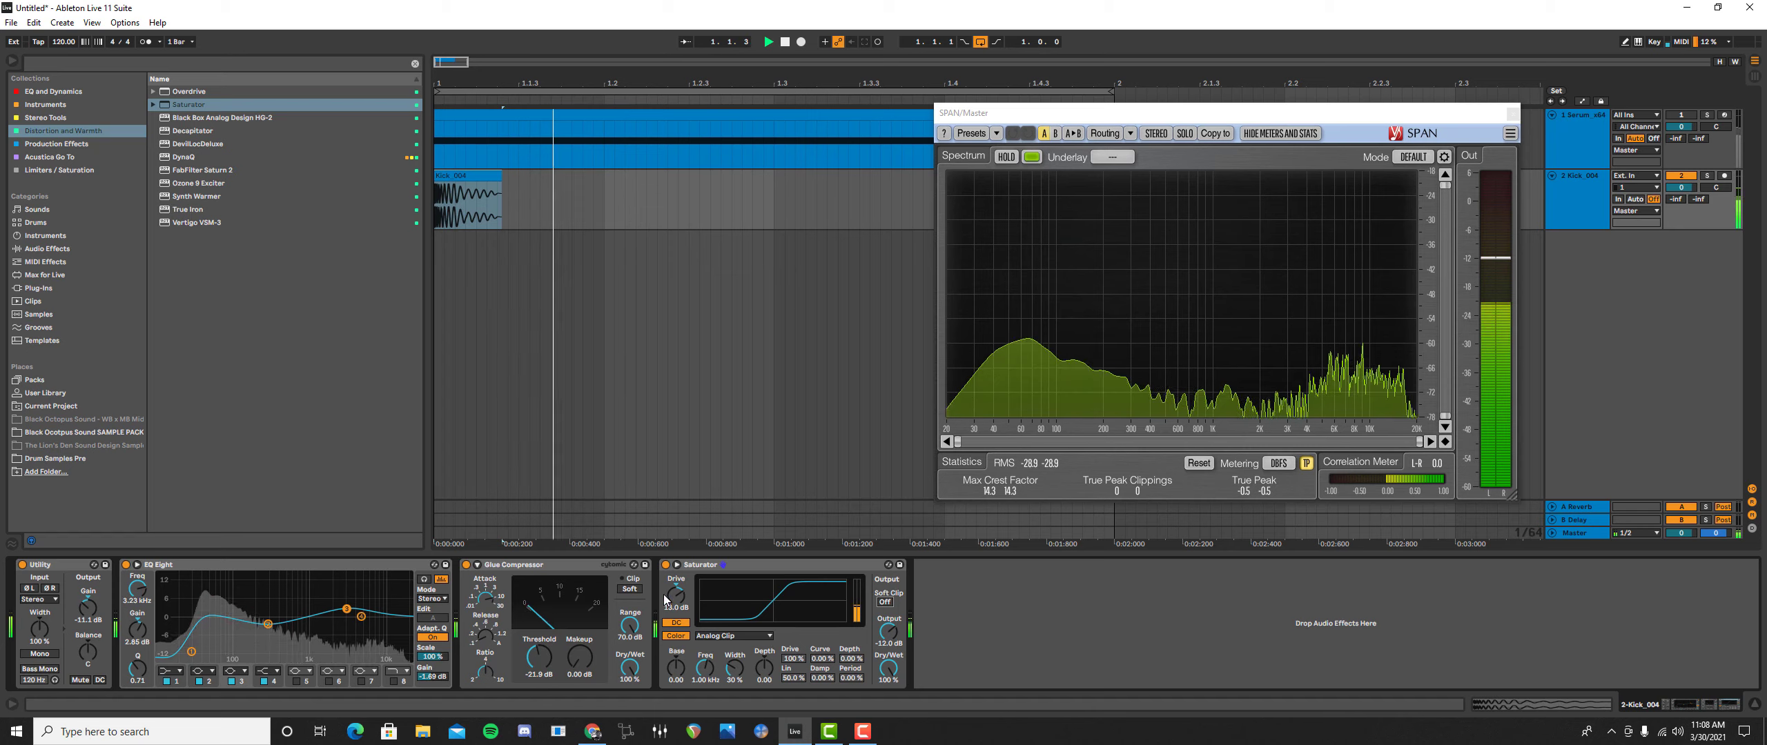
{"action": "left_click", "coordinate": [666, 566]}
{"action": "left_click", "coordinate": [667, 565]}
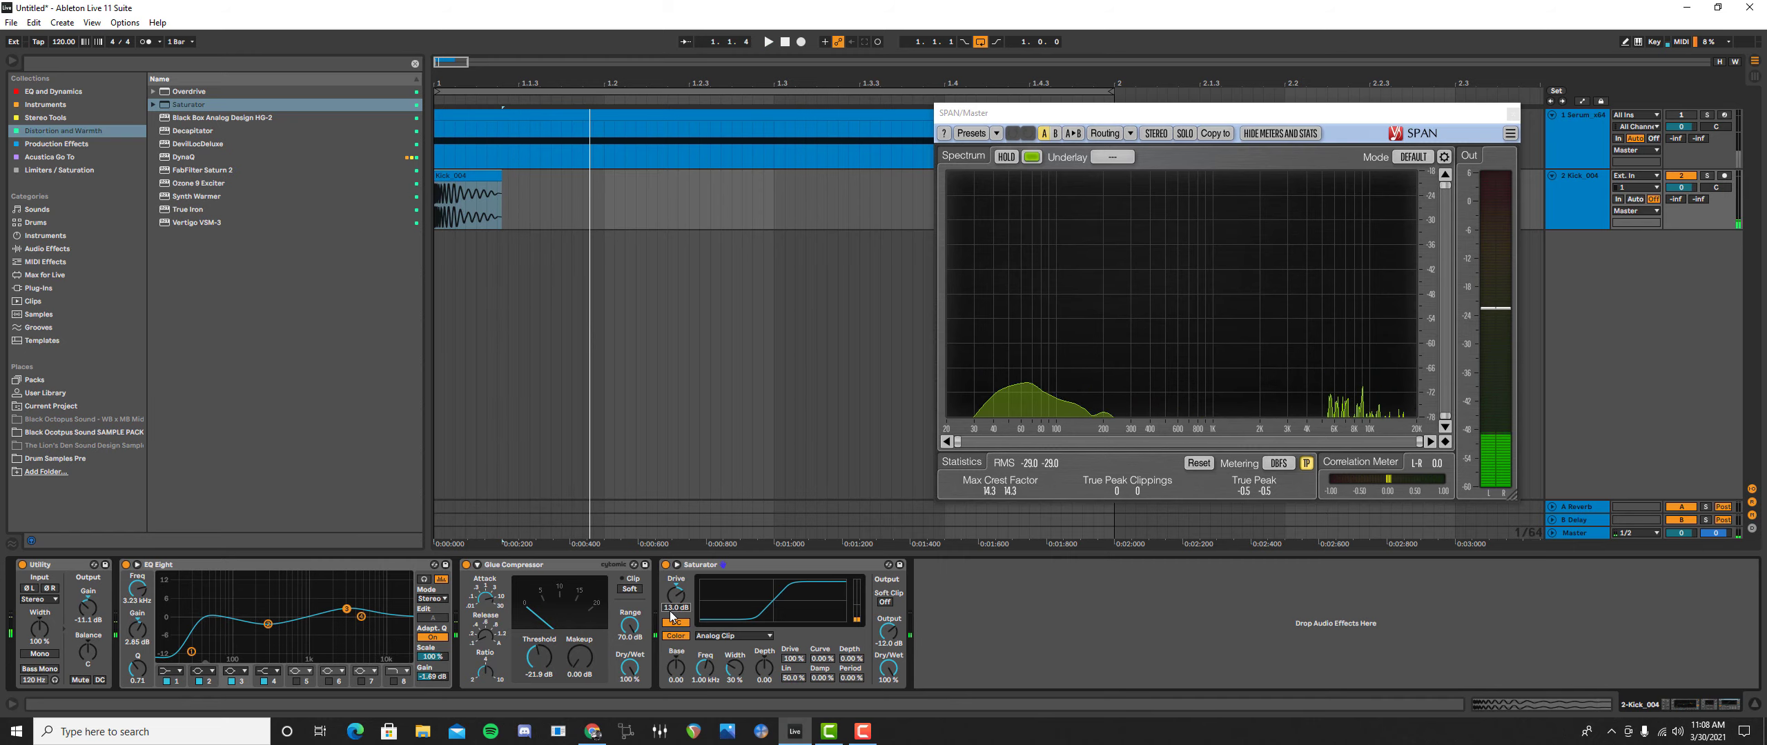
- Set the Saturator's drive to 13.5 dB and play the kick to check its sound and level
{"action": "left_click", "coordinate": [675, 606]}
{"action": "type", "text": "1"}
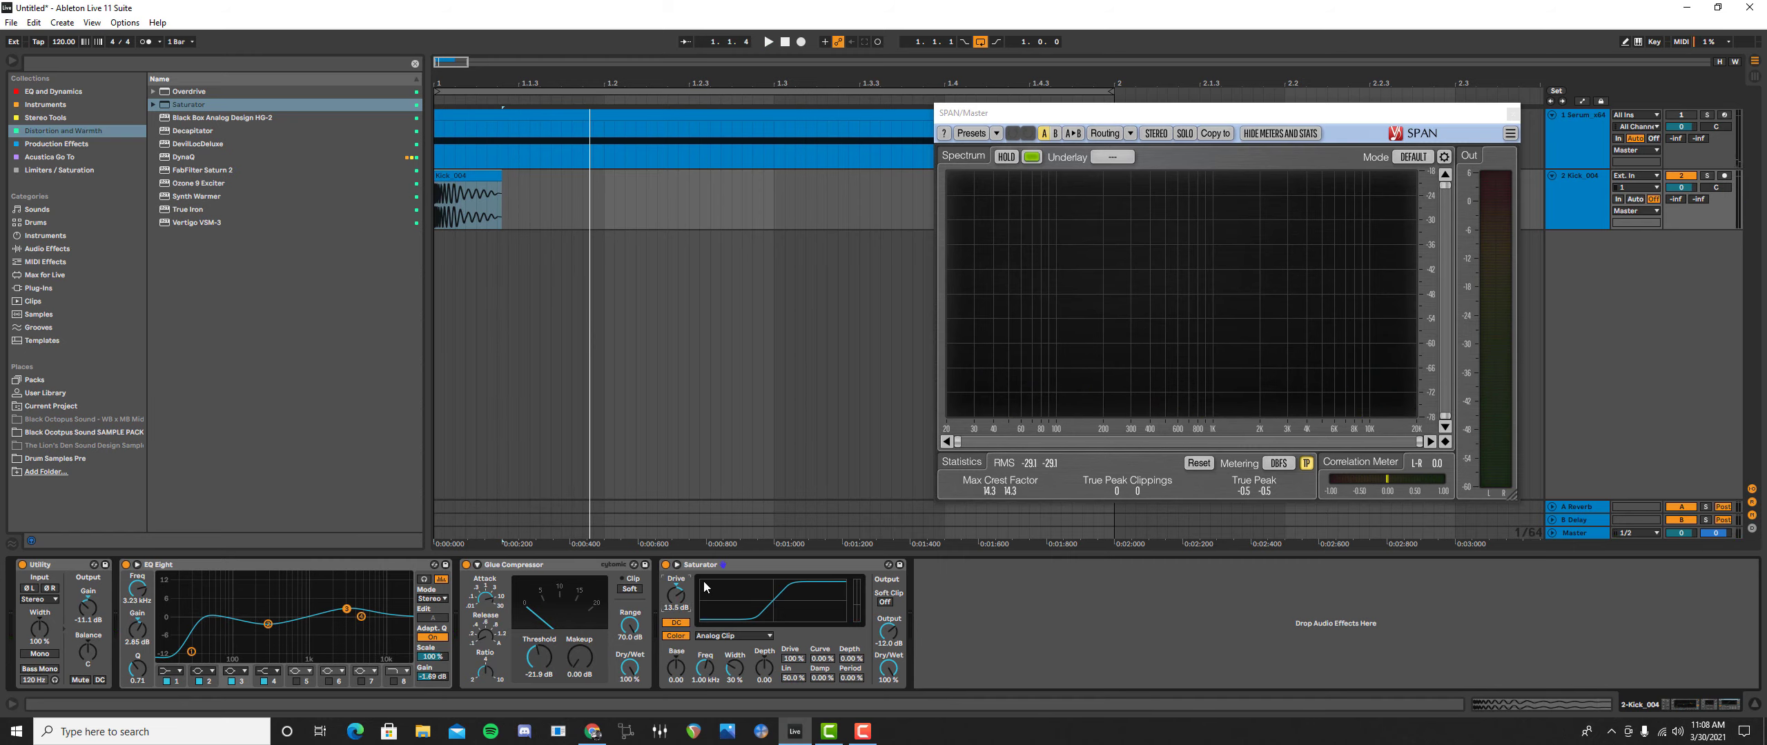
{"action": "key", "text": "space"}
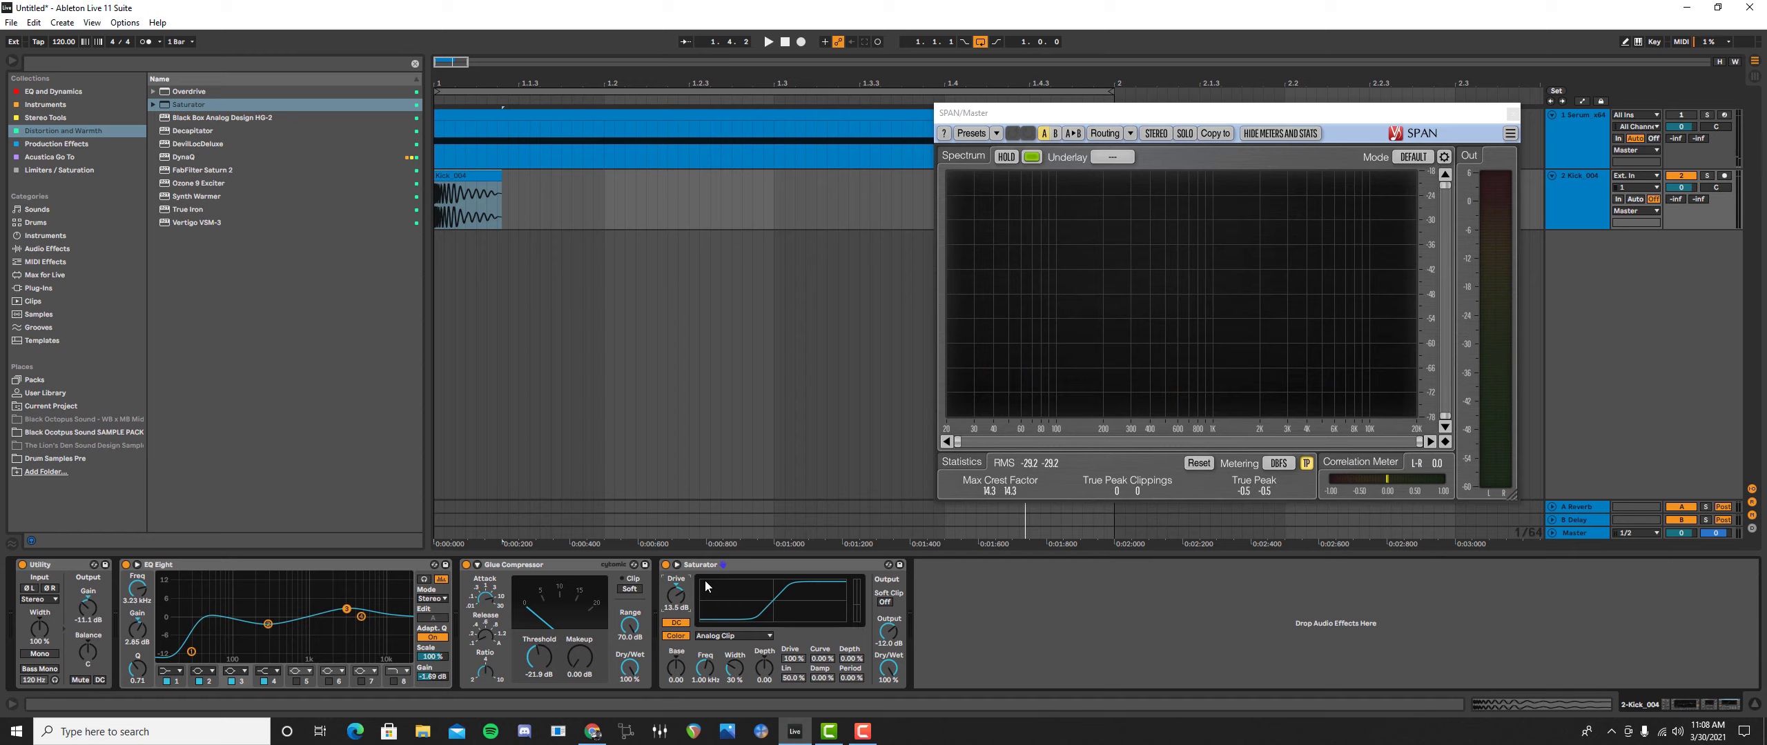
{"action": "key", "text": "space"}
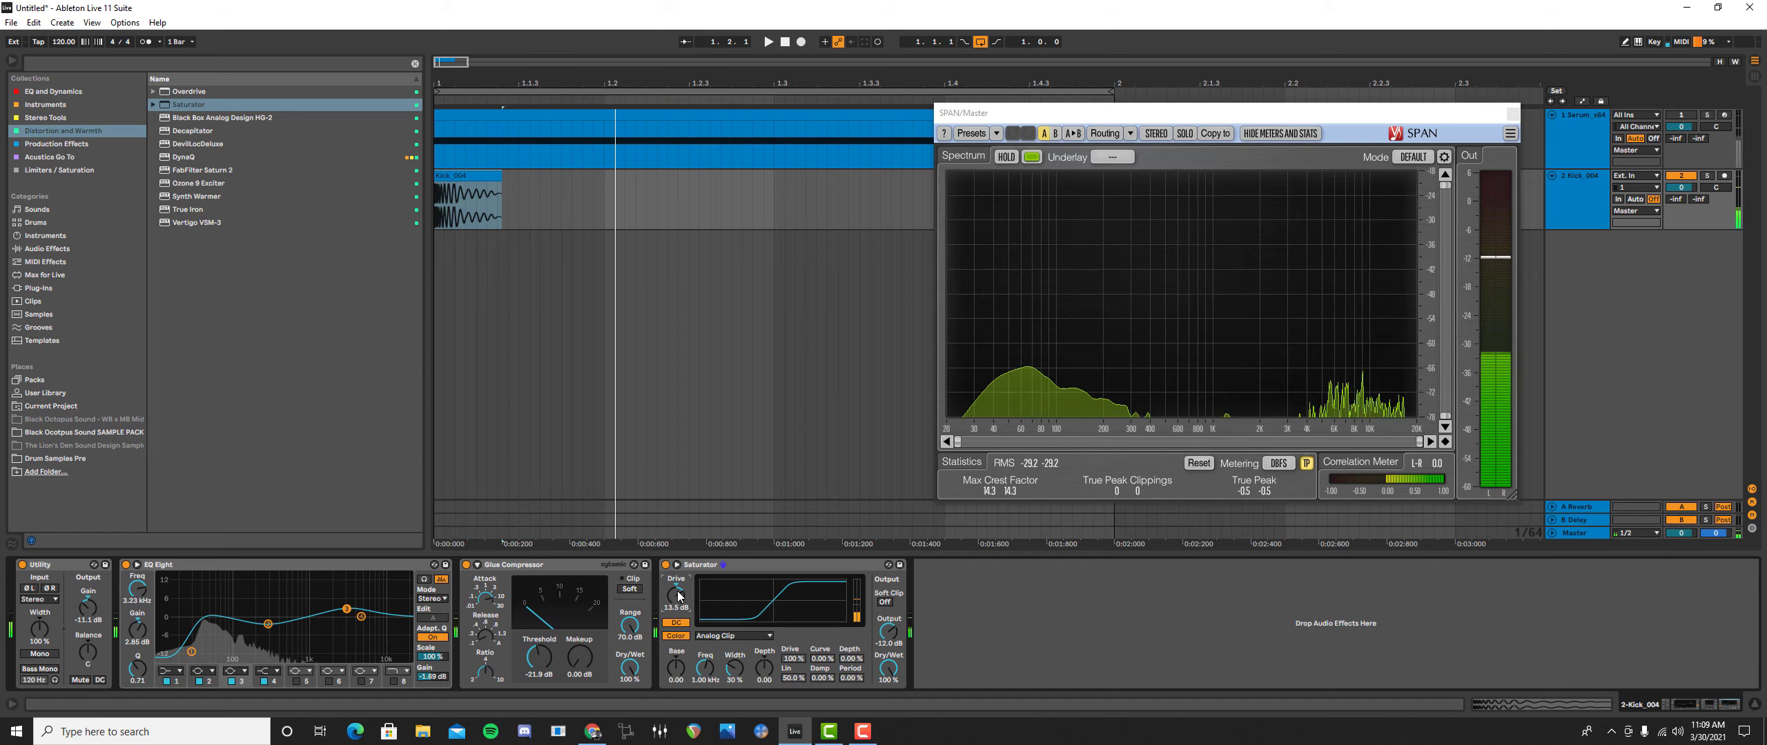
{"action": "key", "text": "space"}
{"action": "key", "text": "space"}
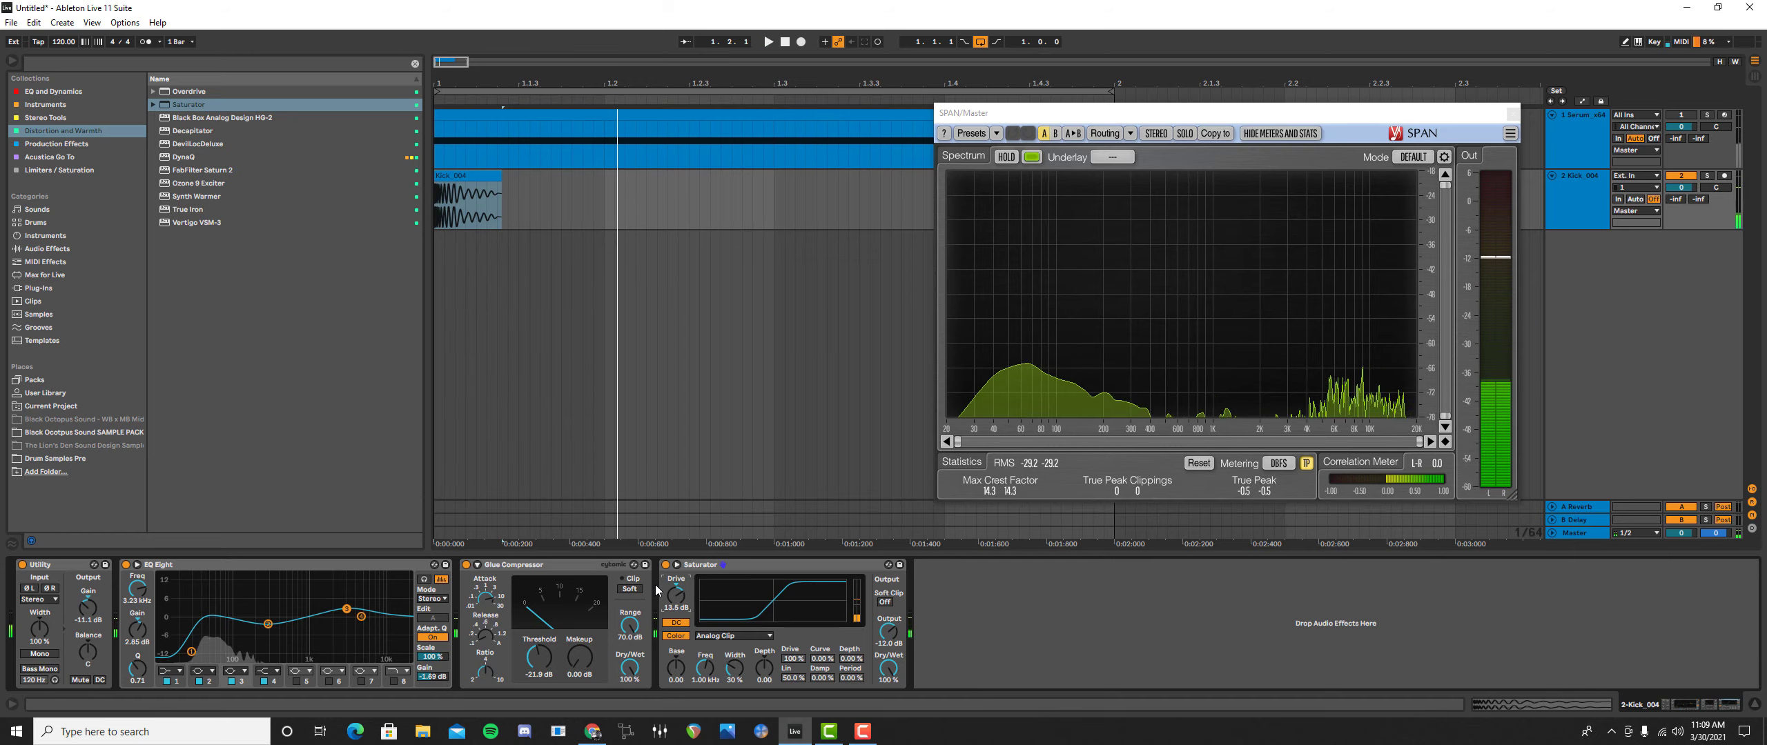
- Select the kick's EQ Eight, Glue Compressor and Saturator together and play the kick with all three bypassed and re-enabled to compare
{"action": "left_click", "coordinate": [211, 568]}
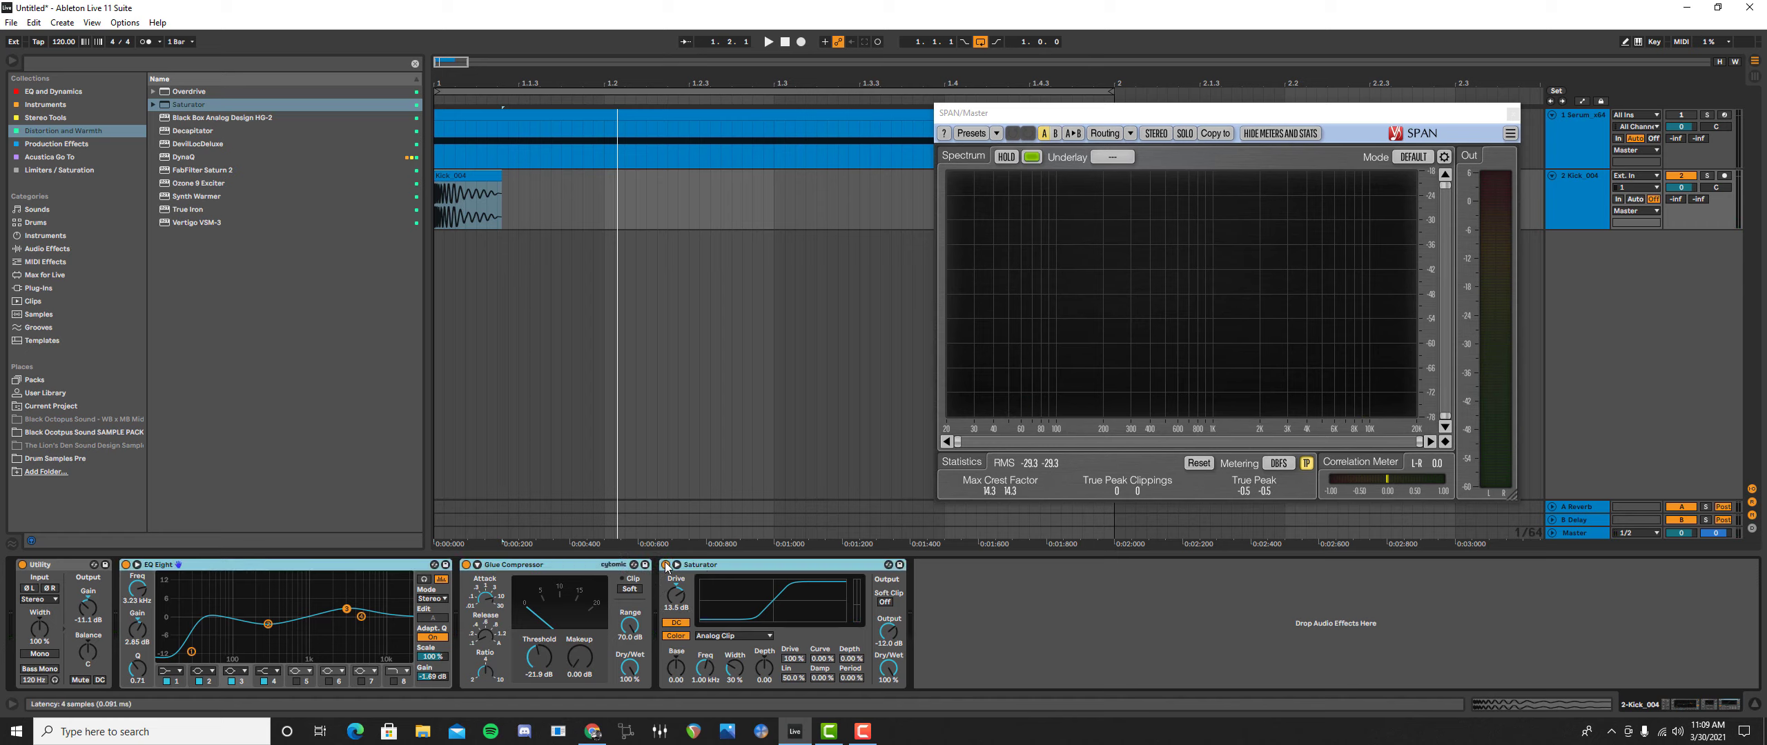
{"action": "key", "text": "space"}
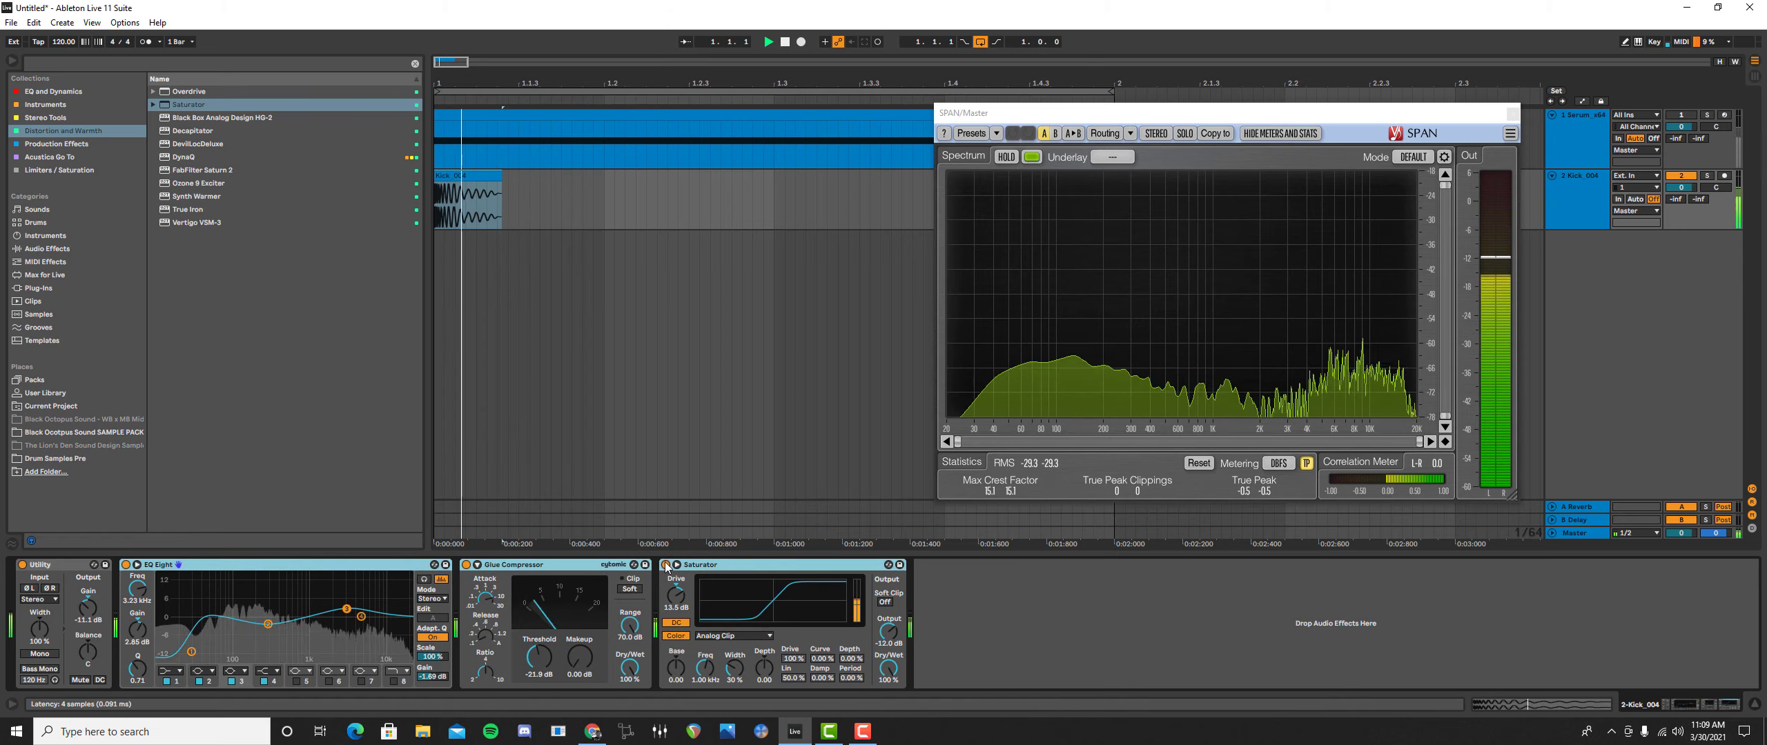
{"action": "left_click", "coordinate": [666, 565]}
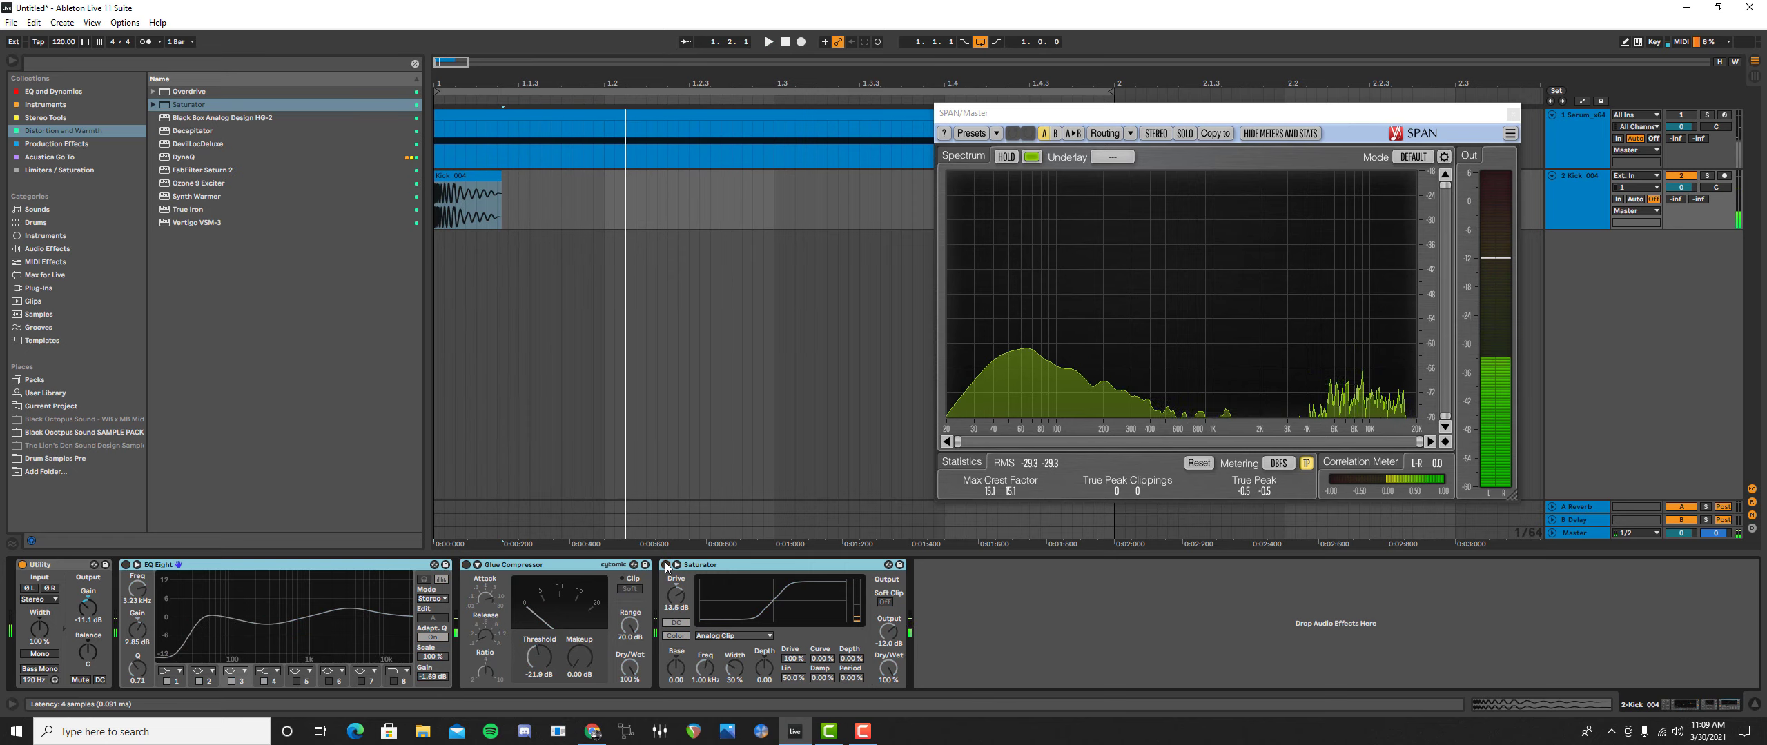
{"action": "left_click", "coordinate": [666, 565]}
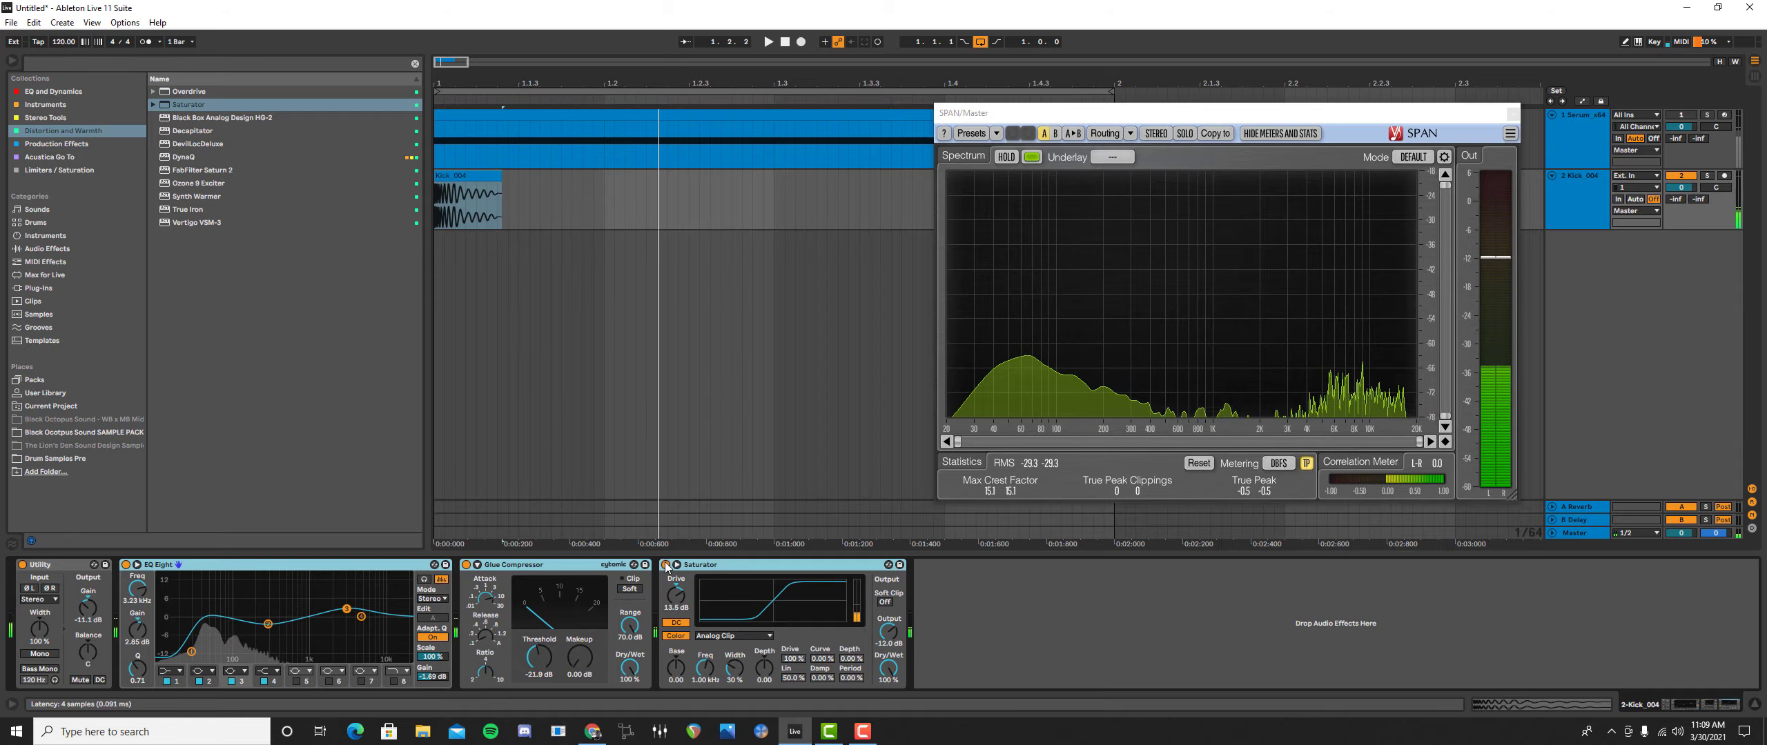